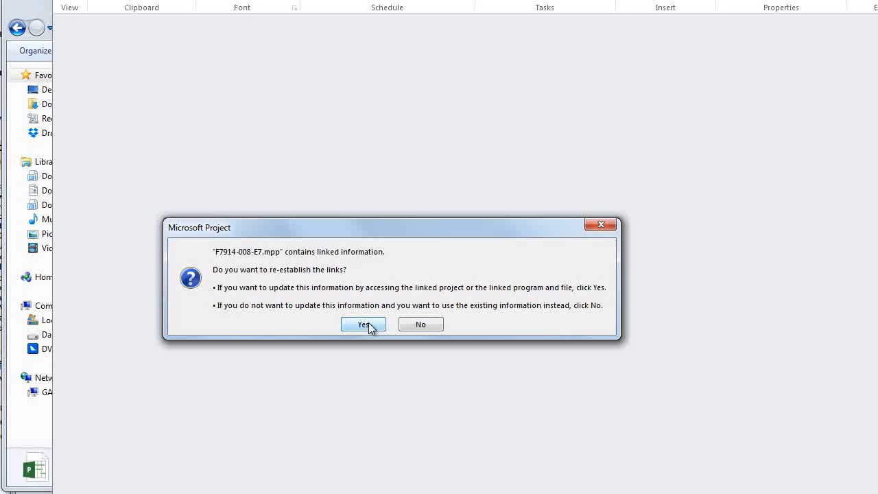
- Finish opening F7914-008-E7.mpp, re-establishing its links and choosing not to open the other resource pool files
{"action": "left_click", "coordinate": [368, 324]}
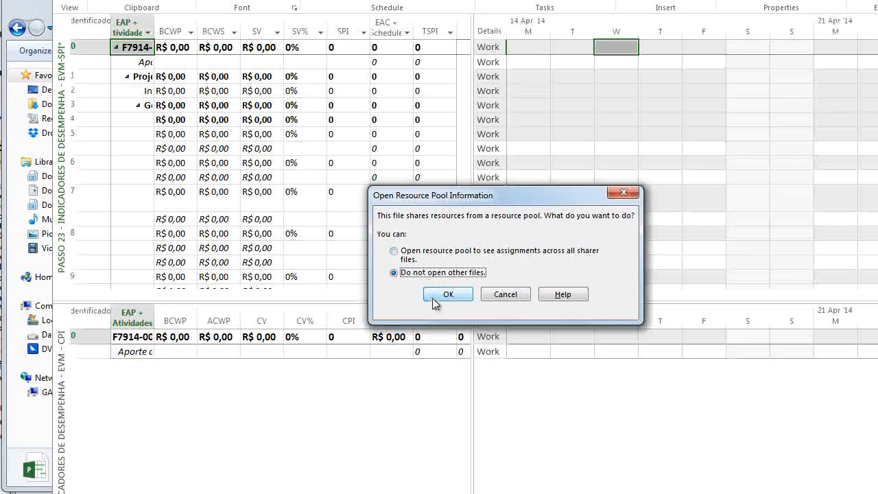
{"action": "left_click", "coordinate": [396, 293]}
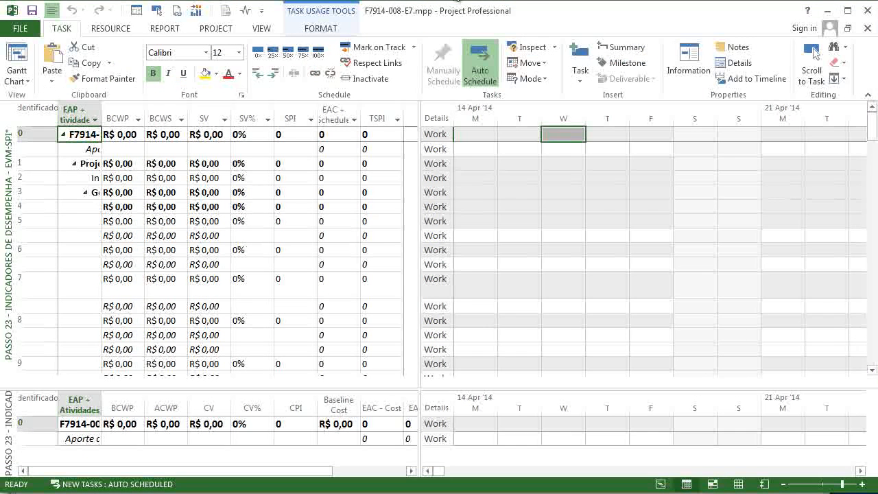
{"action": "left_click", "coordinate": [522, 0]}
{"action": "left_click_drag", "start_coordinate": [523, 3], "coordinate": [523, 0]}
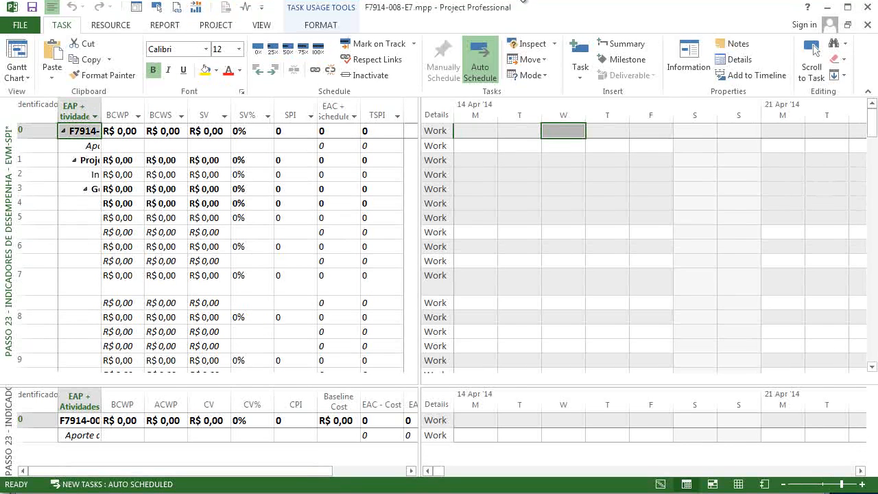
{"action": "left_click", "coordinate": [472, 74]}
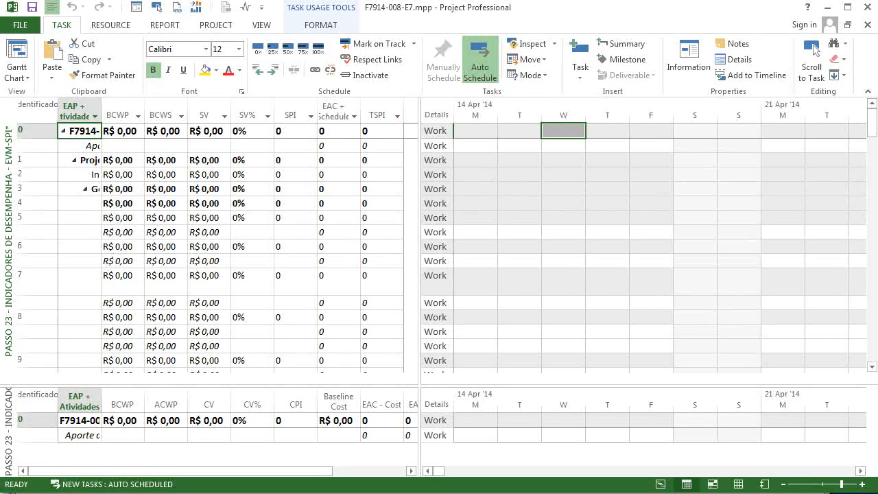
- Enlarge the lower pane of the split view and check the list of available Passo views
{"action": "left_click_drag", "start_coordinate": [102, 383], "coordinate": [102, 342]}
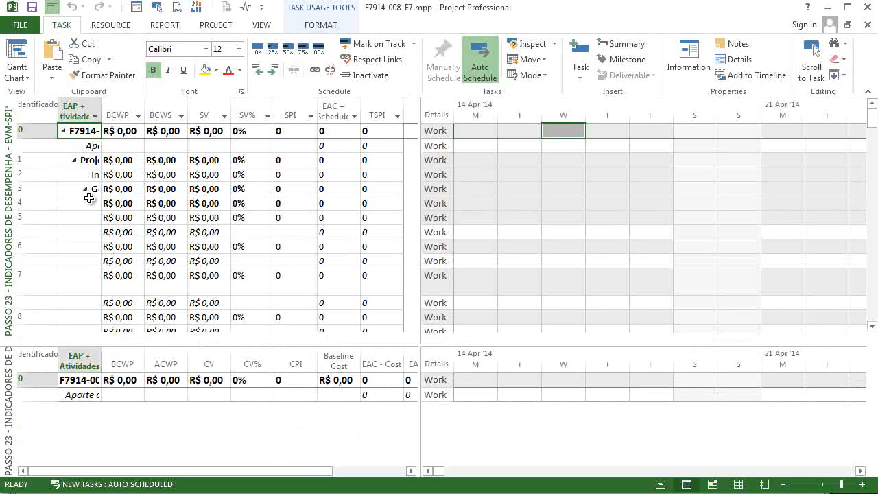
{"action": "right_click", "coordinate": [9, 120]}
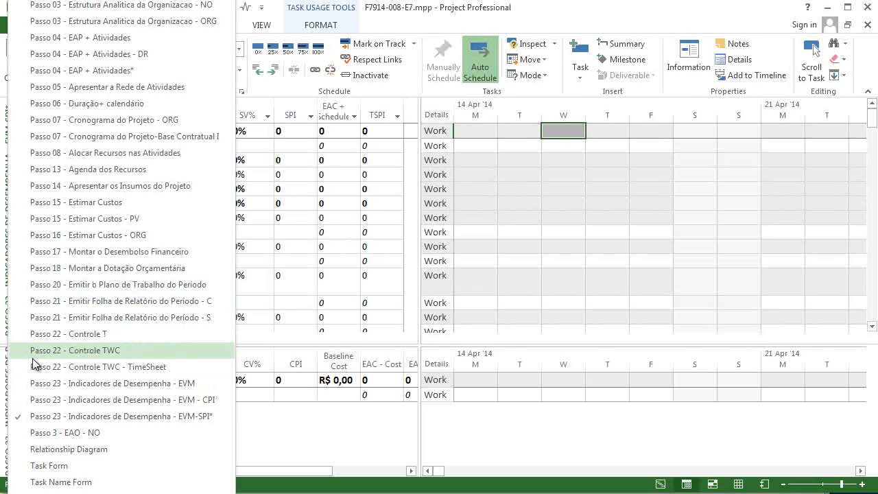
{"action": "left_click", "coordinate": [304, 435]}
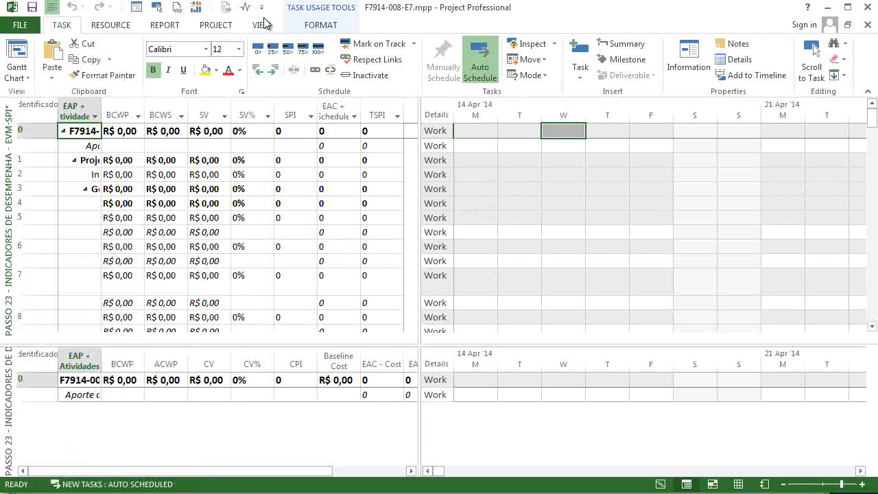
- Open the definition of the task filter "Passo 20 - Emitir Plano de Trabalho do Periodo"
{"action": "left_click", "coordinate": [262, 24]}
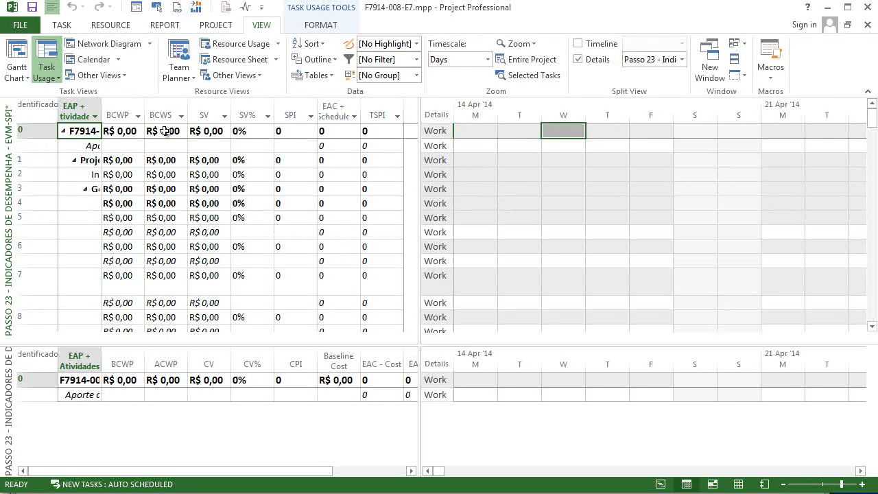
{"action": "left_click", "coordinate": [416, 59]}
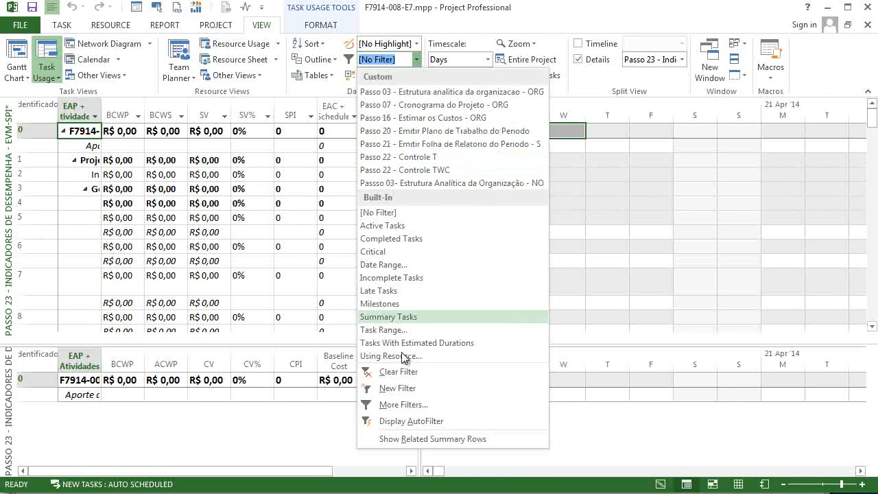
{"action": "left_click", "coordinate": [410, 406]}
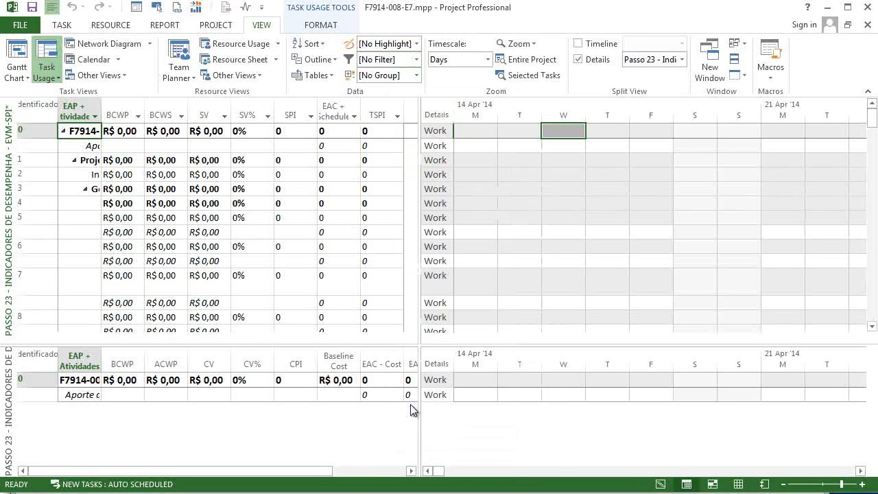
{"action": "scroll", "coordinate": [317, 183], "scroll_direction": "down", "scroll_amount": 7}
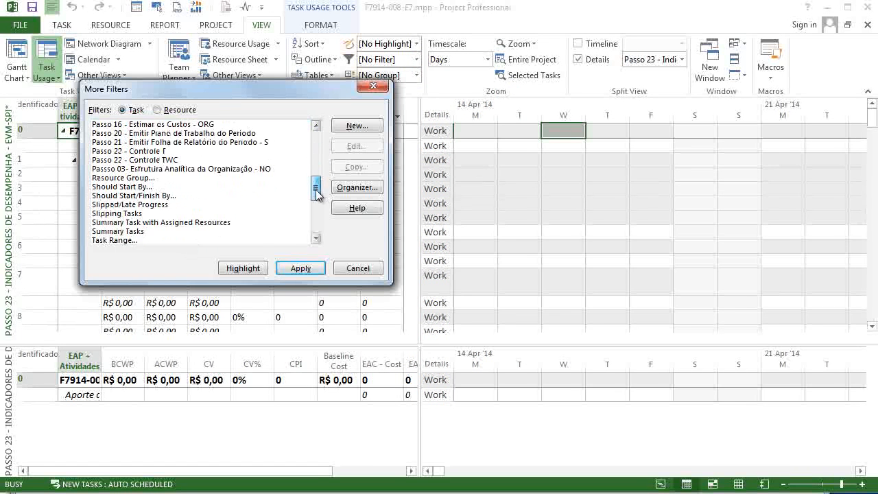
{"action": "scroll", "coordinate": [316, 184], "scroll_direction": "up", "scroll_amount": 1}
{"action": "left_click", "coordinate": [177, 161]}
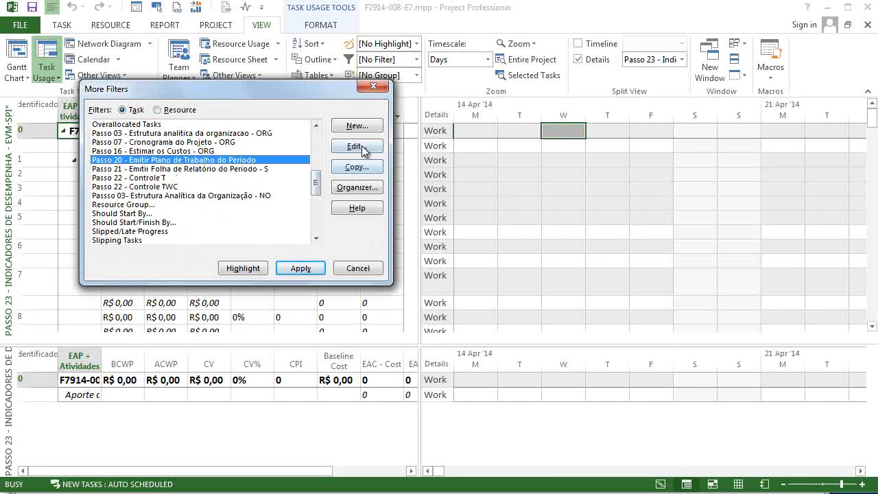
{"action": "left_click", "coordinate": [362, 148]}
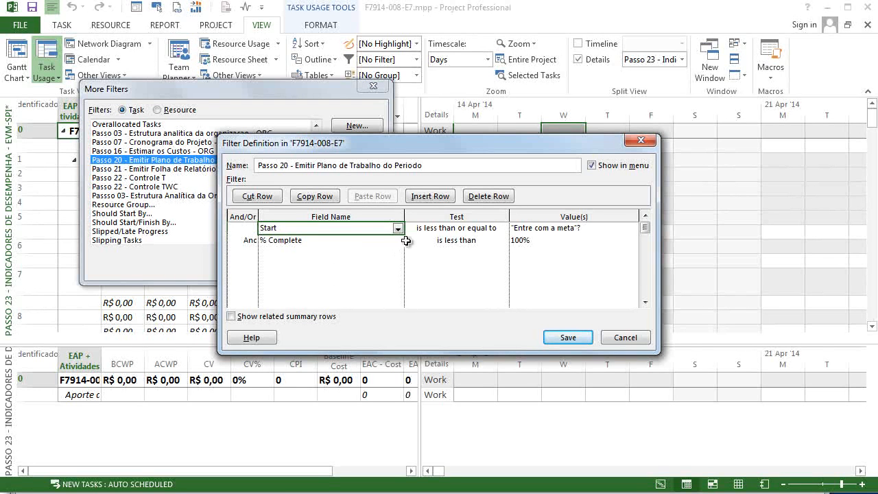
- Review the filter's Start and % Complete criteria with their tests and values, and close the definition without saving
{"action": "key", "text": "Tab"}
{"action": "key", "text": "Tab"}
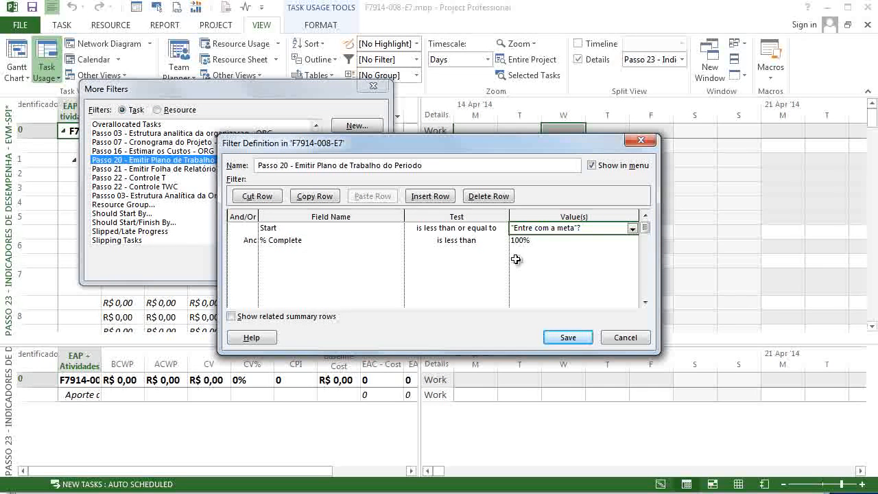
{"action": "left_click", "coordinate": [304, 228]}
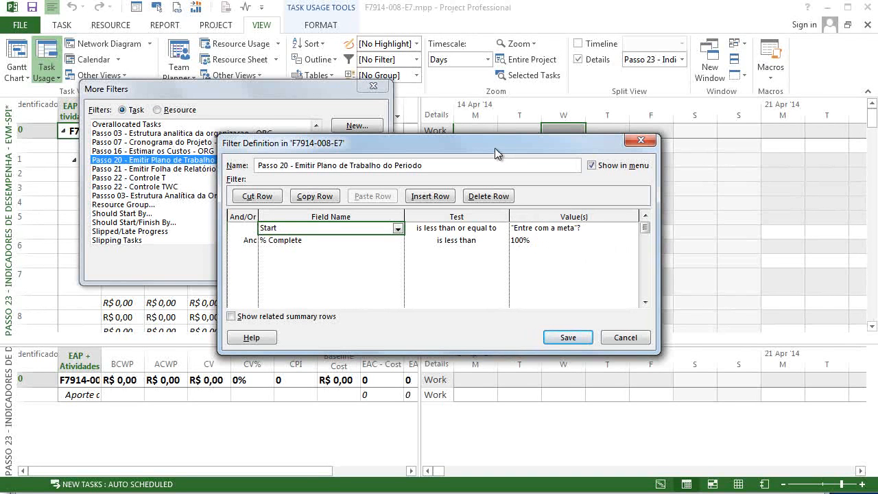
{"action": "left_click_drag", "start_coordinate": [494, 149], "coordinate": [477, 182]}
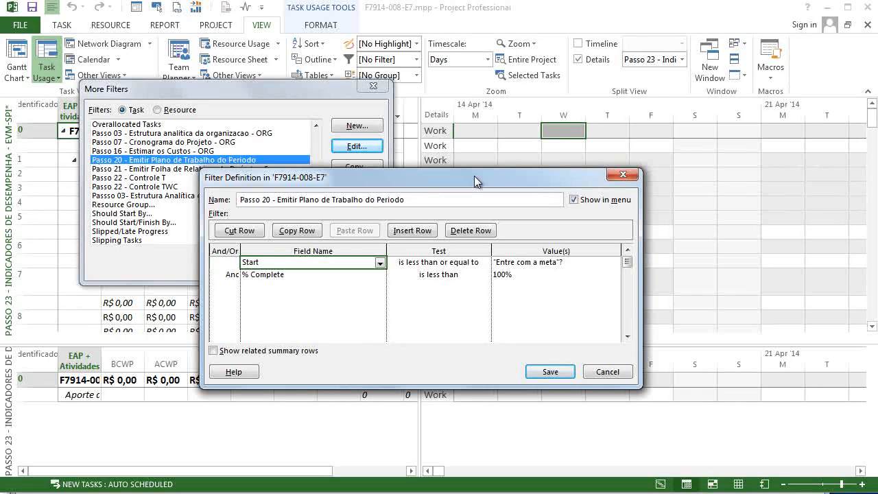
{"action": "left_click", "coordinate": [635, 178]}
- Examine the criteria of the task filter "Passo 22 - Controle TWC", and leave the filter definition and the filter list
{"action": "left_click", "coordinate": [135, 186]}
{"action": "left_click", "coordinate": [356, 145]}
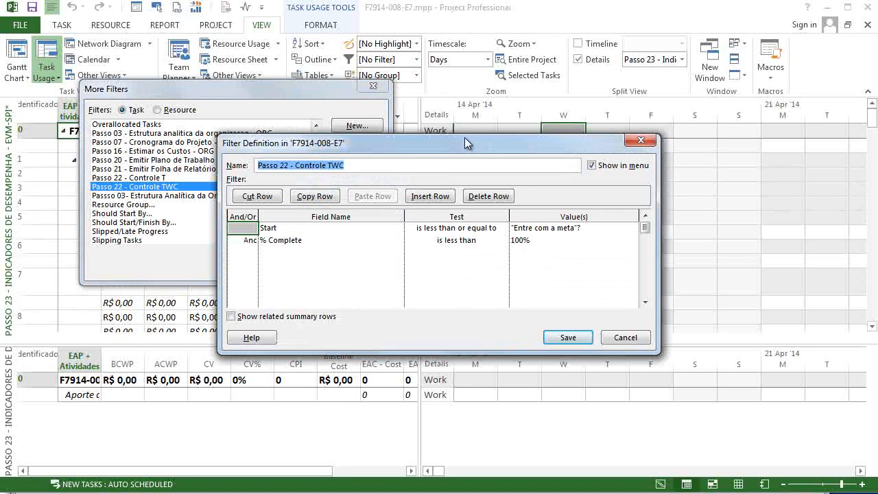
{"action": "left_click", "coordinate": [640, 140]}
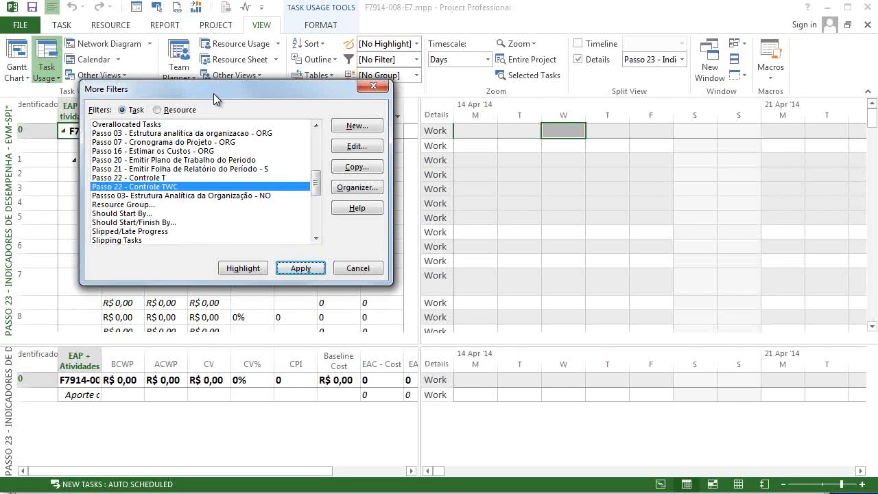
{"action": "left_click_drag", "start_coordinate": [224, 110], "coordinate": [226, 170]}
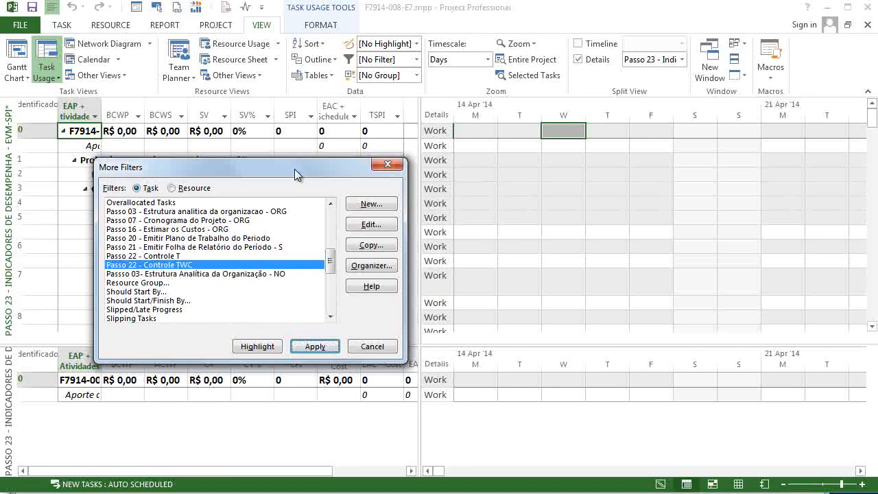
{"action": "left_click_drag", "start_coordinate": [294, 169], "coordinate": [270, 155]}
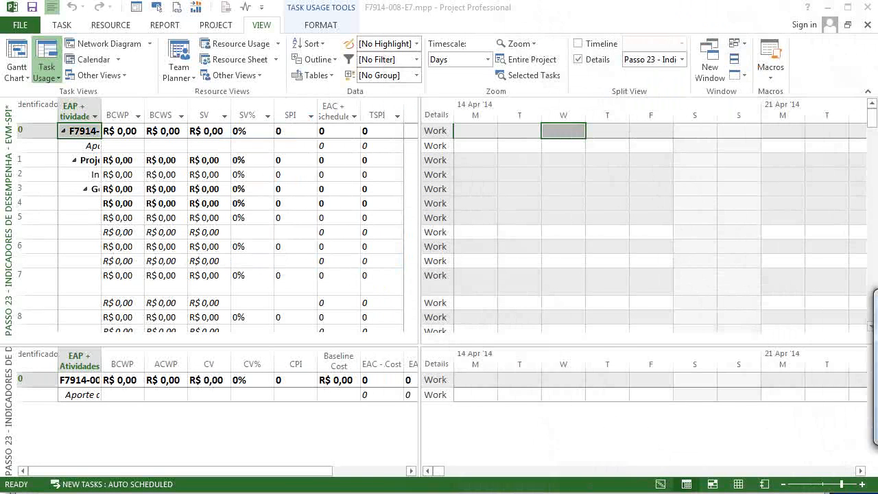
- Switch the upper pane to the view "Passo 20 - Emitir o Plano de Trabalho do Periodo" and remove the split
{"action": "right_click", "coordinate": [8, 118]}
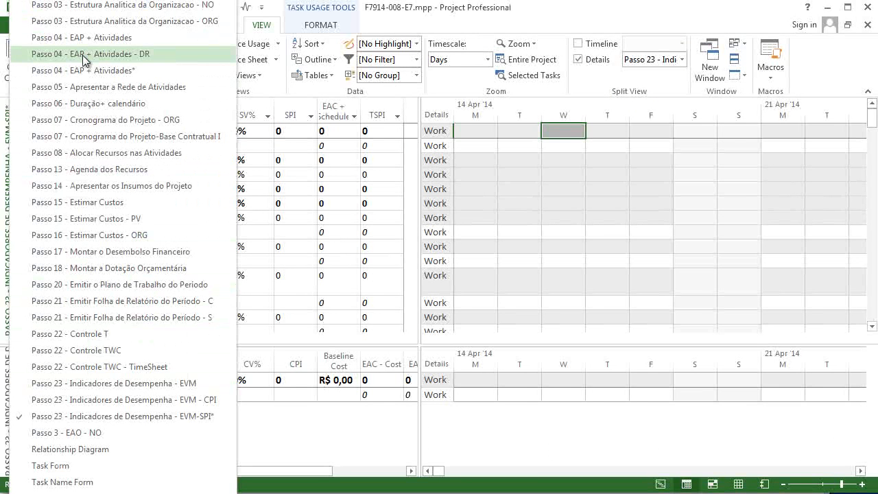
{"action": "left_click", "coordinate": [81, 285]}
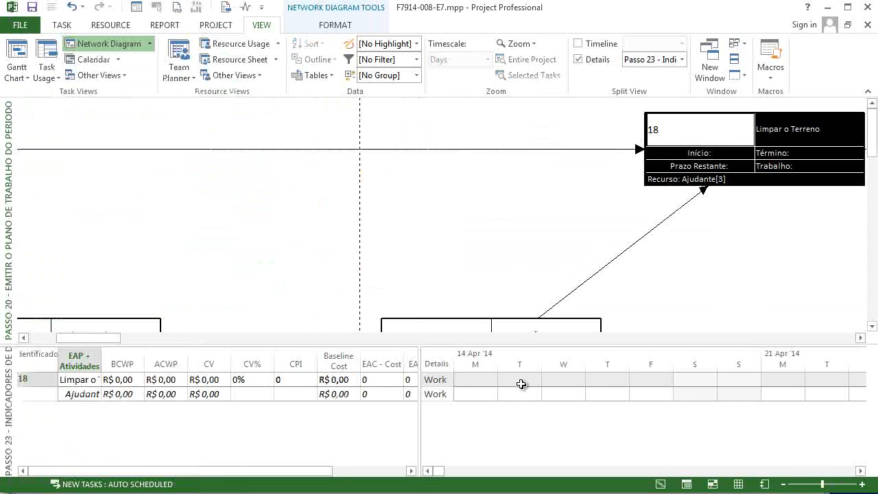
{"action": "double_click", "coordinate": [512, 346]}
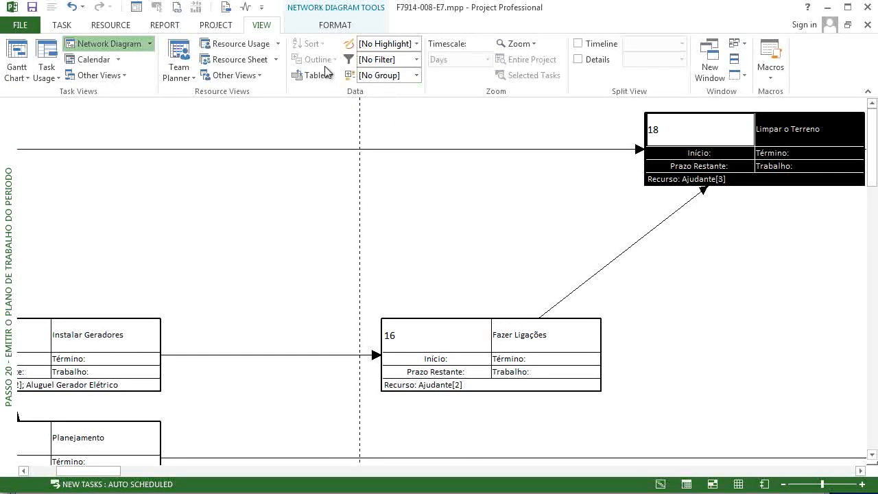
- Assign the filter "Passo 20 - Emitir Plano de Trabalho do Periodo" in the current Passo 20 view's definition and apply the view
{"action": "left_click", "coordinate": [420, 59]}
{"action": "right_click", "coordinate": [10, 113]}
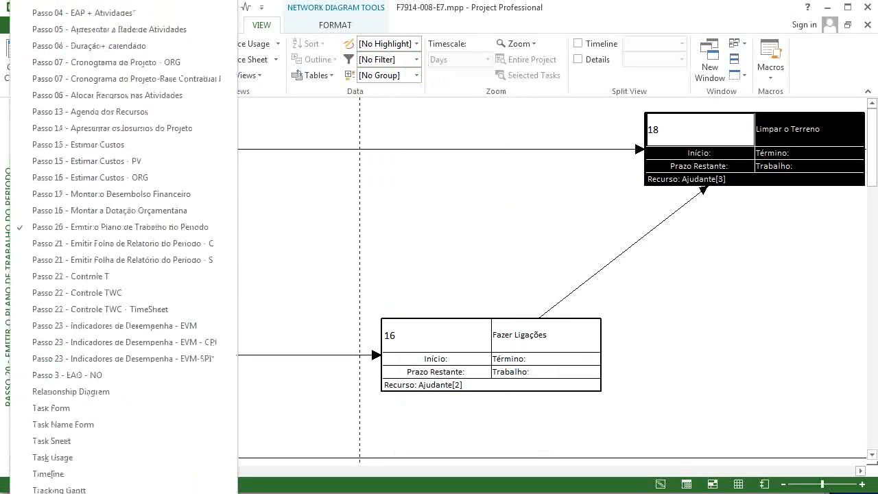
{"action": "left_click", "coordinate": [75, 484]}
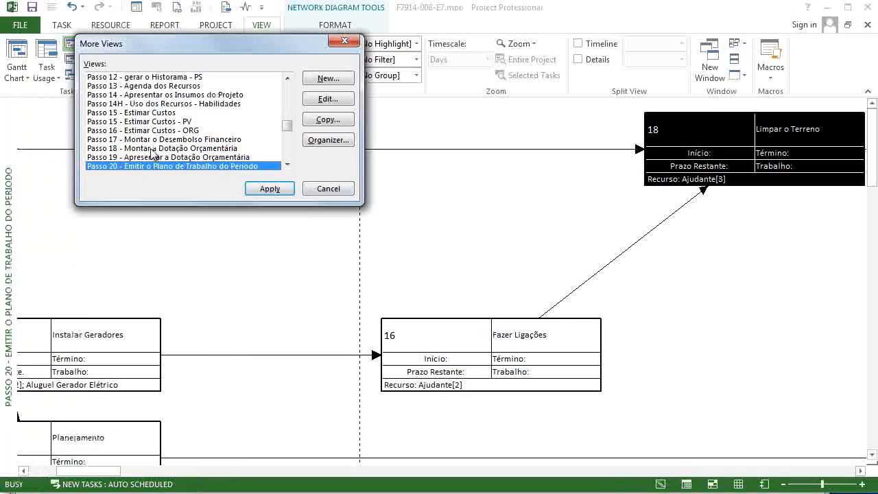
{"action": "left_click", "coordinate": [344, 94]}
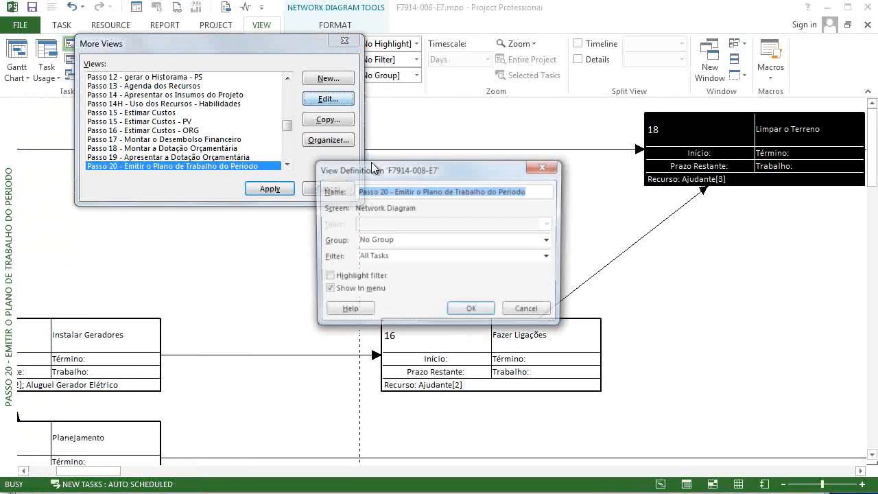
{"action": "left_click", "coordinate": [395, 261]}
{"action": "left_click", "coordinate": [398, 424]}
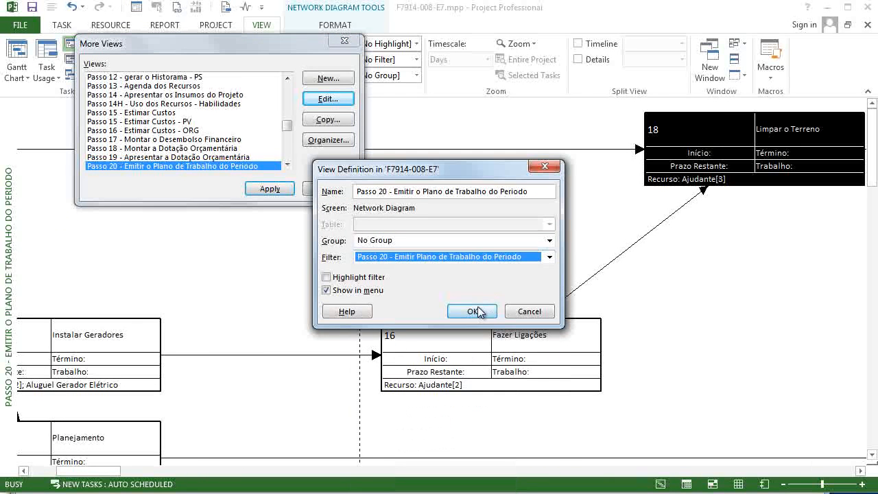
{"action": "left_click", "coordinate": [472, 311]}
{"action": "left_click", "coordinate": [270, 190]}
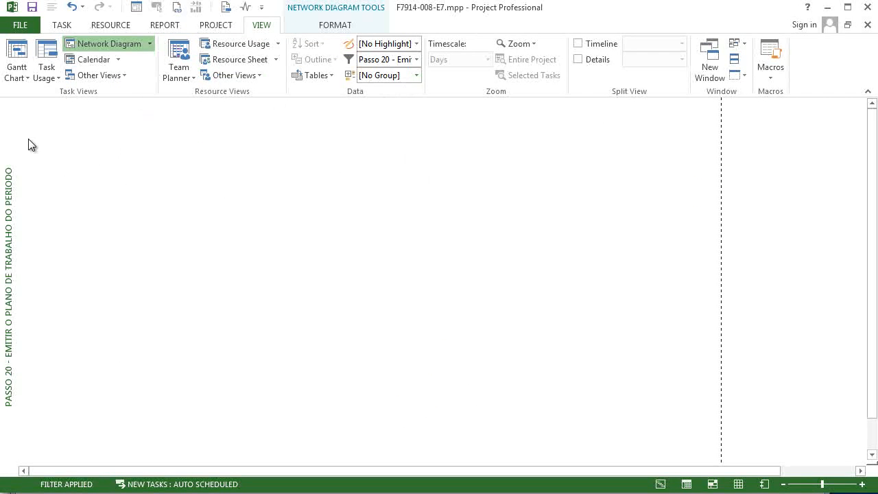
- Reapply the Passo 20 view and its work plan filter, and inspect the network diagram at a smaller scale
{"action": "right_click", "coordinate": [10, 118]}
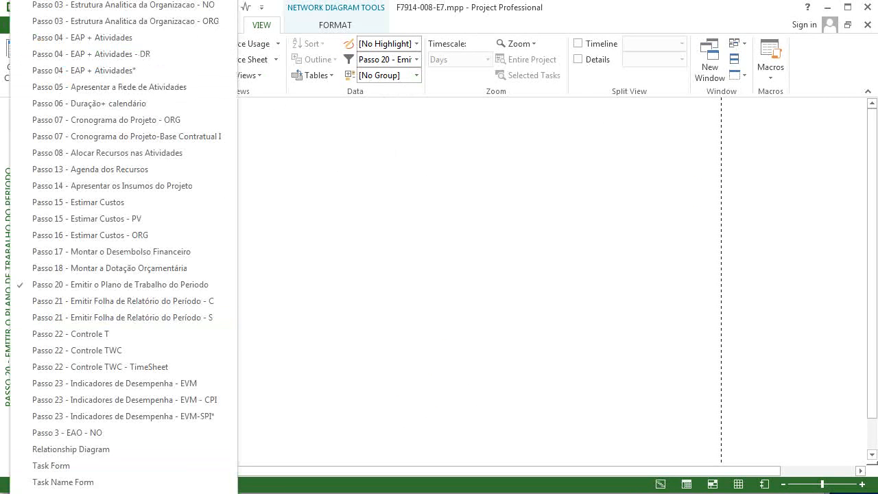
{"action": "left_click", "coordinate": [72, 286]}
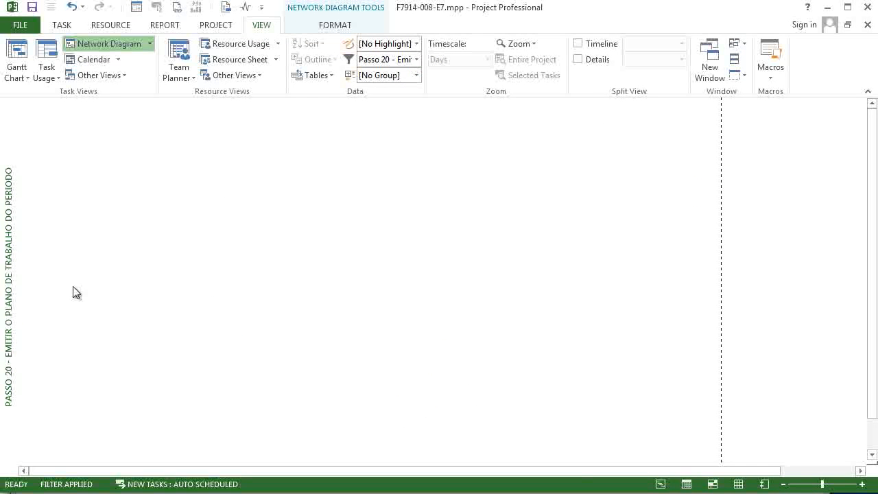
{"action": "left_click", "coordinate": [420, 59]}
{"action": "left_click", "coordinate": [409, 135]}
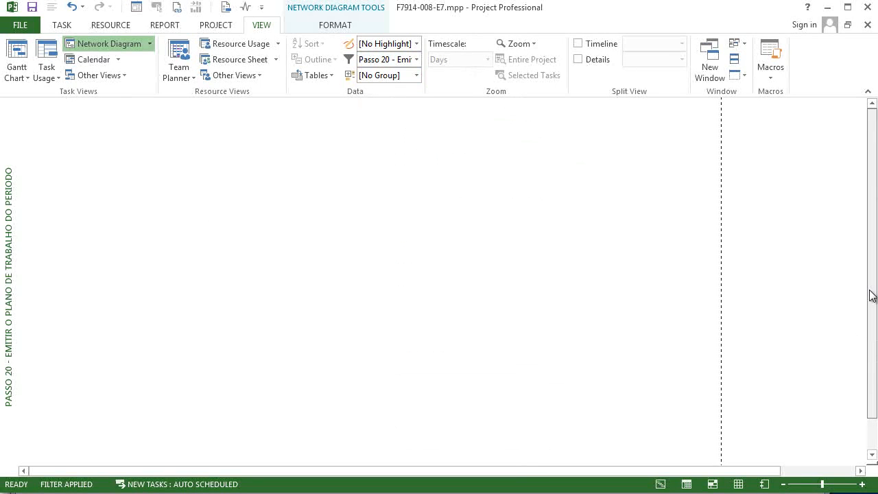
{"action": "left_click", "coordinate": [813, 488]}
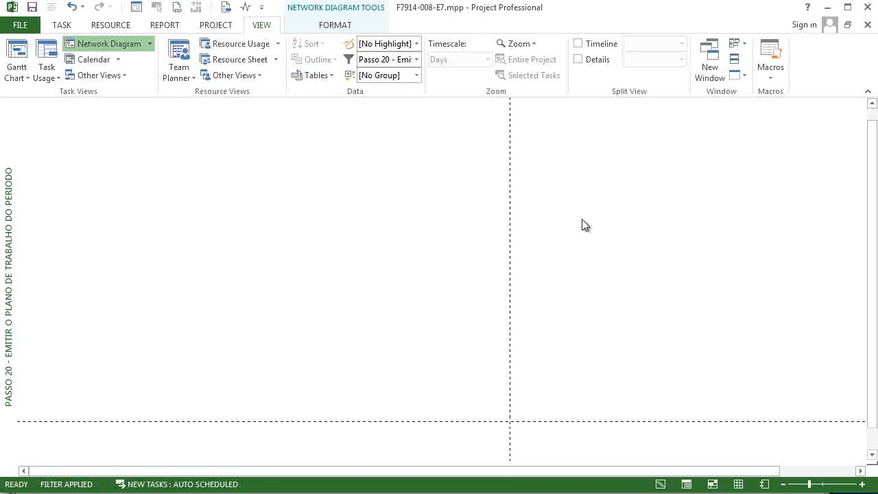
{"action": "scroll", "coordinate": [590, 226], "scroll_direction": "down", "scroll_amount": 2}
{"action": "scroll", "coordinate": [590, 227], "scroll_direction": "up", "scroll_amount": 2}
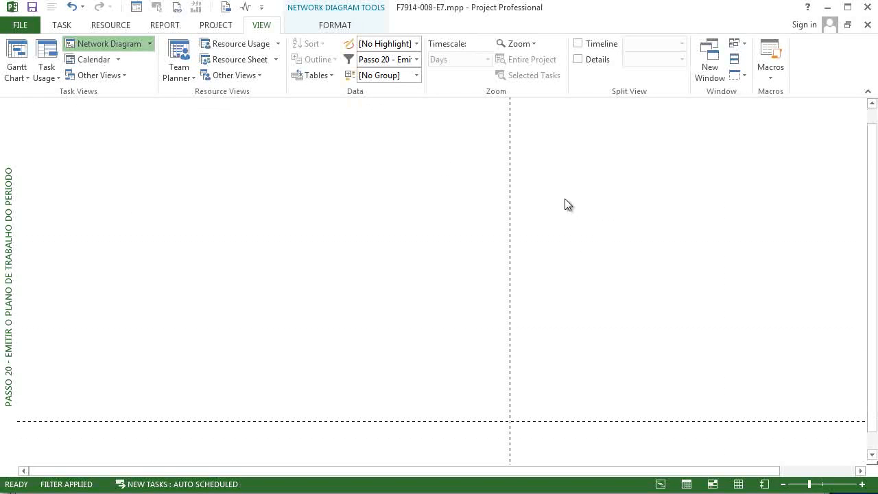
- Switch to the view "Passo 21 - Emitir Folha de Relatório do Período - C"
{"action": "right_click", "coordinate": [3, 119]}
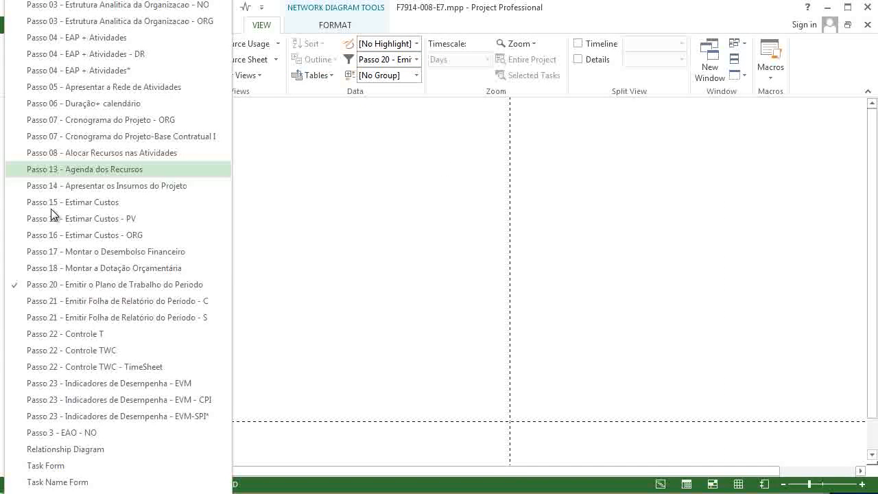
{"action": "left_click", "coordinate": [95, 301]}
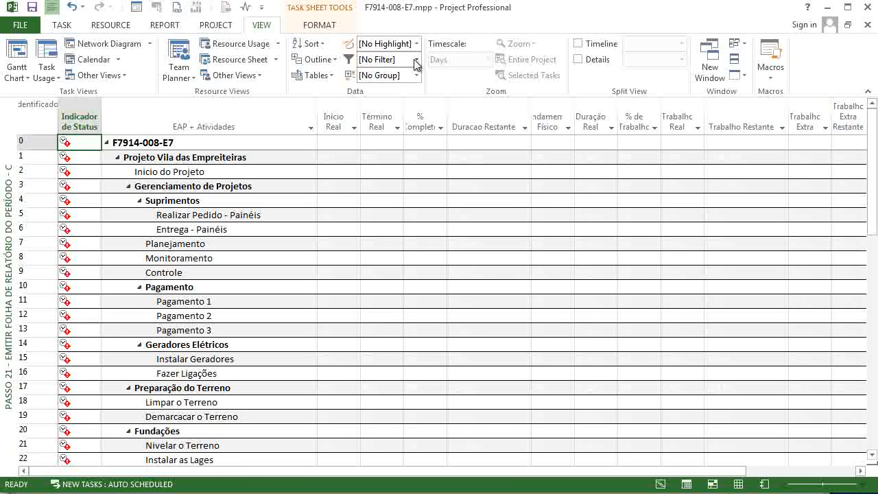
- Apply the filter "Passo 21 - Emitir Folha de Relatório do Período - S" to the current task sheet
{"action": "left_click", "coordinate": [416, 60]}
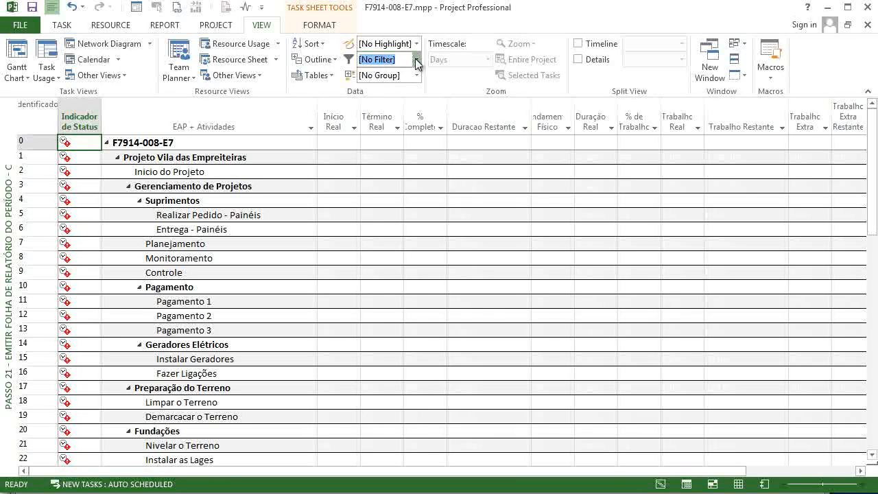
{"action": "left_click", "coordinate": [447, 145]}
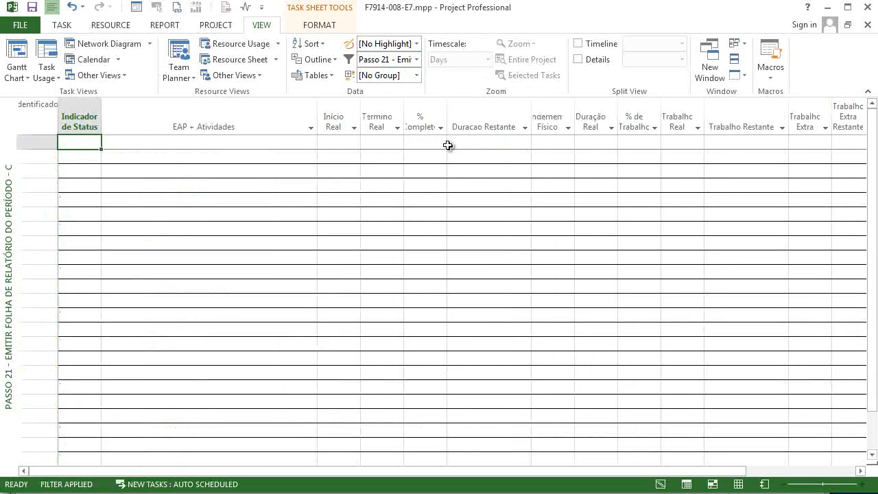
- Re-enter the quotation mark in the Start prompt "Entre com a meta"? of the filter "Passo 20 - Emitir Plano de Trabalho do Periodo", then save and apply it
{"action": "left_click", "coordinate": [416, 59]}
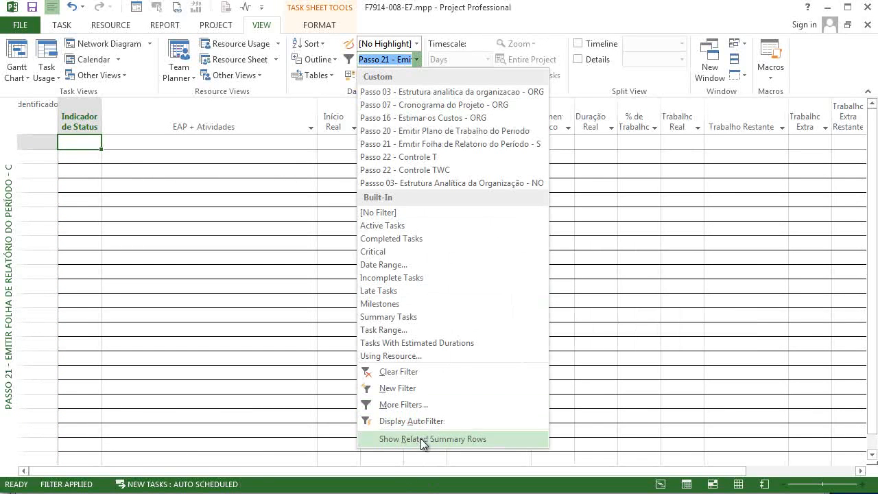
{"action": "left_click", "coordinate": [404, 406]}
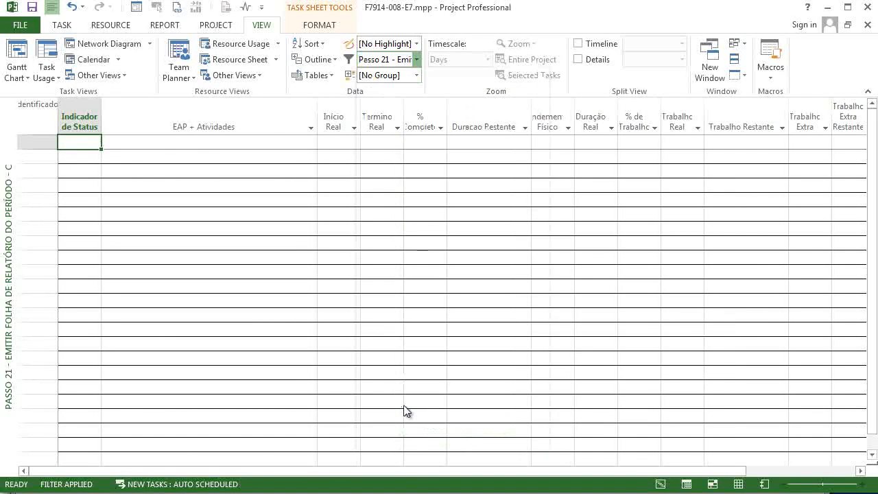
{"action": "left_click", "coordinate": [181, 151]}
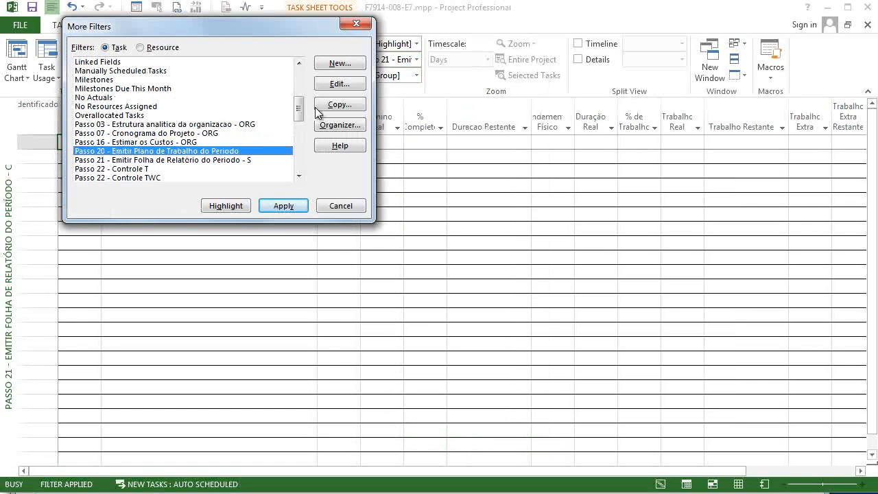
{"action": "left_click", "coordinate": [340, 83]}
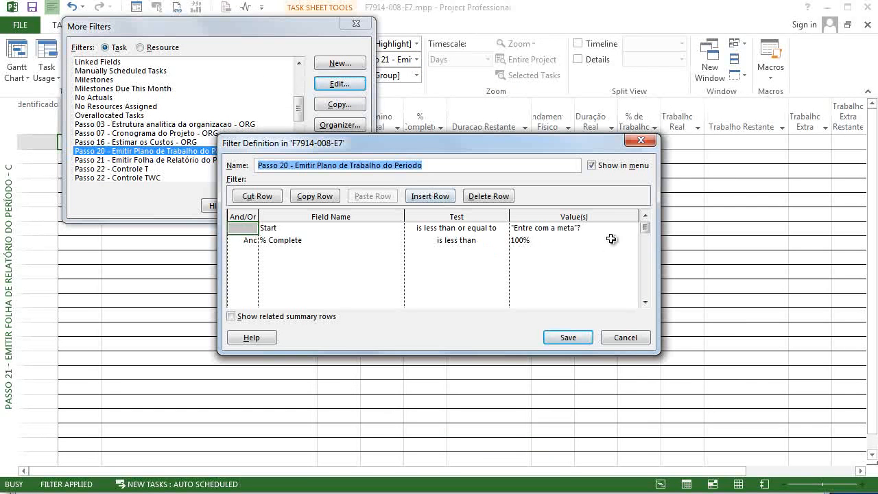
{"action": "left_click", "coordinate": [592, 227]}
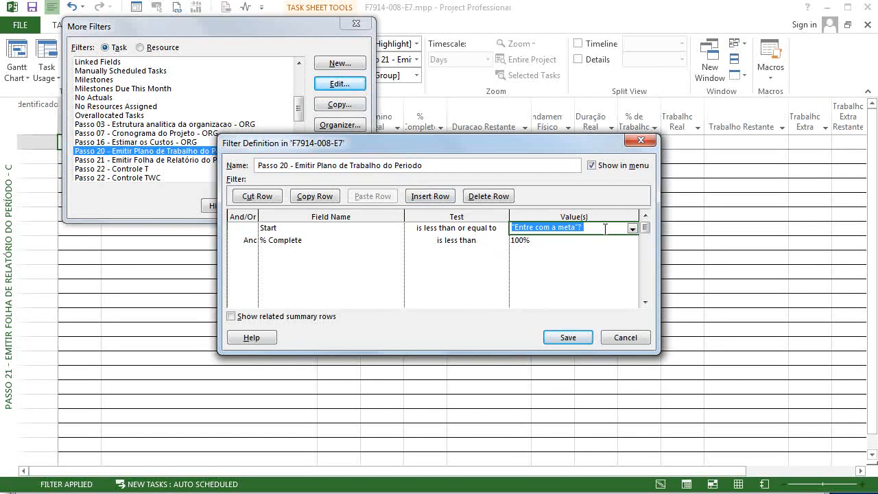
{"action": "left_click", "coordinate": [604, 228]}
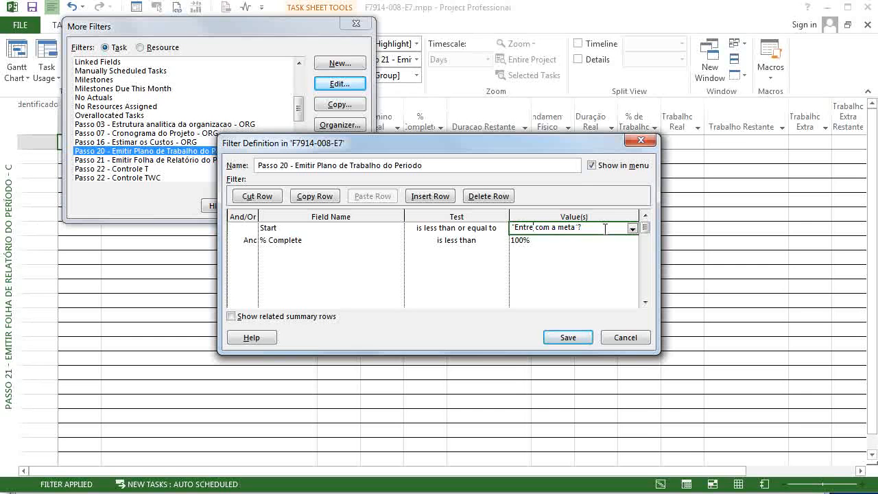
{"action": "key", "text": "BackSpace"}
{"action": "type", "text": "\""}
{"action": "left_click", "coordinate": [578, 339]}
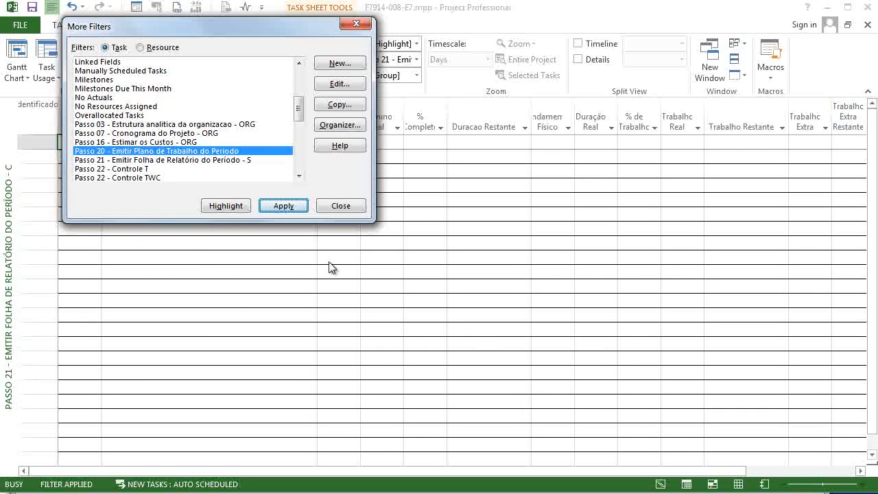
{"action": "left_click", "coordinate": [289, 205]}
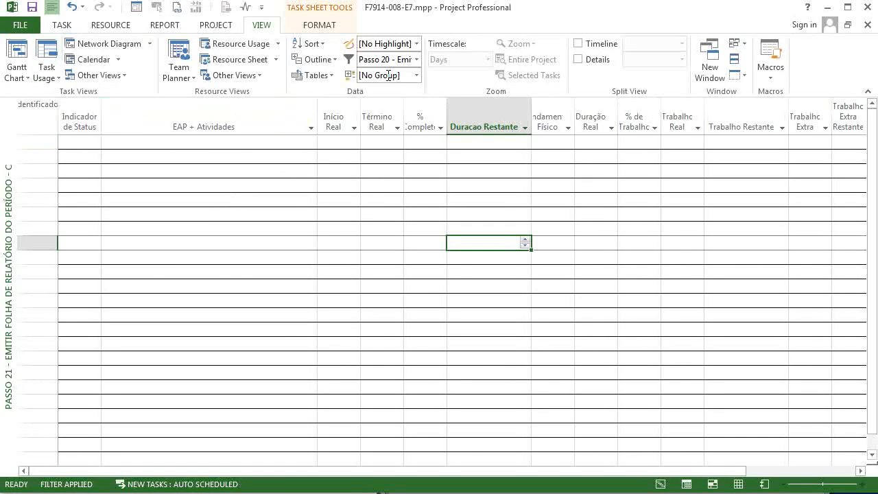
- Create a new filter named Novo with the condition Start is less than or equal to "Ente com a meta"?
{"action": "left_click", "coordinate": [416, 60]}
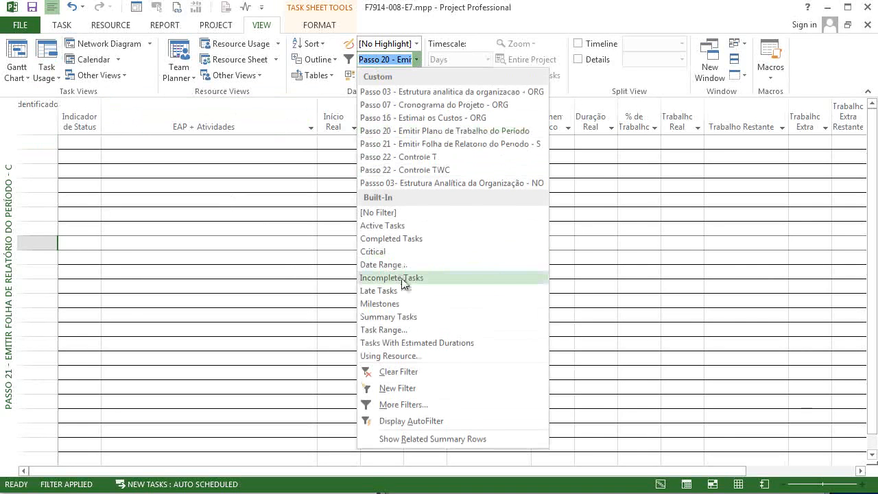
{"action": "left_click", "coordinate": [421, 385]}
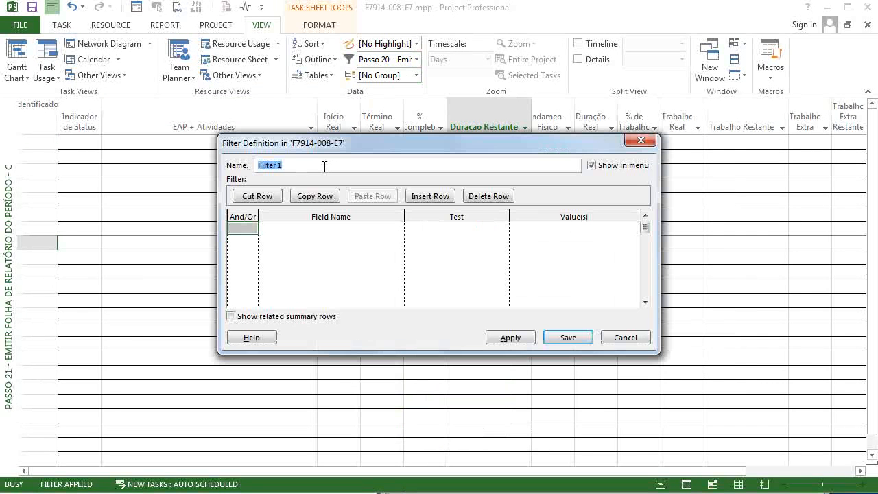
{"action": "type", "text": "Novo"}
{"action": "left_click", "coordinate": [288, 230]}
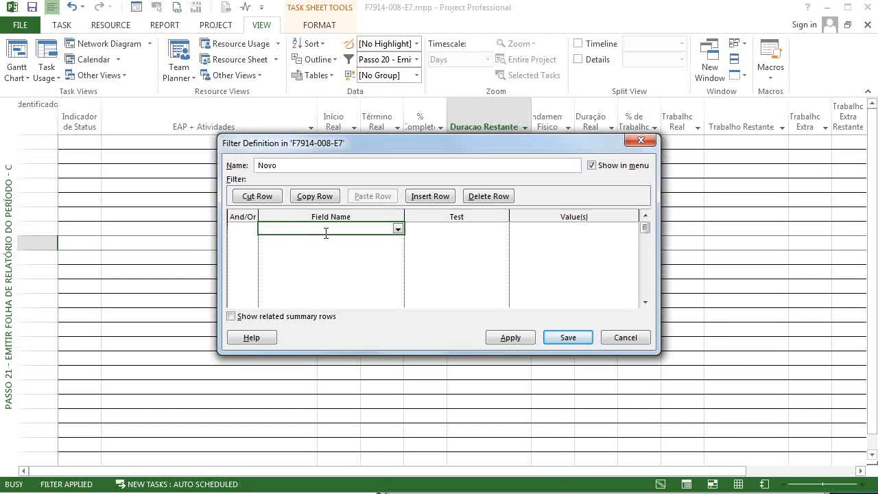
{"action": "type", "text": "S"}
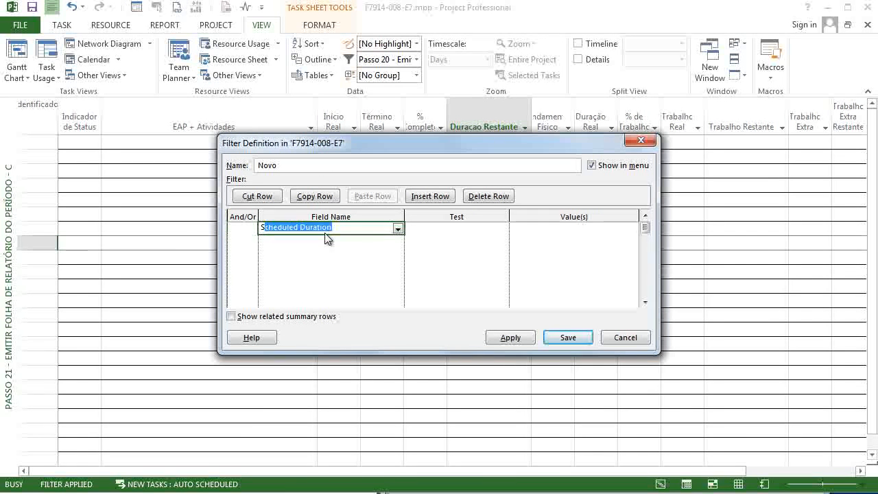
{"action": "type", "text": "tart"}
{"action": "key", "text": "Tab"}
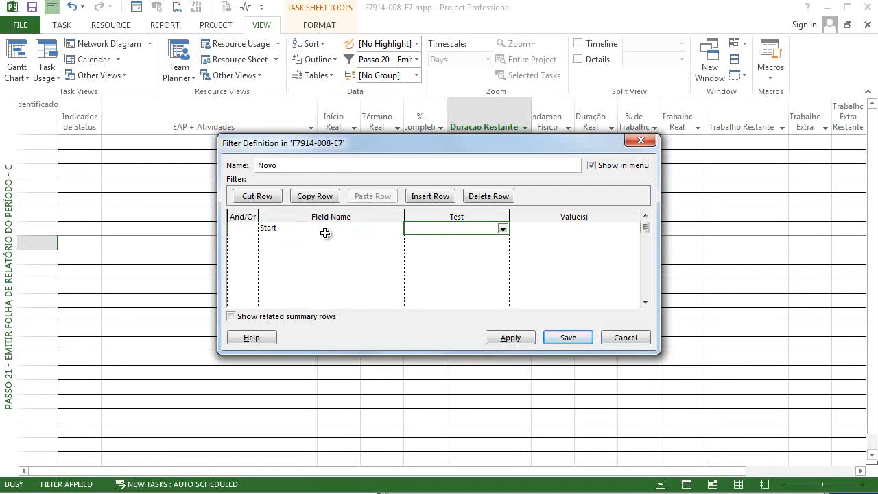
{"action": "type", "text": "<="}
{"action": "key", "text": "Tab"}
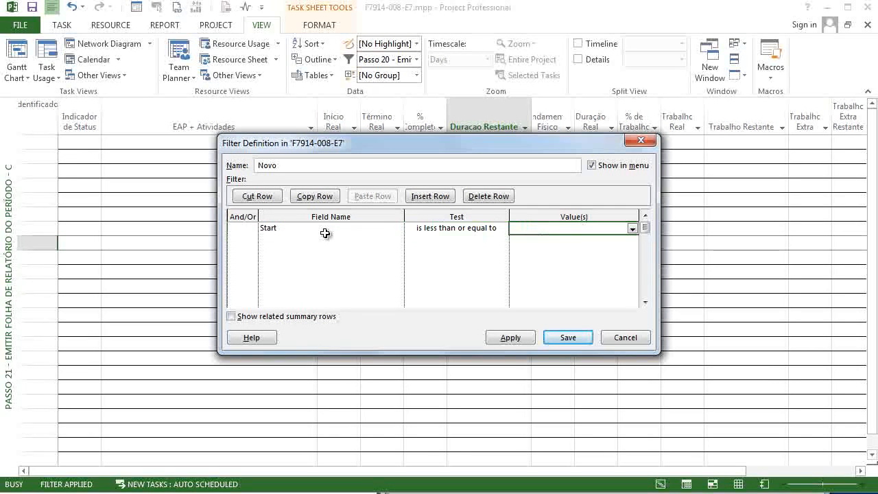
{"action": "type", "text": "\"Ente com a meta\"?"}
{"action": "key", "text": "Tab"}
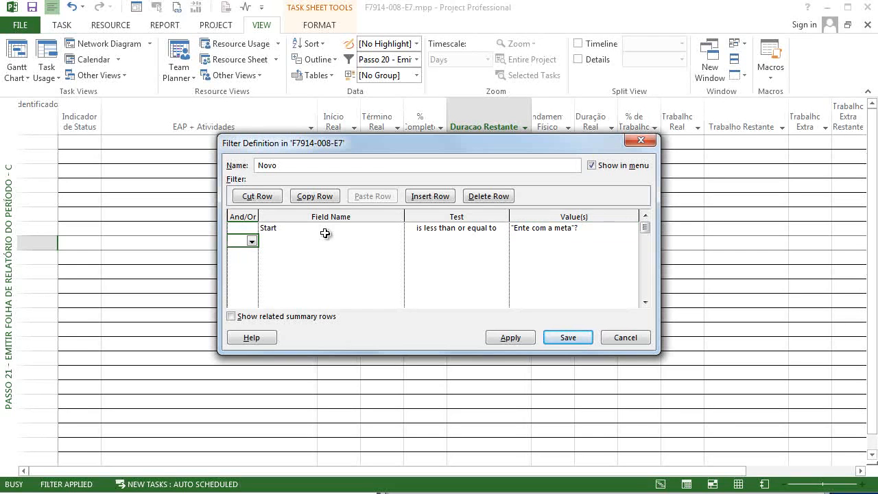
- Add the condition And % Complete is less than 100% to the filter Novo and run it with the prompt left empty
{"action": "key", "text": "Tab"}
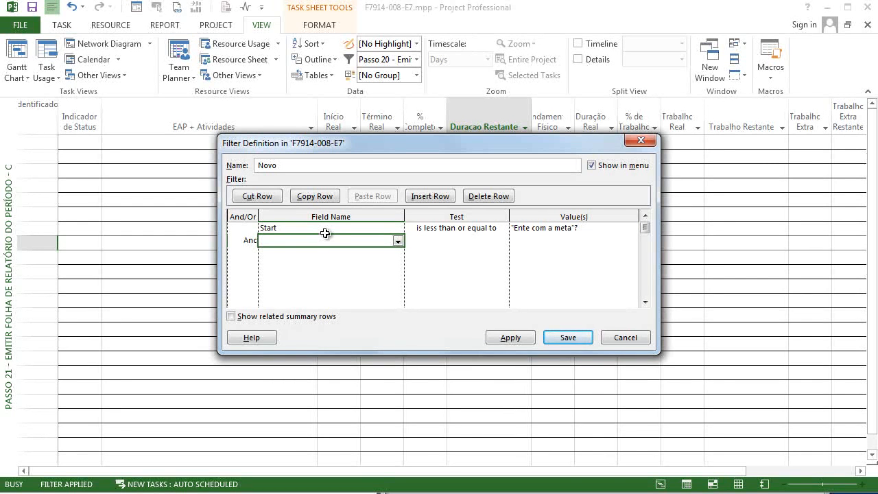
{"action": "type", "text": "% Complete"}
{"action": "key", "text": "Tab"}
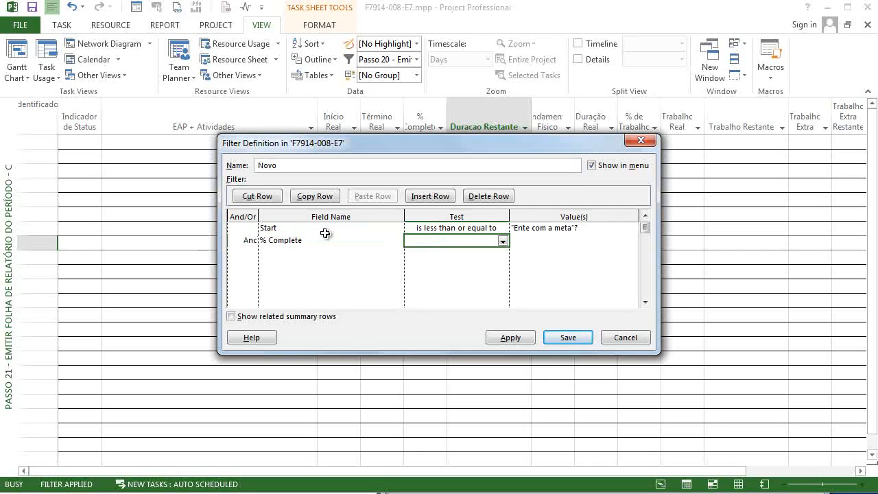
{"action": "key", "text": "Tab"}
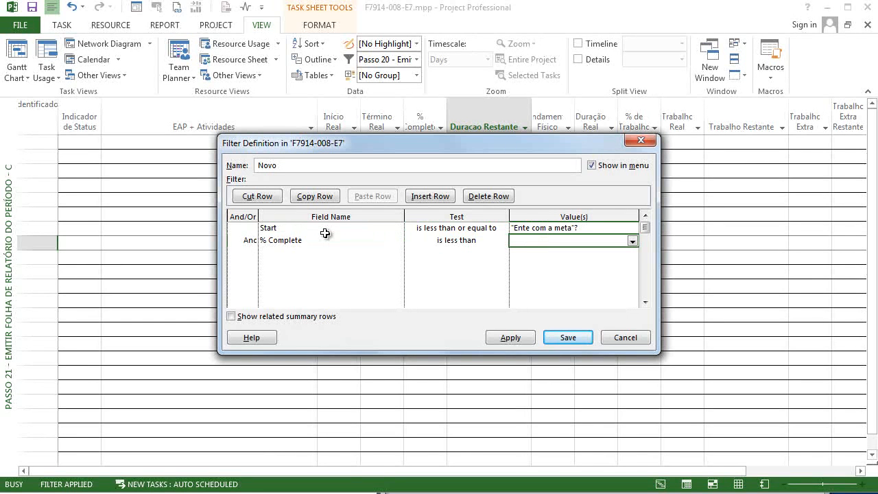
{"action": "type", "text": "100"}
{"action": "key", "text": "Tab"}
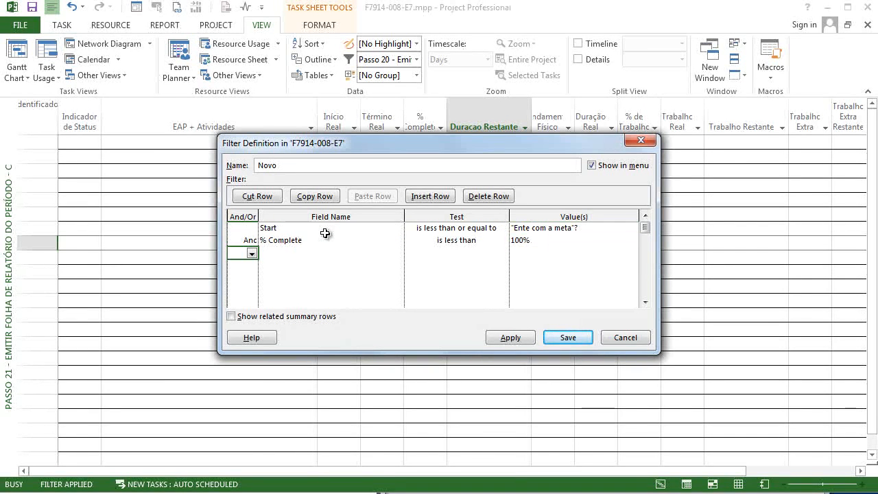
{"action": "left_click", "coordinate": [510, 338]}
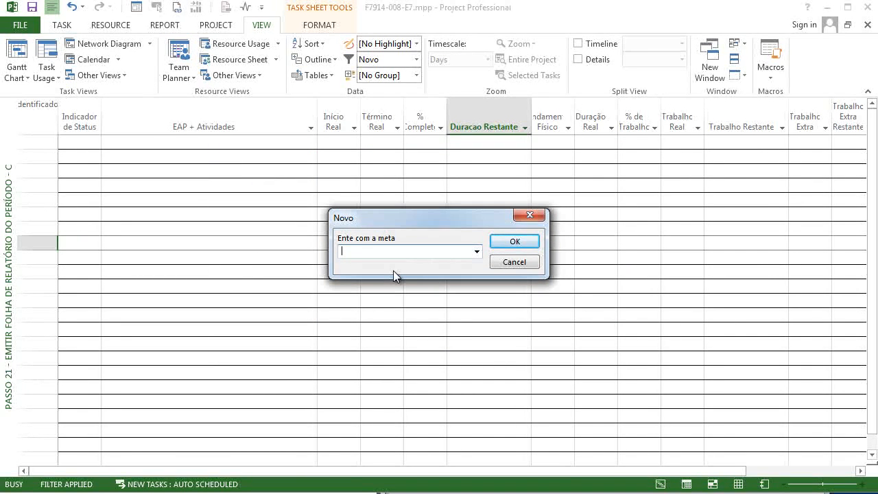
{"action": "key", "text": "Return"}
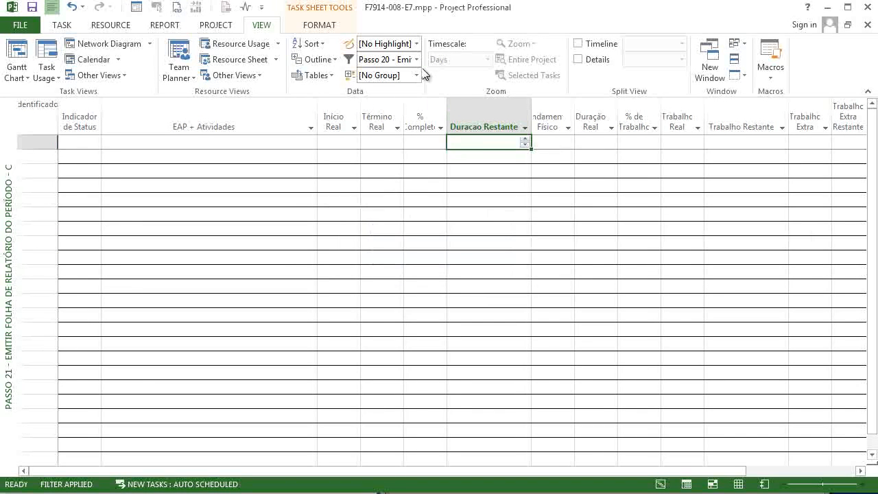
- Examine the definition of the filter Novo and close it without saving
{"action": "left_click", "coordinate": [416, 60]}
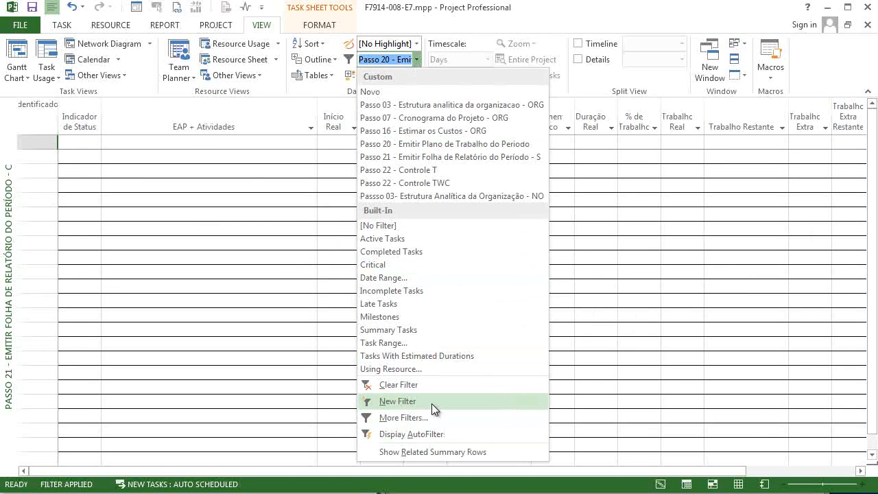
{"action": "left_click", "coordinate": [419, 416]}
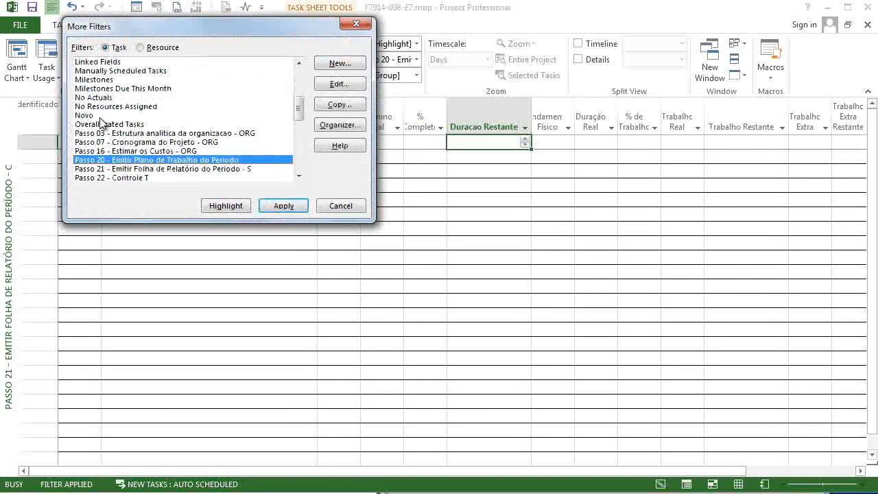
{"action": "left_click", "coordinate": [281, 115]}
{"action": "left_click", "coordinate": [339, 85]}
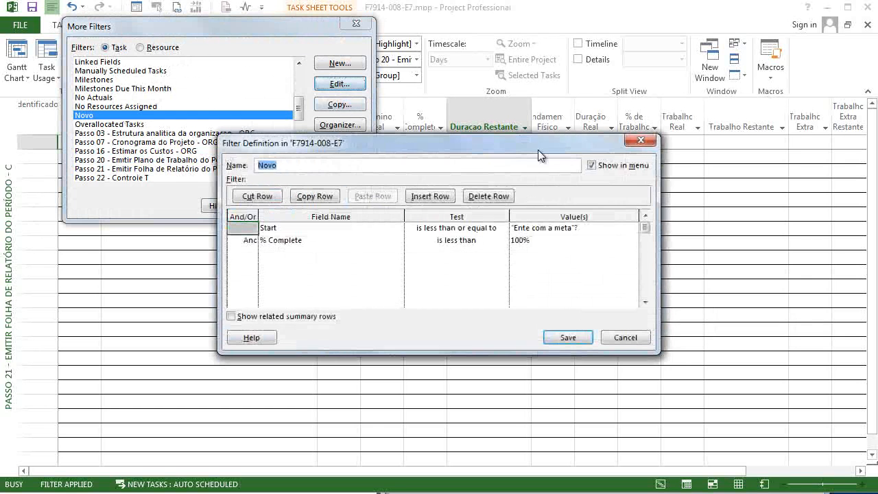
{"action": "left_click_drag", "start_coordinate": [537, 149], "coordinate": [537, 21]}
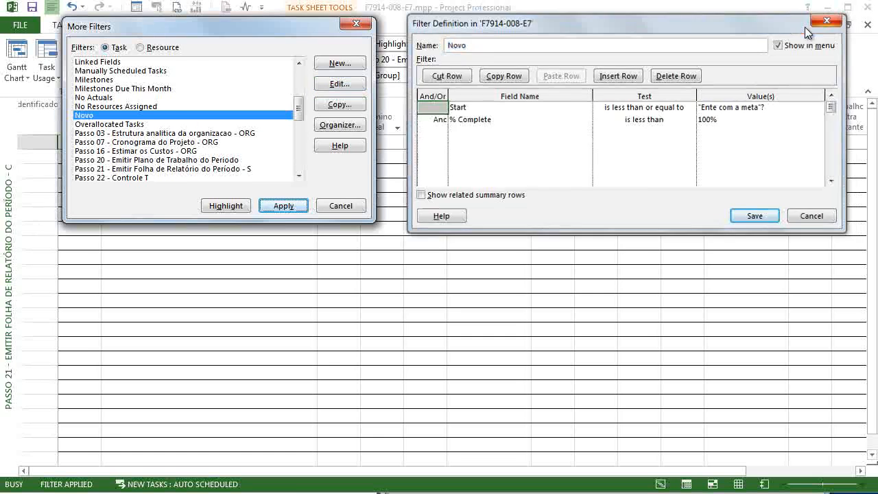
{"action": "left_click", "coordinate": [823, 20]}
- Examine the definition of the filter "Passo 20 - Emitir Plano de Trabalho do Periodo" and compare its conditions side by side with Novo in Paint
{"action": "left_click", "coordinate": [183, 160]}
{"action": "left_click", "coordinate": [356, 106]}
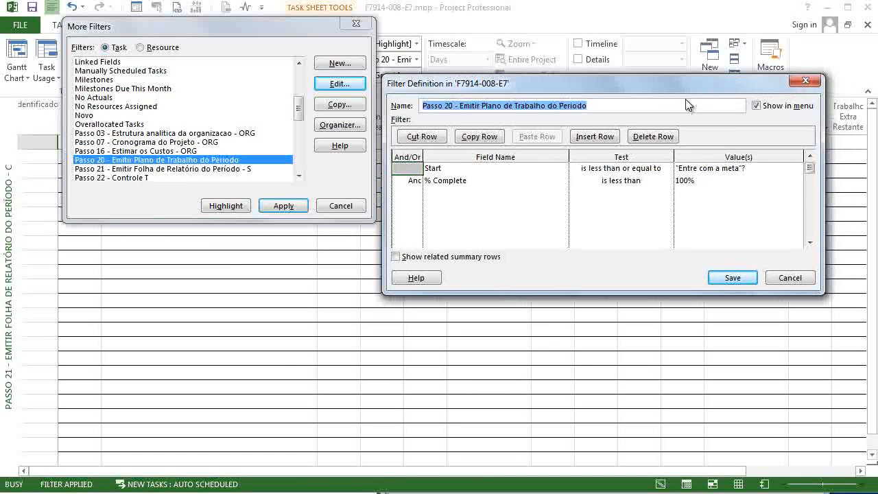
{"action": "left_click_drag", "start_coordinate": [548, 148], "coordinate": [381, 238]}
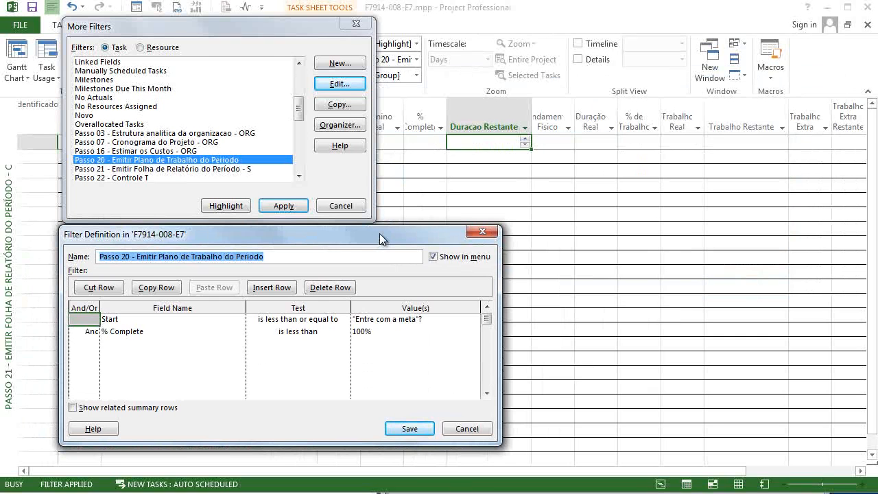
{"action": "left_click", "coordinate": [483, 232]}
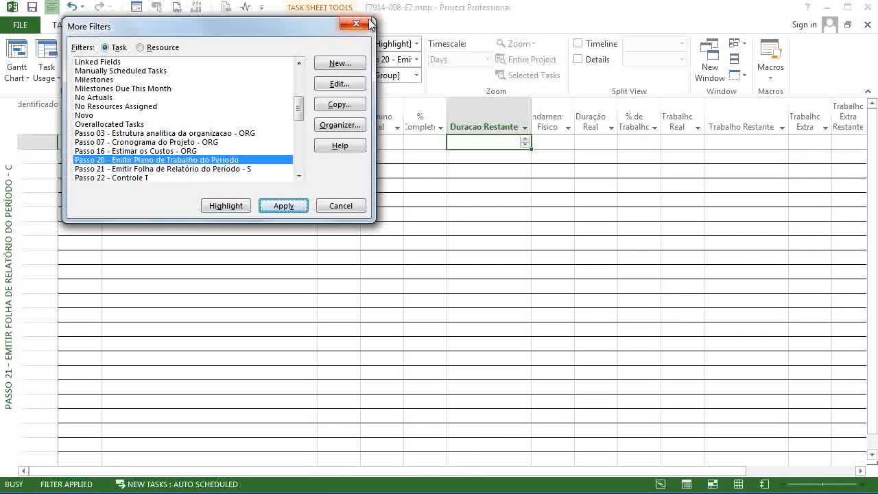
{"action": "left_click", "coordinate": [358, 23]}
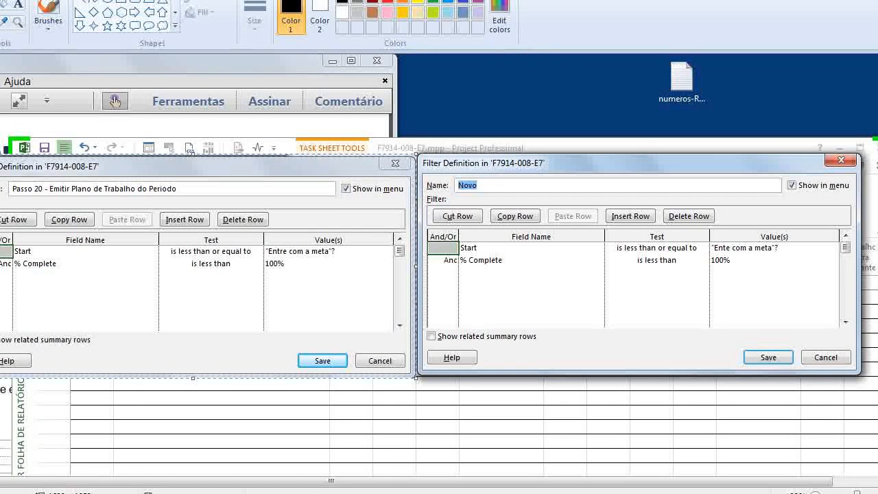
{"action": "mouse_move", "coordinate": [121, 196]}
{"action": "left_mouse_down"}
{"action": "mouse_move", "coordinate": [68, 204]}
{"action": "mouse_move", "coordinate": [79, 190]}
{"action": "left_mouse_up"}
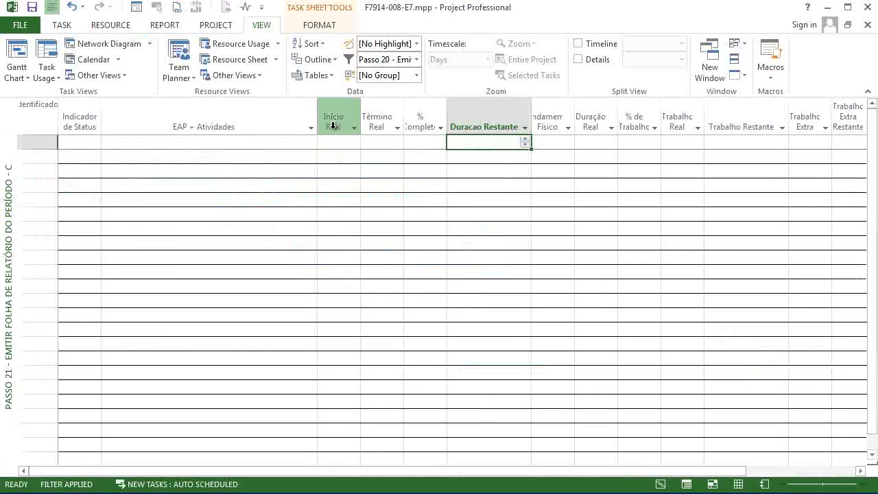
- Apply the filter Novo to the Passo 21 report sheet with the target date Thu 31/07/14 and review the listed tasks
{"action": "left_click", "coordinate": [416, 59]}
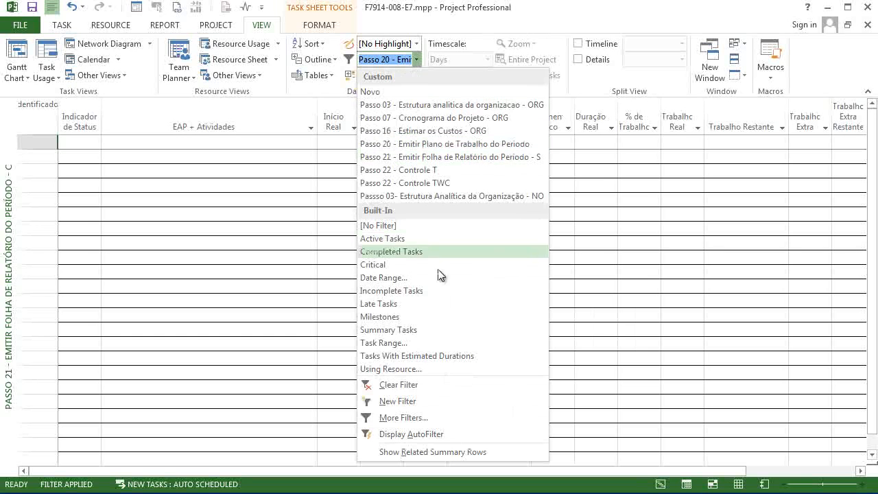
{"action": "left_click", "coordinate": [431, 419]}
{"action": "left_click", "coordinate": [113, 115]}
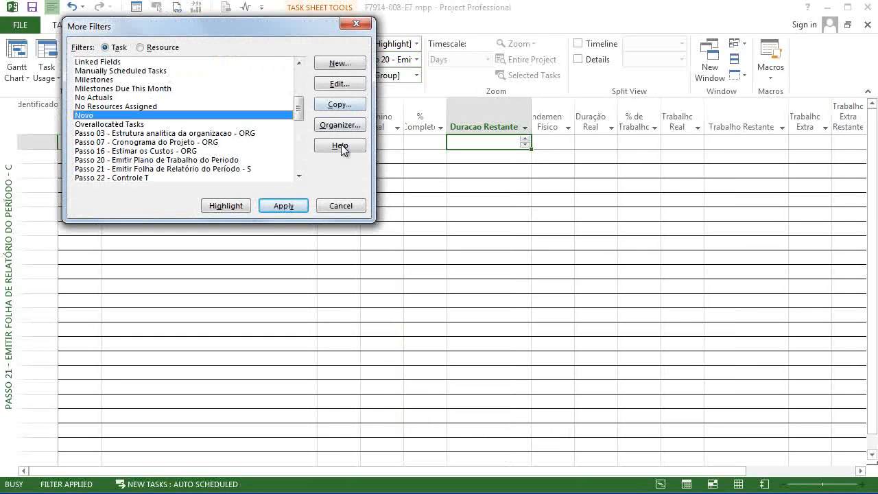
{"action": "left_click", "coordinate": [276, 205]}
{"action": "left_click", "coordinate": [477, 252]}
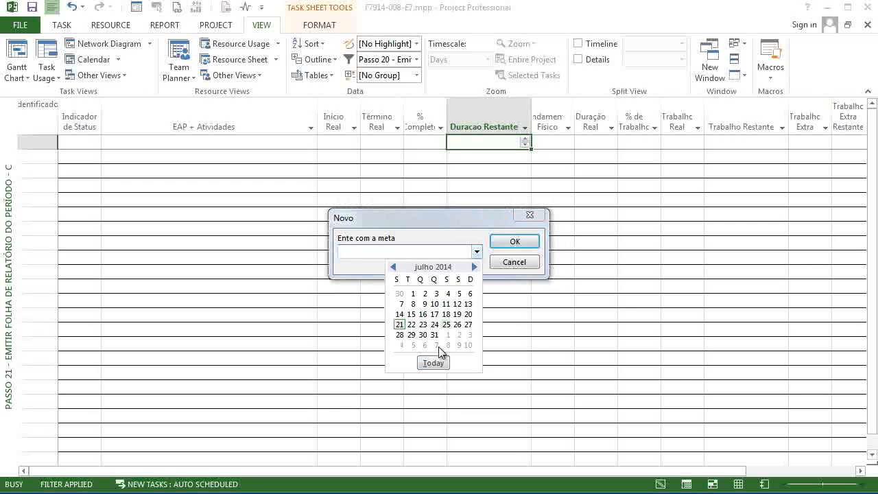
{"action": "left_click", "coordinate": [435, 335]}
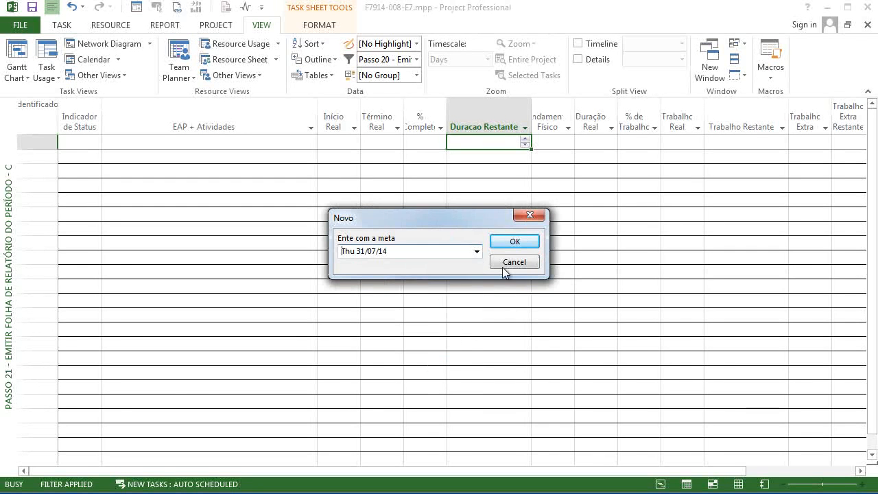
{"action": "left_click", "coordinate": [514, 242]}
{"action": "scroll", "coordinate": [290, 297], "scroll_direction": "down", "scroll_amount": 15}
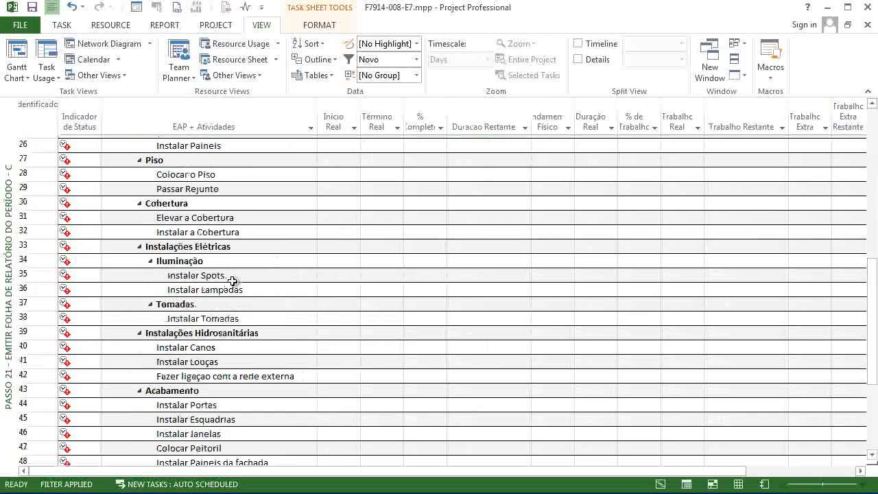
{"action": "scroll", "coordinate": [202, 243], "scroll_direction": "up", "scroll_amount": 1}
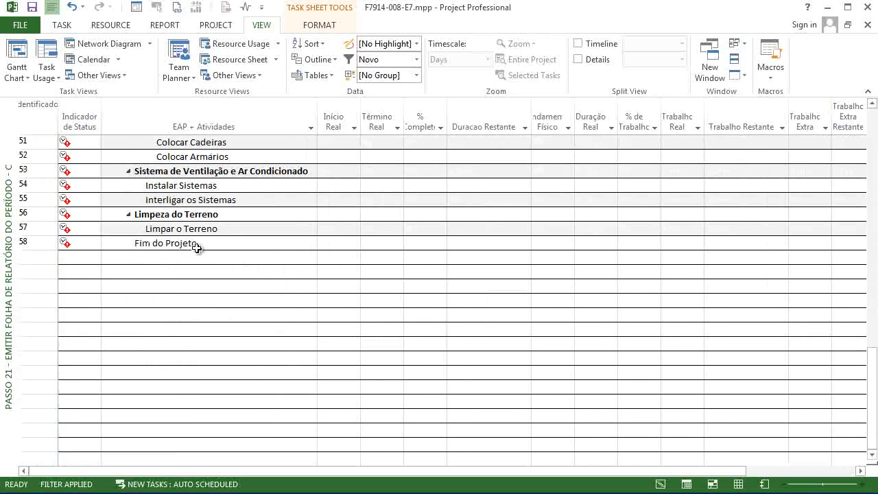
- Rerun the filter Novo on the Passo 21 report sheet with the target date Thu 03/07/14 and review the listed tasks
{"action": "left_click", "coordinate": [416, 60]}
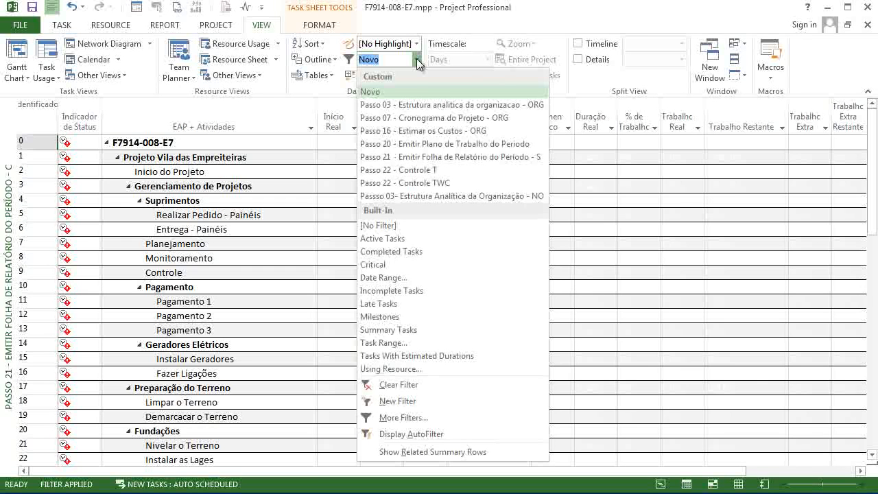
{"action": "left_click", "coordinate": [416, 60]}
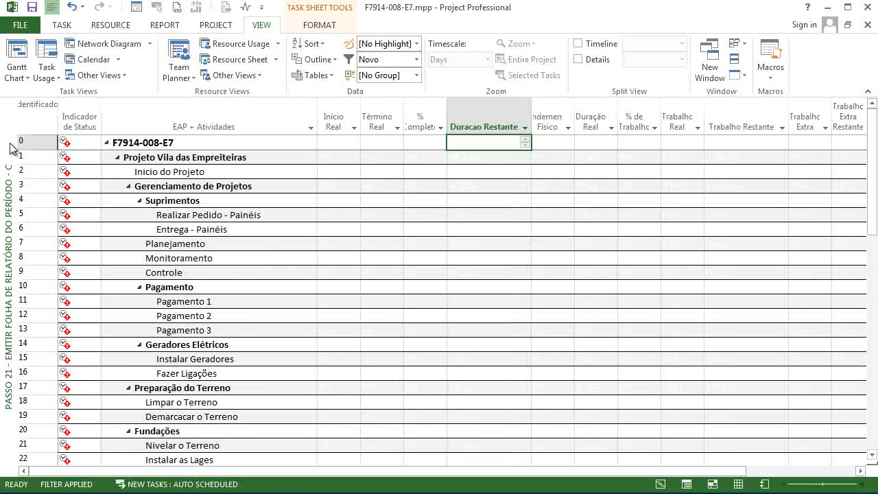
{"action": "mouse_move", "coordinate": [12, 148]}
{"action": "left_click", "coordinate": [68, 297]}
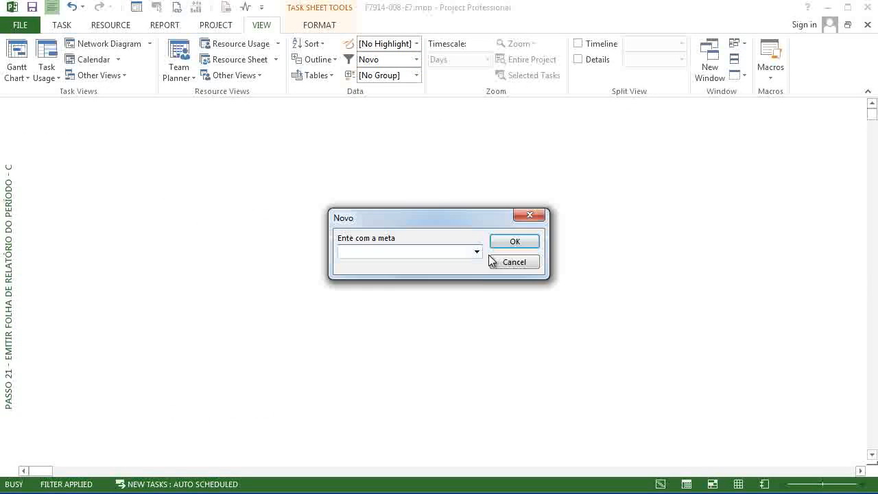
{"action": "left_click", "coordinate": [477, 252]}
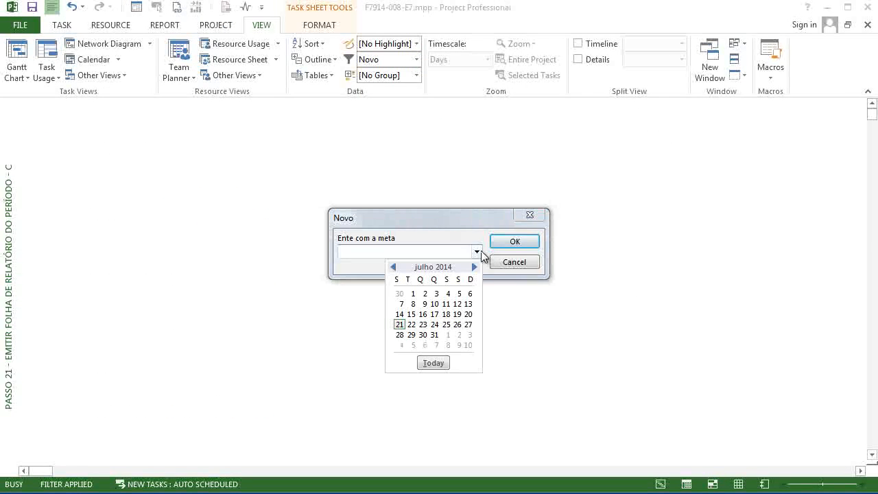
{"action": "left_click", "coordinate": [437, 294]}
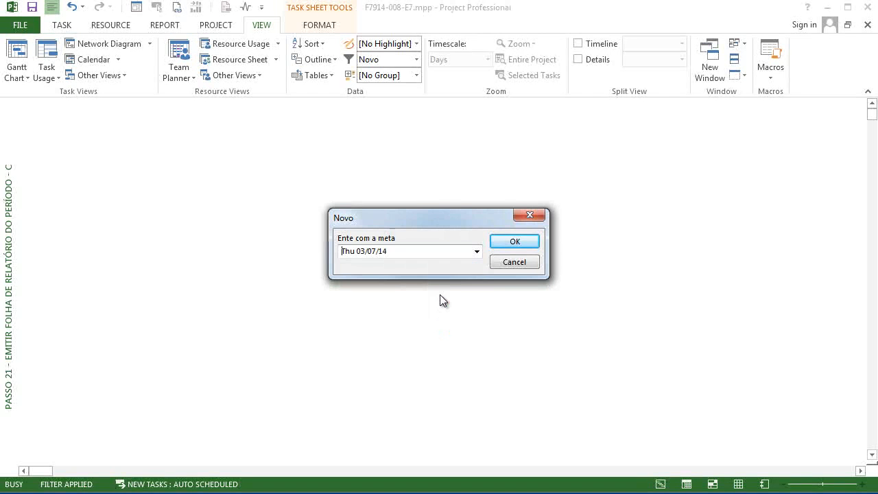
{"action": "left_click", "coordinate": [515, 242]}
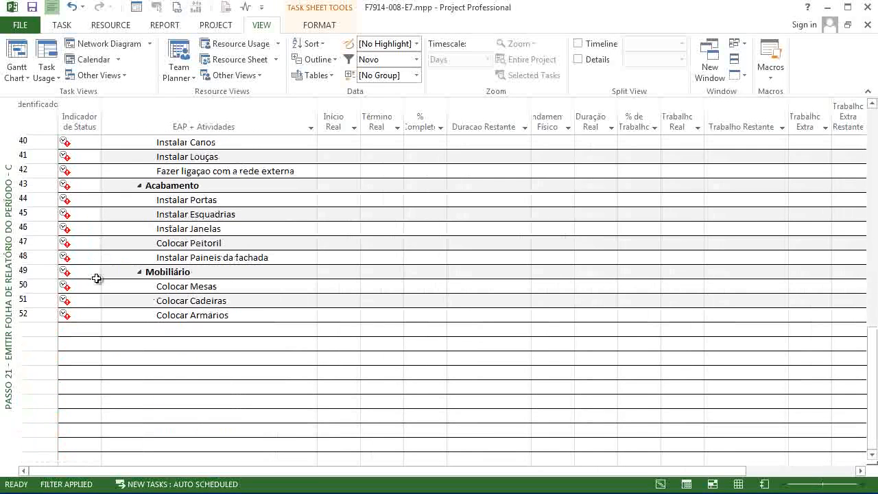
{"action": "scroll", "coordinate": [154, 265], "scroll_direction": "up", "scroll_amount": 1}
{"action": "scroll", "coordinate": [153, 266], "scroll_direction": "up", "scroll_amount": 10}
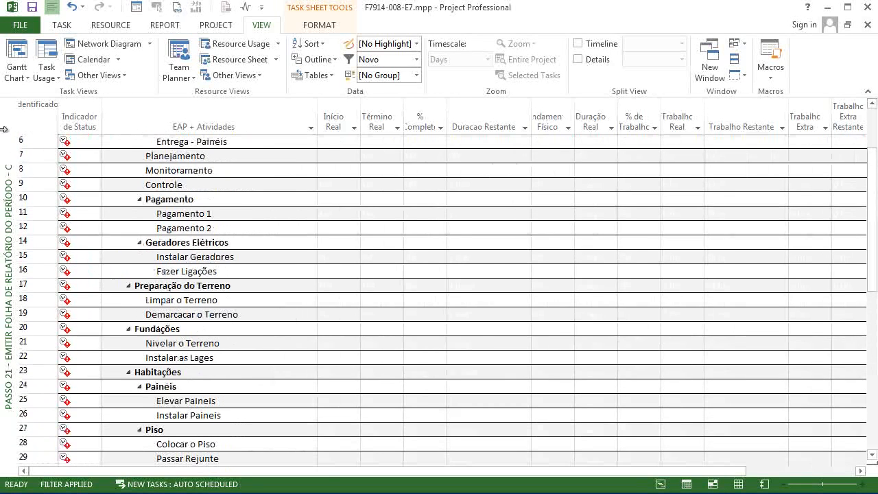
- Switch to the view "Passo 20 - Emitir o Plano de Trabalho do Periodo" and run the filter Novo there with a July 2014 target date
{"action": "right_click", "coordinate": [3, 114]}
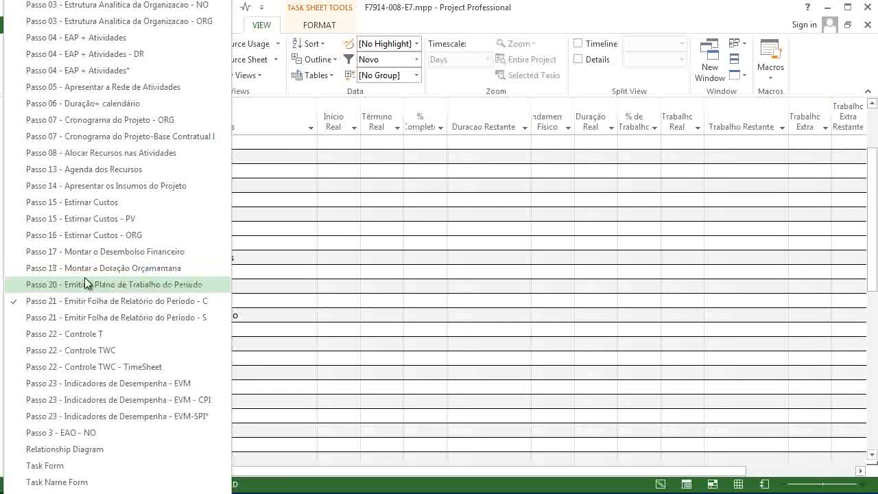
{"action": "left_click", "coordinate": [84, 277]}
{"action": "left_click", "coordinate": [417, 60]}
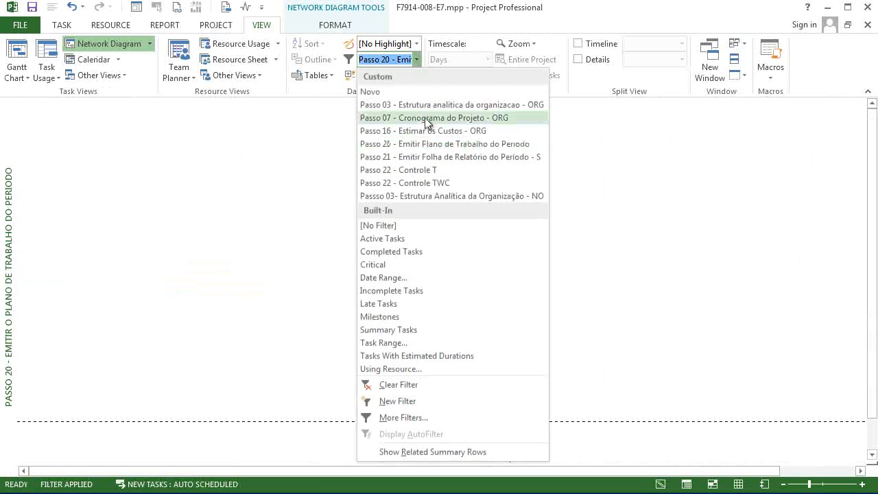
{"action": "left_click", "coordinate": [384, 93]}
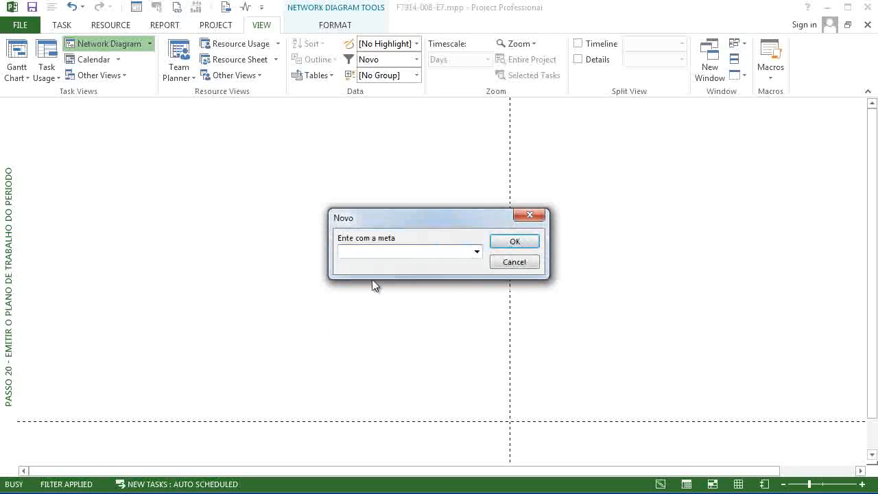
{"action": "left_click", "coordinate": [477, 252]}
{"action": "left_click", "coordinate": [422, 287]}
{"action": "key", "text": "Return"}
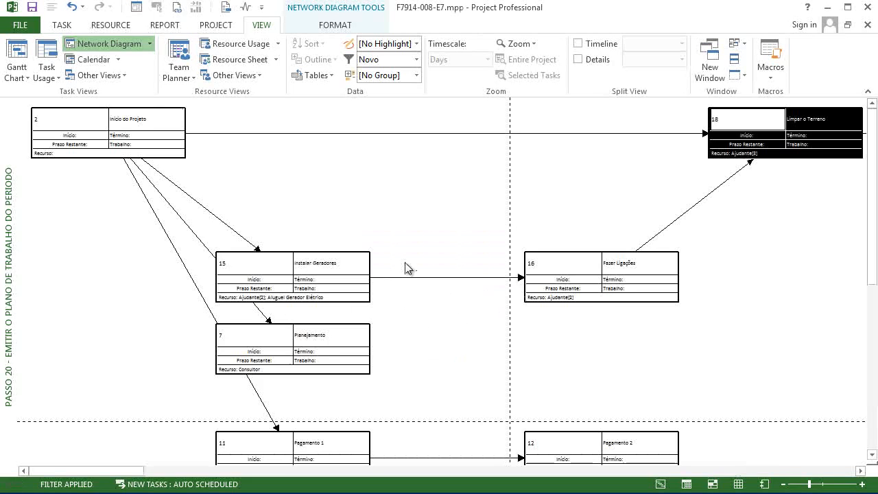
{"action": "scroll", "coordinate": [525, 327], "scroll_direction": "down", "scroll_amount": 5}
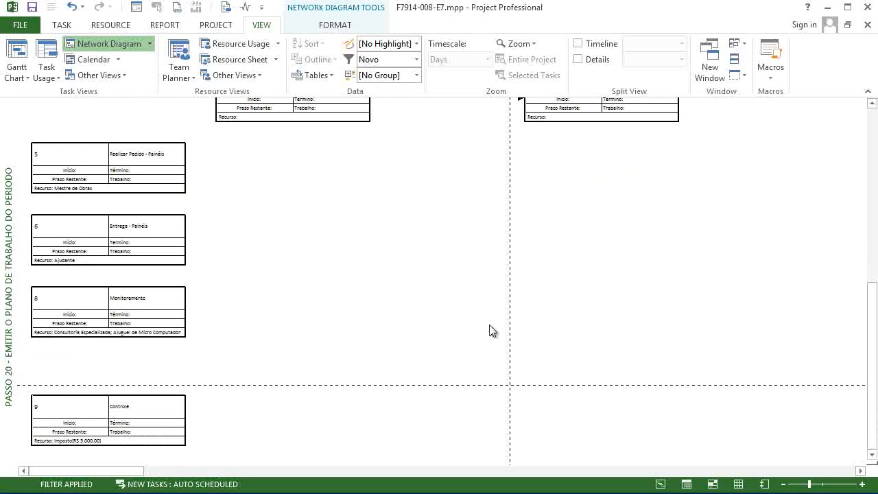
{"action": "scroll", "coordinate": [453, 314], "scroll_direction": "down", "scroll_amount": 1}
{"action": "scroll", "coordinate": [451, 312], "scroll_direction": "up", "scroll_amount": 6}
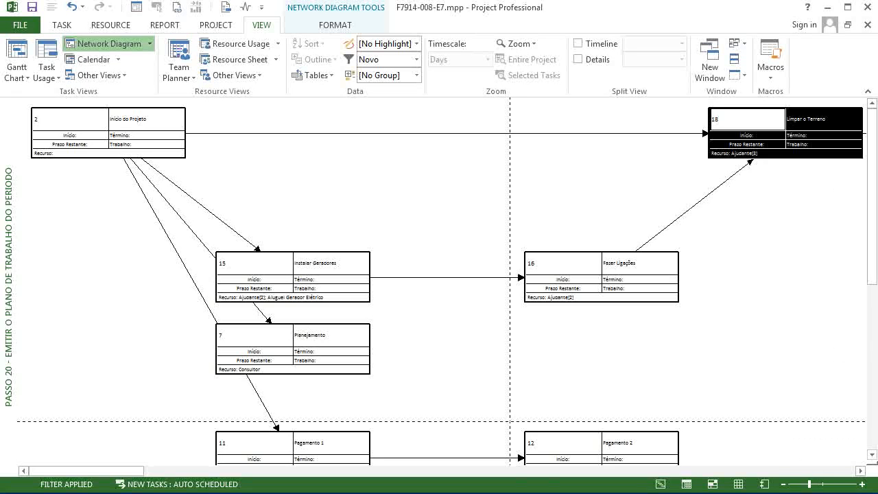
{"action": "left_click_drag", "start_coordinate": [807, 486], "coordinate": [797, 484]}
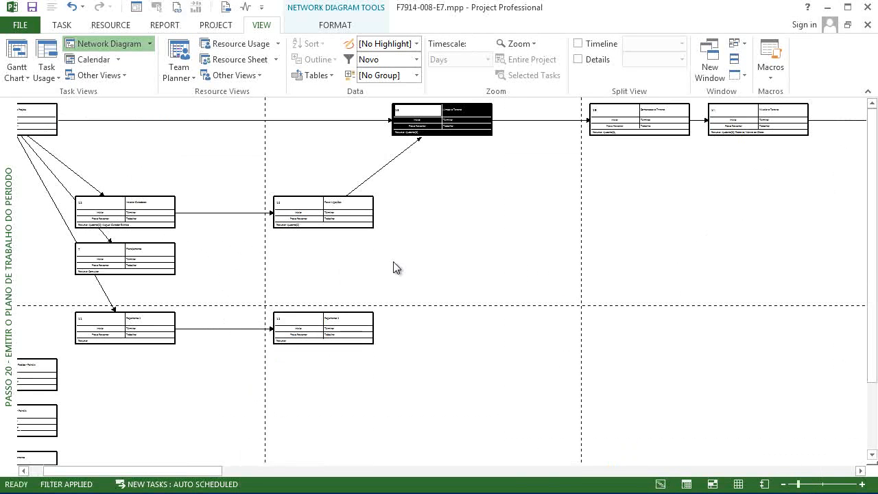
- Examine the cells in the definition of the data template "Passo 20 - Emitir o Plano de Trabalho do Periodo" used by the Noncritical box style
{"action": "right_click", "coordinate": [461, 168]}
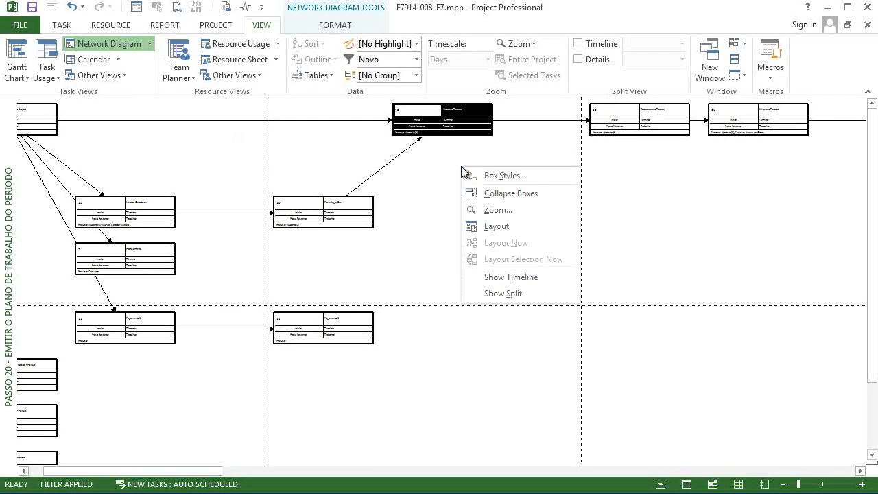
{"action": "left_click", "coordinate": [504, 175]}
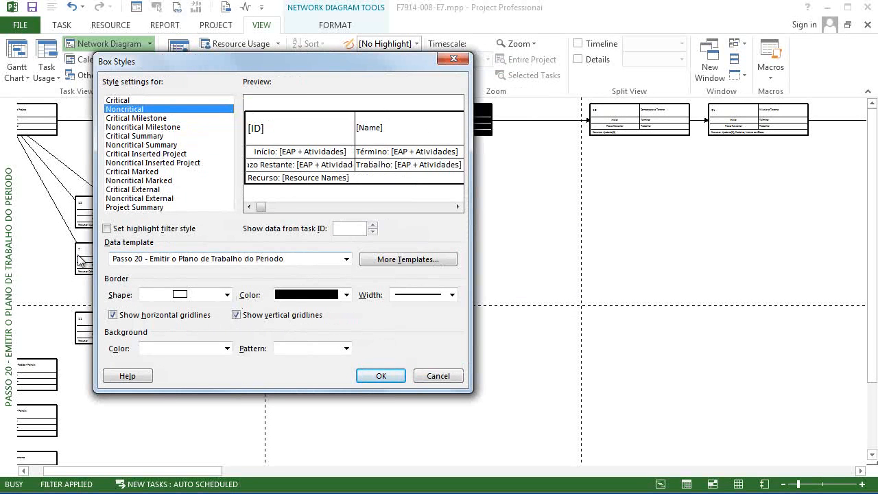
{"action": "left_click", "coordinate": [408, 258]}
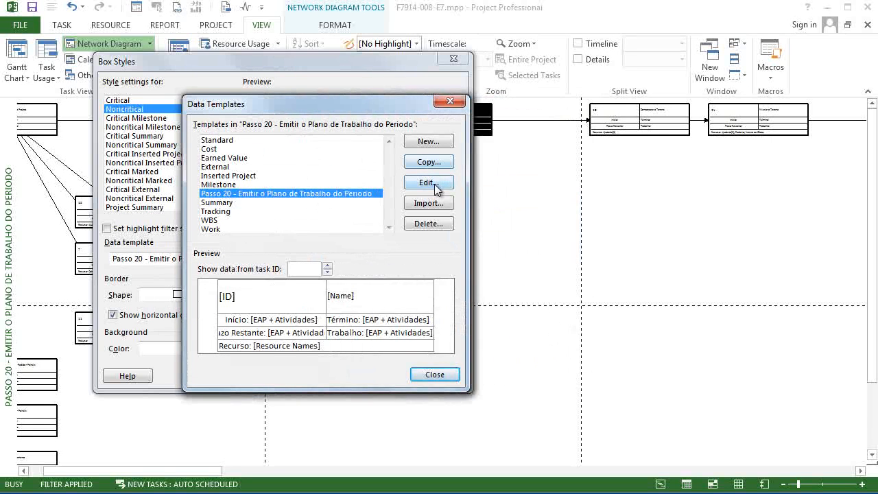
{"action": "left_click", "coordinate": [439, 183]}
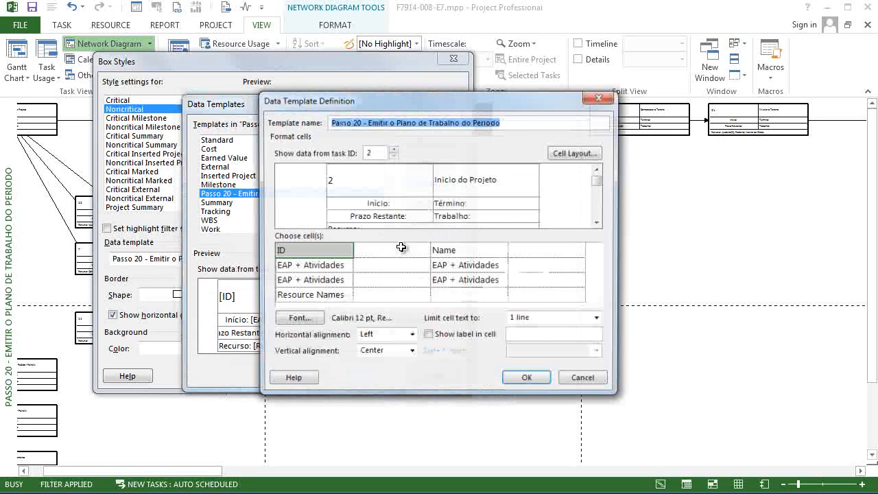
{"action": "left_click", "coordinate": [195, 247]}
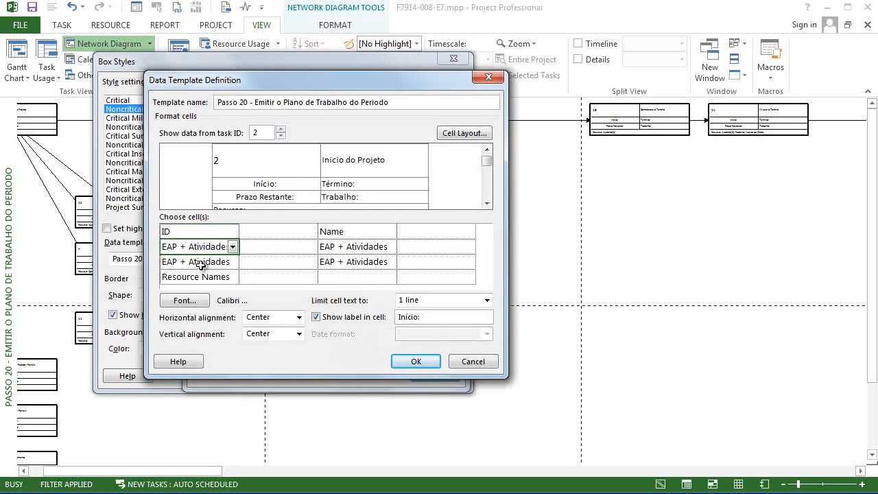
{"action": "left_click", "coordinate": [354, 247]}
{"action": "left_click", "coordinate": [353, 261]}
- Inspect the fields behind the Início, Prazo Restante and Término cells, reselecting EAP + Atividades (Text1) in each
{"action": "left_click", "coordinate": [227, 247]}
{"action": "left_click", "coordinate": [233, 246]}
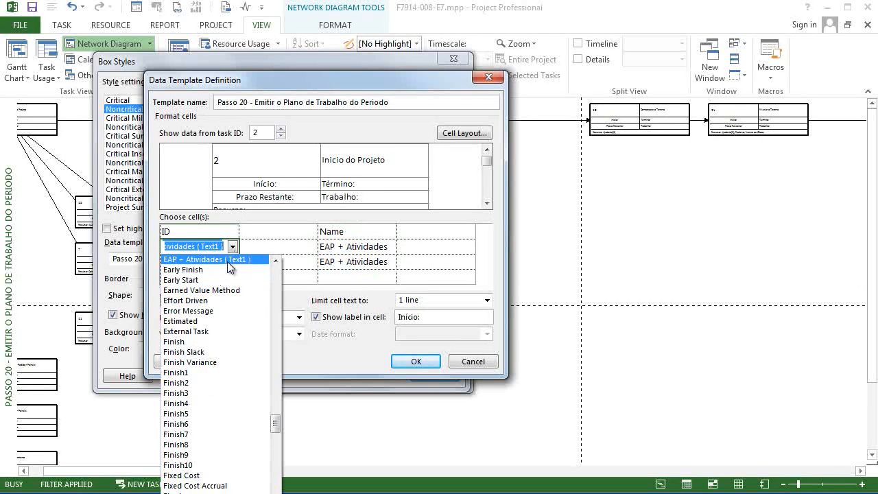
{"action": "left_click", "coordinate": [227, 261]}
{"action": "left_click", "coordinate": [227, 262]}
{"action": "left_click", "coordinate": [233, 262]}
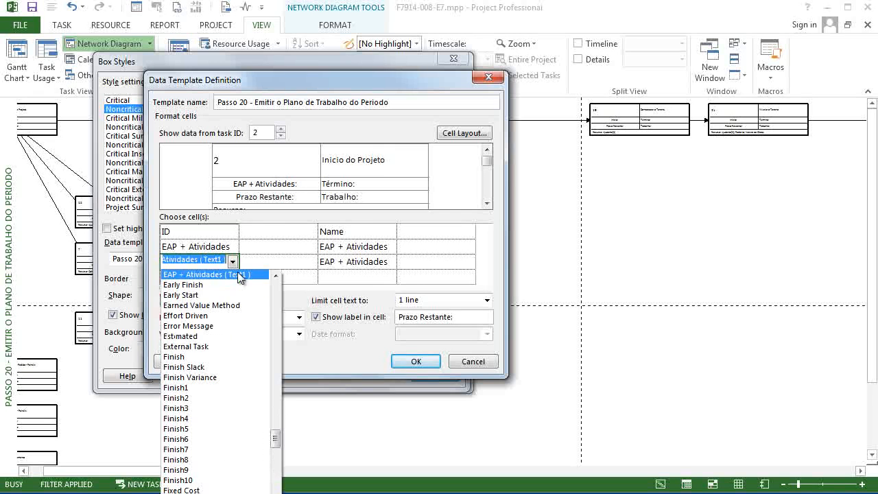
{"action": "left_click", "coordinate": [237, 273]}
{"action": "left_click", "coordinate": [389, 245]}
{"action": "left_click", "coordinate": [389, 245]}
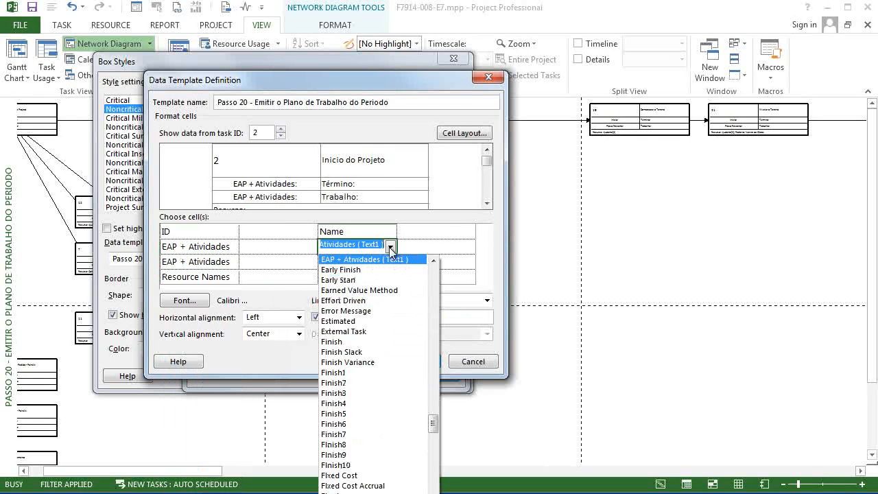
{"action": "left_click", "coordinate": [391, 259]}
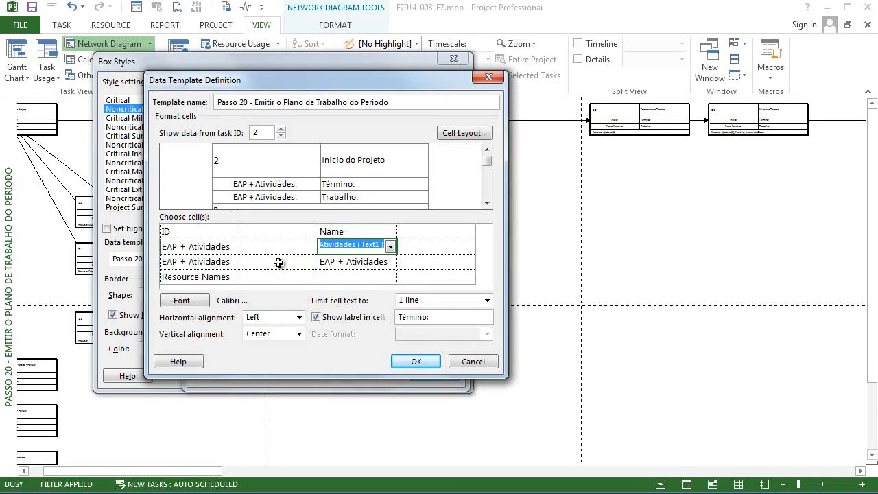
- Review the whole data template preview and close the template definition, Data Templates and Box Styles without saving
{"action": "left_click", "coordinate": [198, 261]}
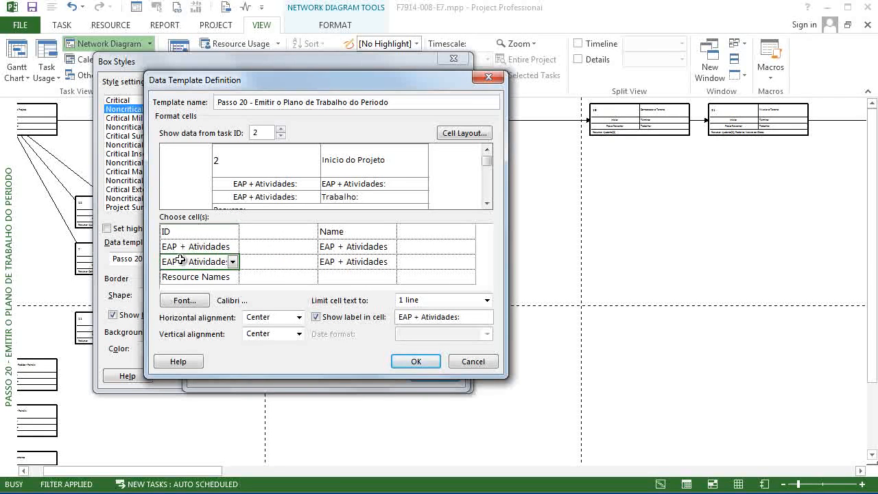
{"action": "left_click", "coordinate": [486, 205]}
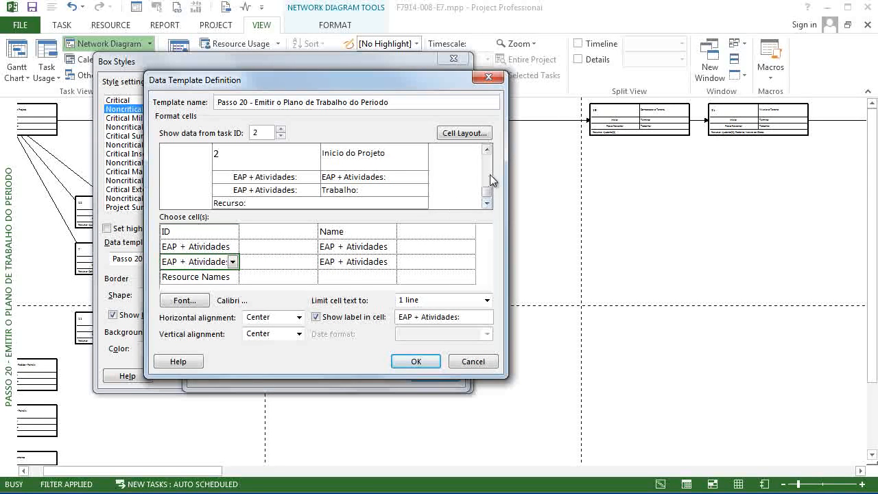
{"action": "left_click", "coordinate": [487, 150]}
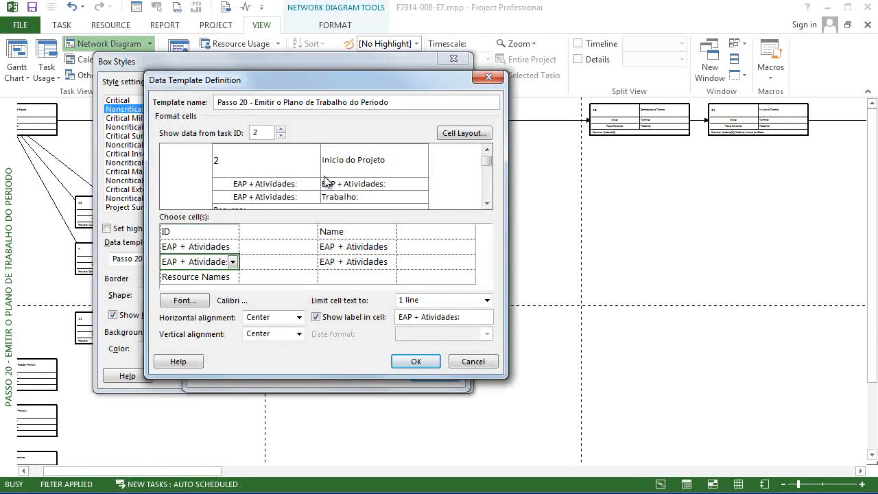
{"action": "left_click", "coordinate": [489, 78]}
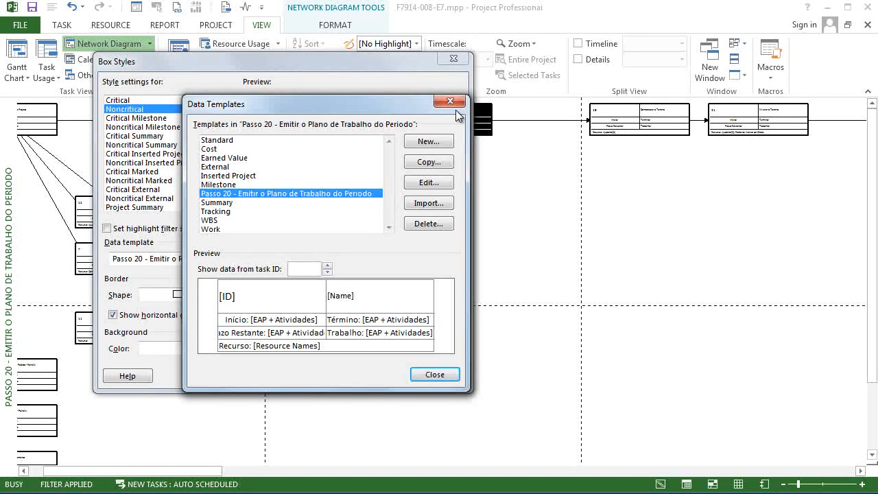
{"action": "left_click", "coordinate": [450, 101]}
{"action": "left_click", "coordinate": [453, 58]}
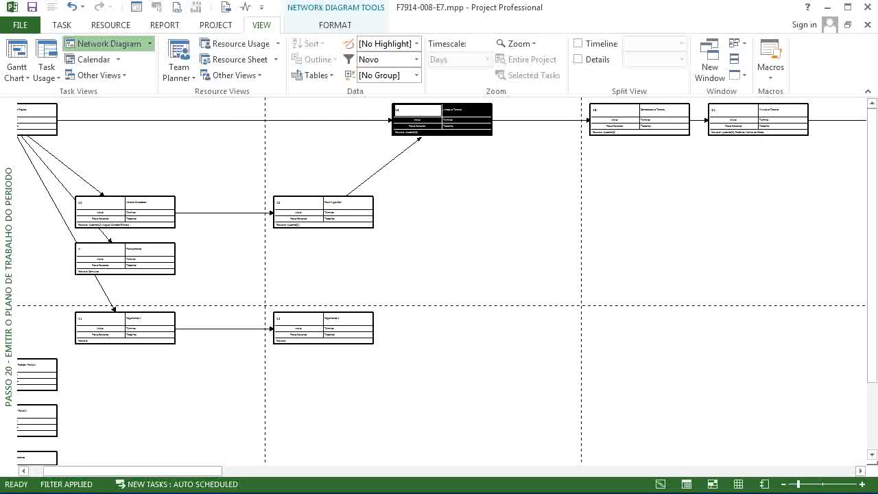
- Switch to the view "Passo 21 - Emitir Folha de Relatório do Período - C" and run the filter Novo with the target date 3 July 2014
{"action": "right_click", "coordinate": [5, 119]}
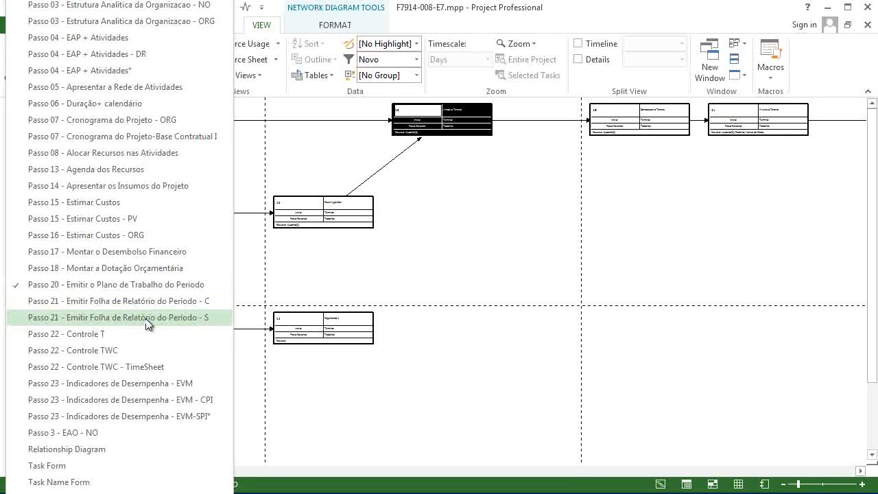
{"action": "left_click", "coordinate": [131, 302]}
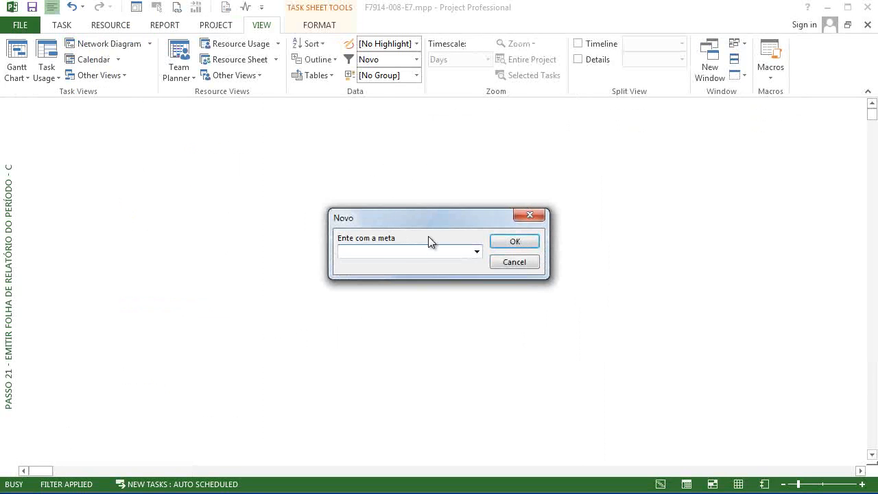
{"action": "left_click", "coordinate": [477, 251]}
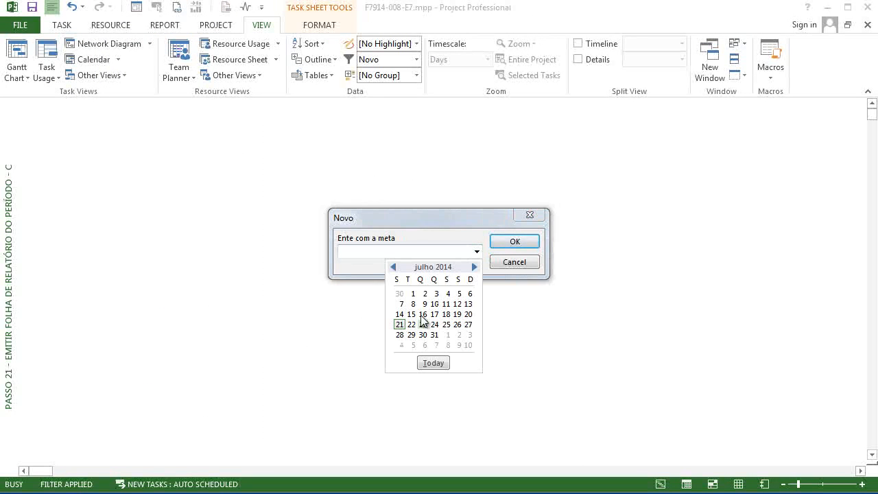
{"action": "left_click", "coordinate": [435, 294]}
{"action": "left_click", "coordinate": [516, 243]}
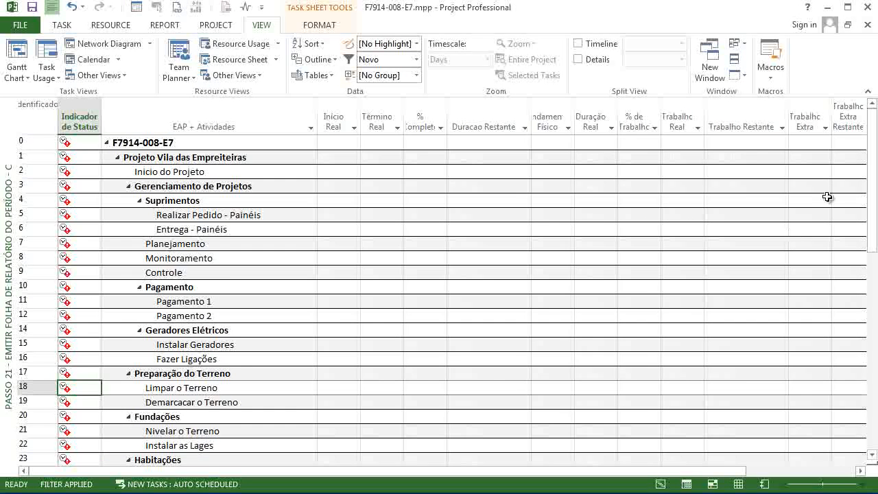
- Open the print settings for the report sheet and set the page orientation to Landscape
{"action": "mouse_move", "coordinate": [869, 166]}
{"action": "left_mouse_down"}
{"action": "mouse_move", "coordinate": [863, 360]}
{"action": "mouse_move", "coordinate": [870, 167]}
{"action": "left_mouse_up"}
{"action": "mouse_move", "coordinate": [398, 472]}
{"action": "left_mouse_down"}
{"action": "mouse_move", "coordinate": [452, 473]}
{"action": "mouse_move", "coordinate": [398, 473]}
{"action": "left_mouse_up"}
{"action": "left_click", "coordinate": [12, 8]}
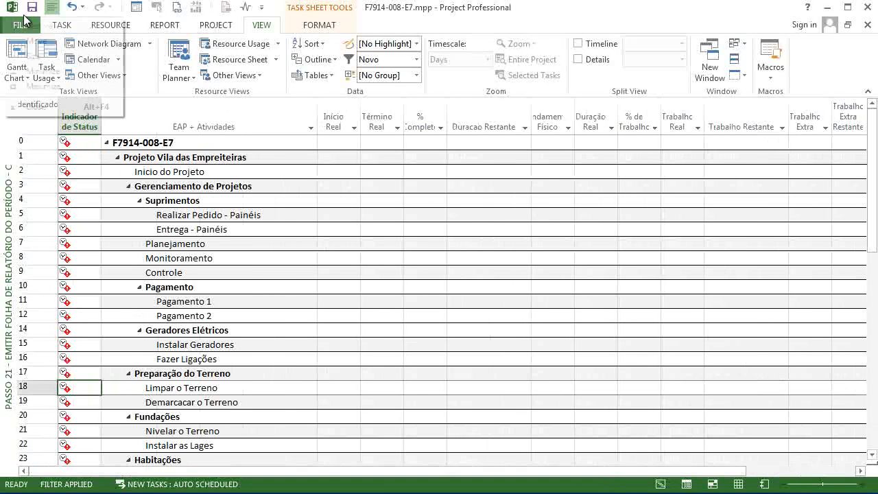
{"action": "left_click", "coordinate": [386, 228]}
{"action": "left_click", "coordinate": [20, 25]}
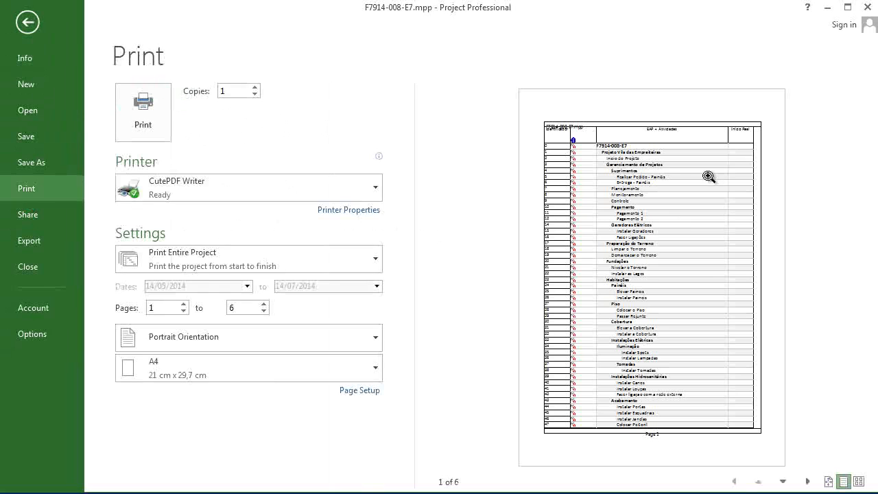
{"action": "left_click", "coordinate": [196, 338]}
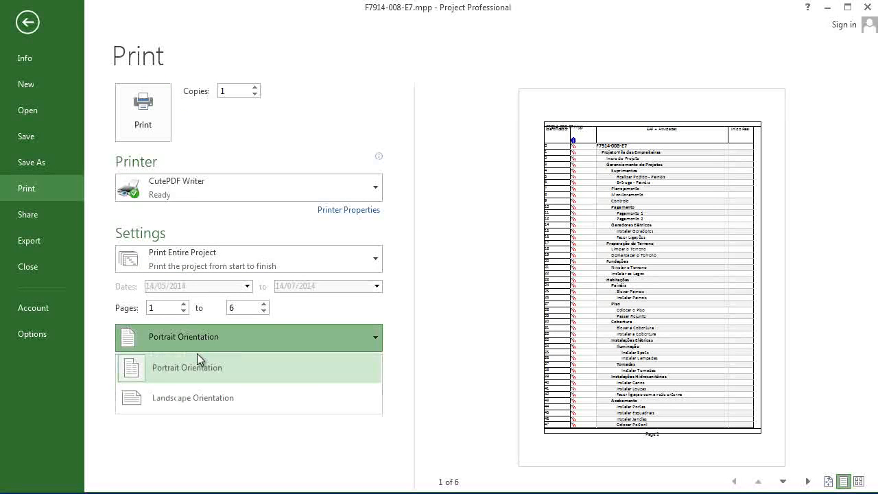
{"action": "left_click", "coordinate": [194, 400]}
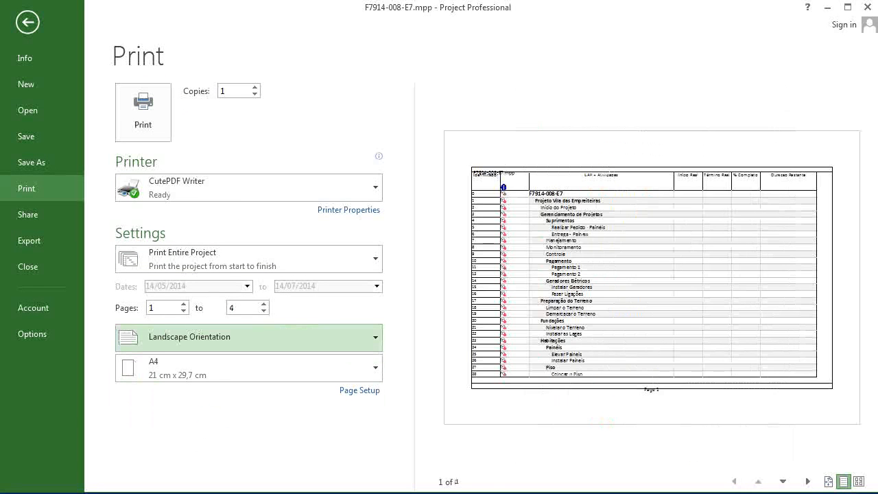
- Preview all pages of the report sheet together, enlarge the first page, and return to the project
{"action": "left_click", "coordinate": [858, 481]}
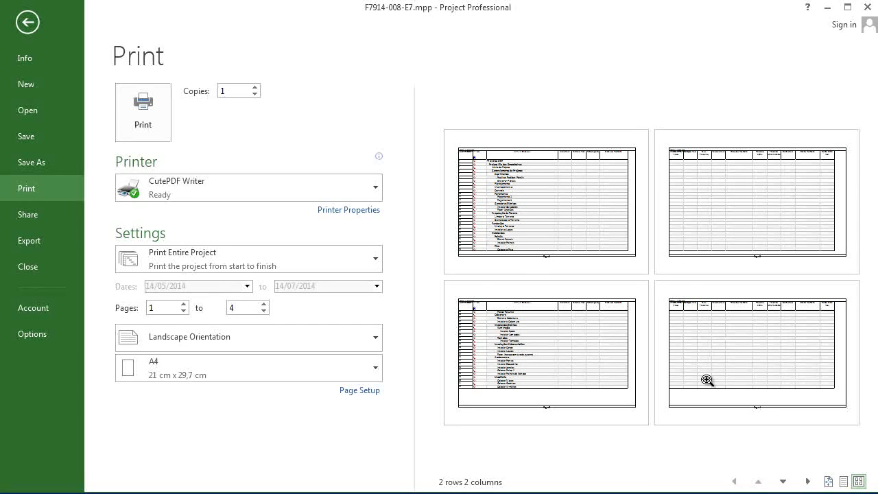
{"action": "left_click", "coordinate": [588, 188]}
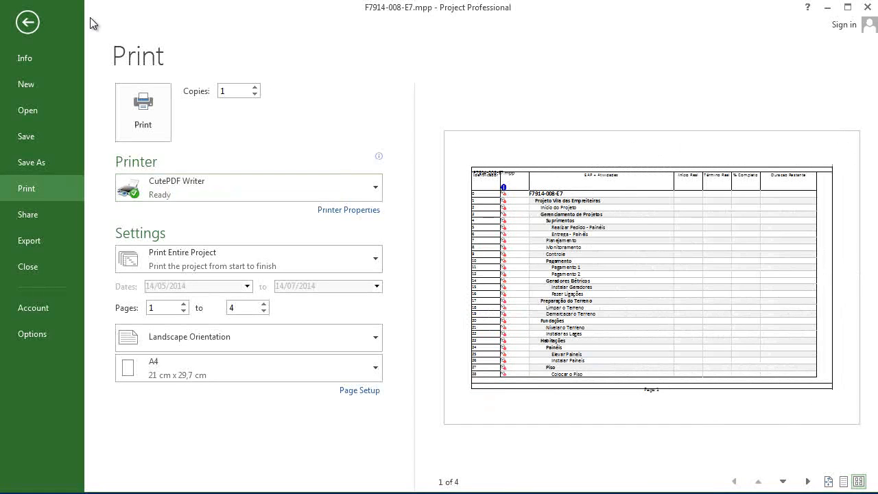
{"action": "left_click", "coordinate": [28, 22]}
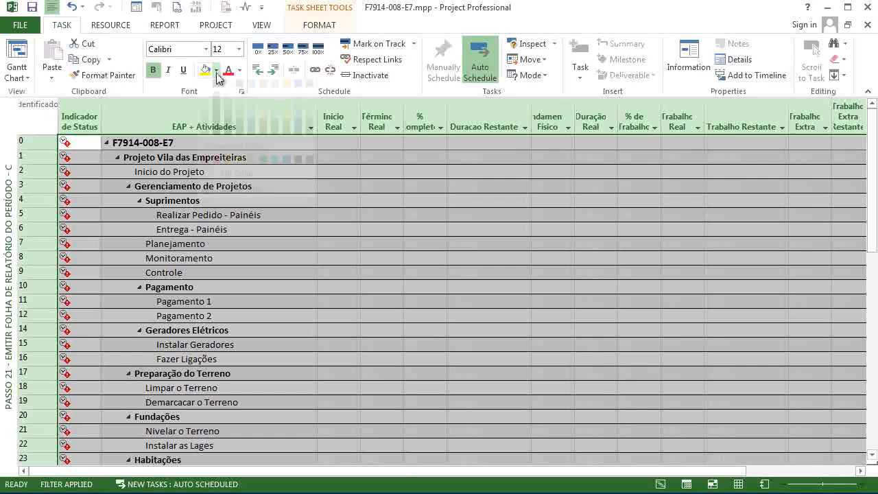
- Set the background of the whole report sheet to white and widen the % Completo column slightly
{"action": "left_click", "coordinate": [216, 70]}
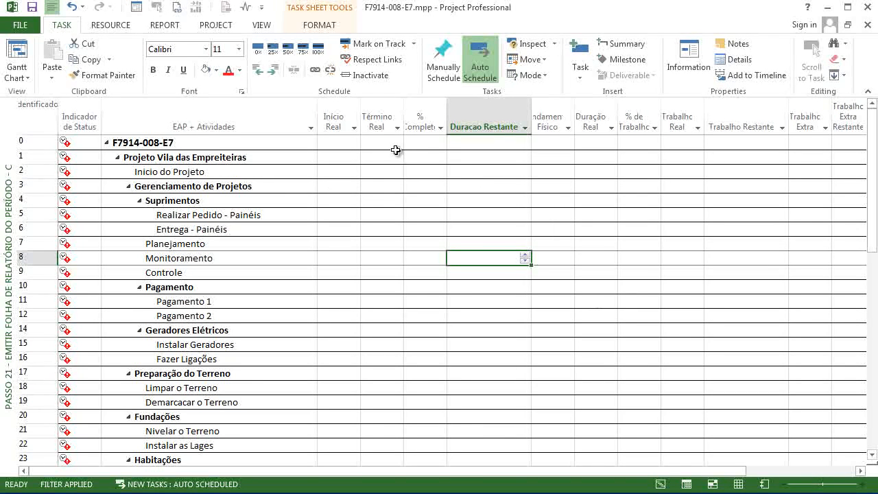
{"action": "left_click_drag", "start_coordinate": [445, 110], "coordinate": [457, 110]}
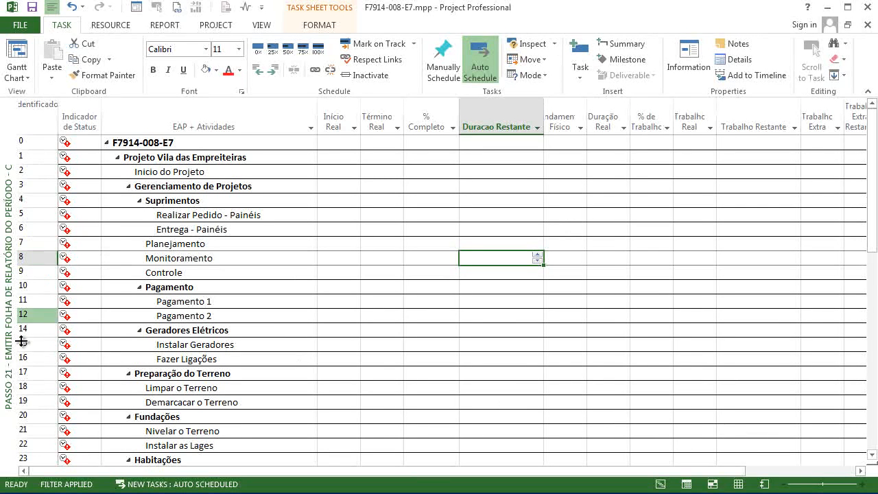
- Compare the view "Passo 21 - Emitir Folha de Relatório do Período - S" with the - C view, reviewing its columns through the cost fields
{"action": "right_click", "coordinate": [10, 152]}
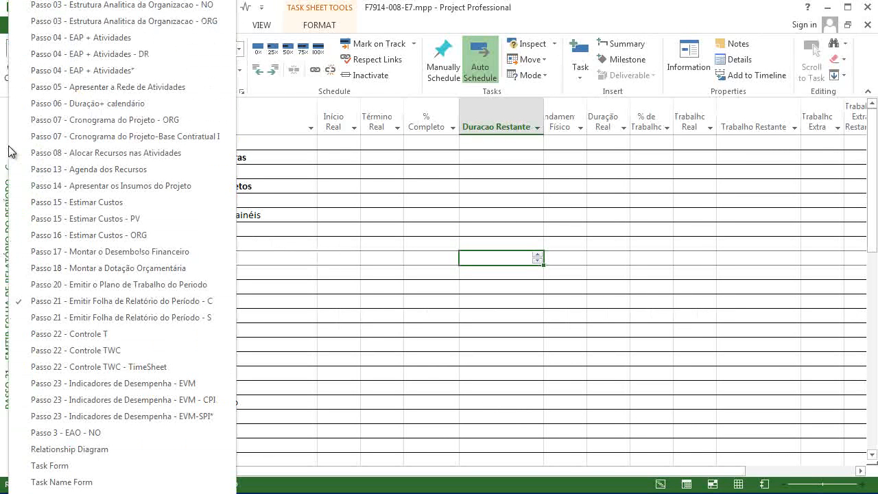
{"action": "left_click", "coordinate": [192, 319]}
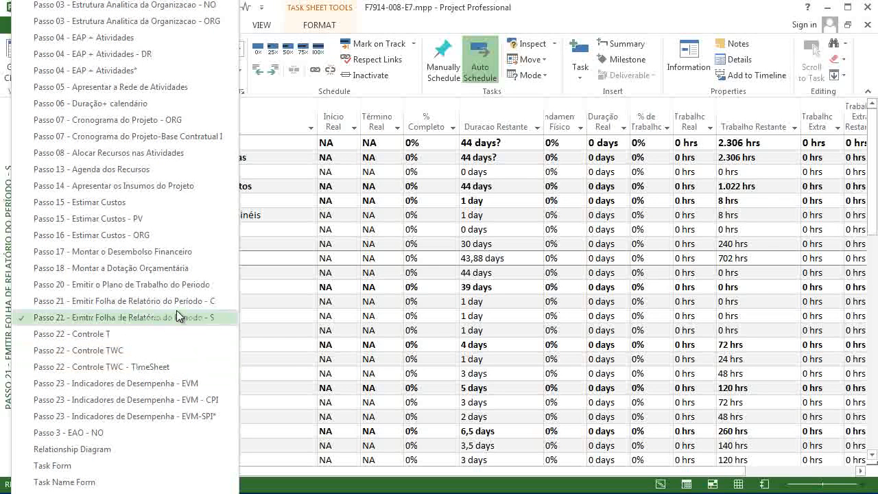
{"action": "left_click", "coordinate": [514, 260]}
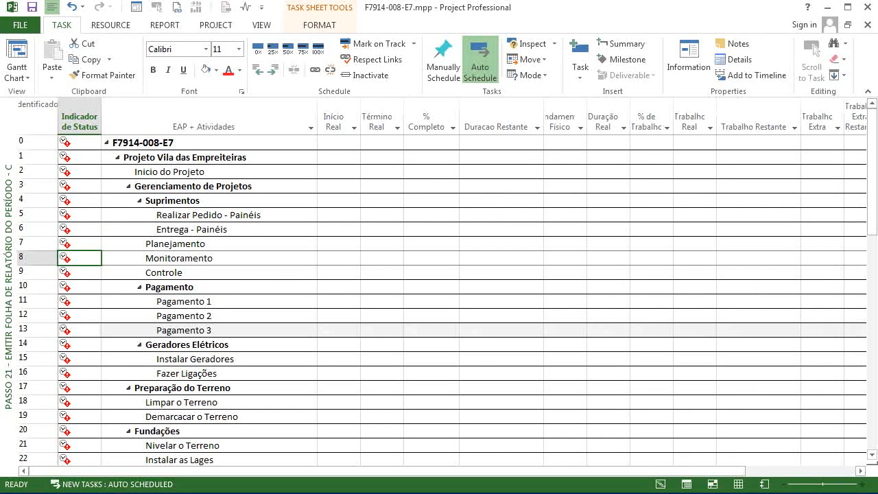
{"action": "left_click_drag", "start_coordinate": [720, 471], "coordinate": [850, 460]}
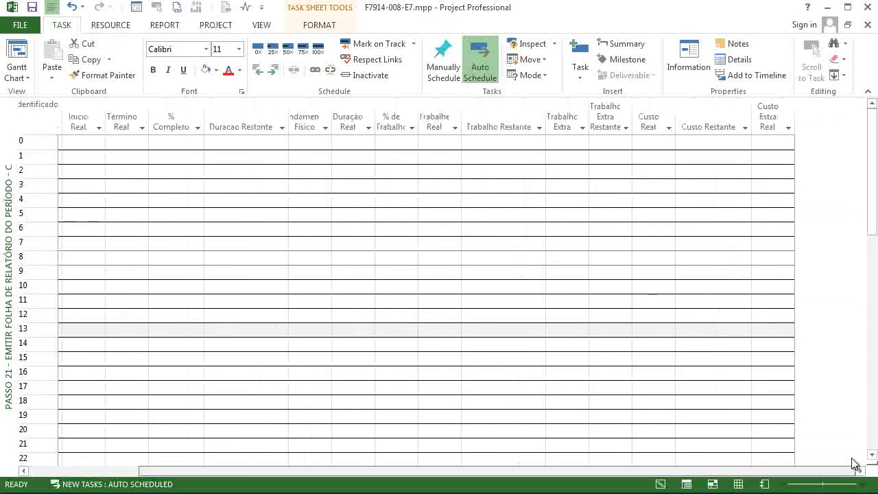
{"action": "left_click_drag", "start_coordinate": [758, 471], "coordinate": [626, 471]}
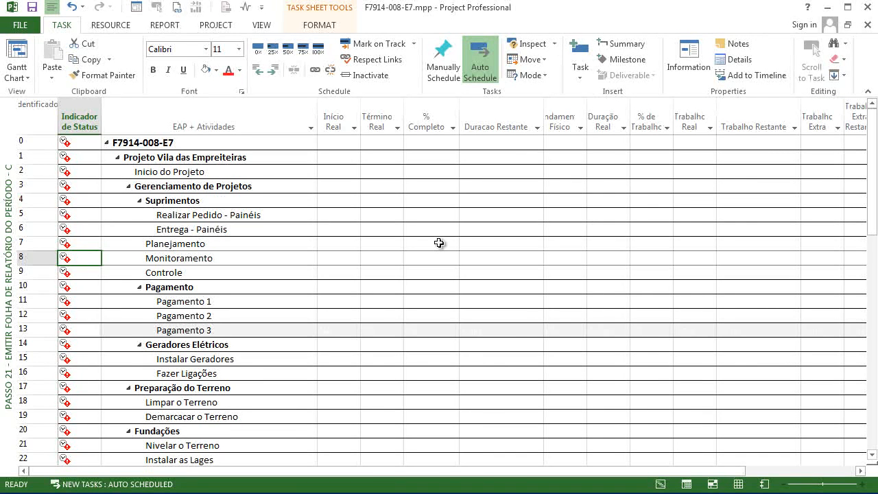
{"action": "left_click_drag", "start_coordinate": [380, 229], "coordinate": [621, 360]}
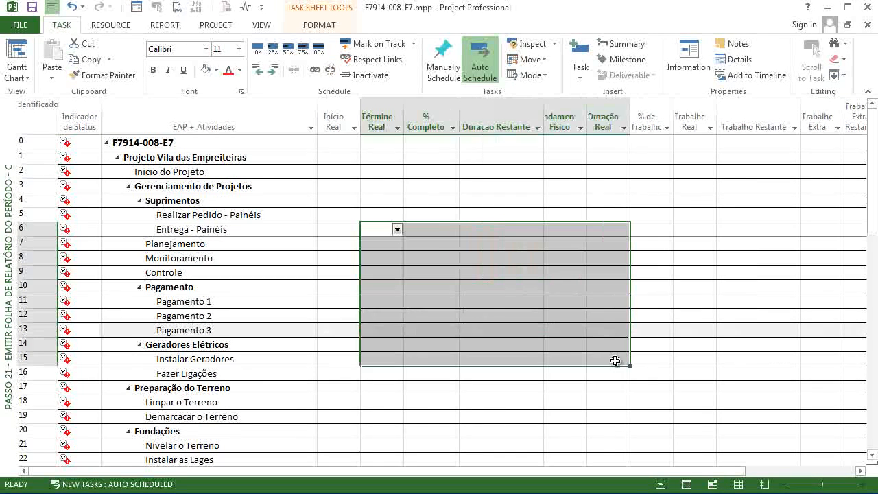
- Switch to the view "Passo 21 - Emitir Folha de Relatório do Período - S" and set the font color of its value columns to white
{"action": "right_click", "coordinate": [8, 154]}
{"action": "left_click", "coordinate": [63, 318]}
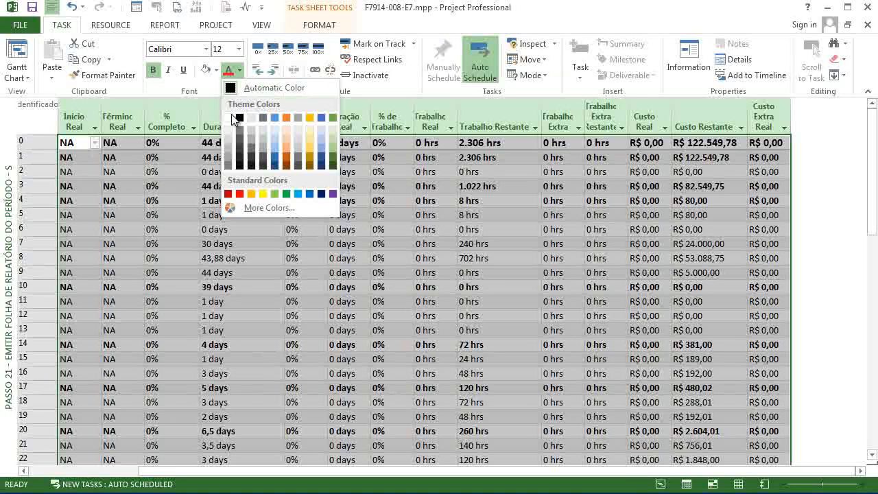
{"action": "left_click", "coordinate": [229, 120]}
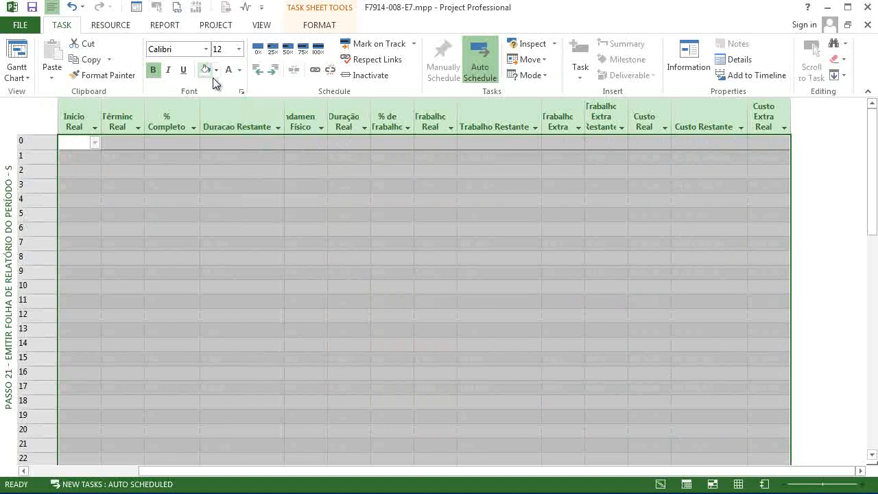
{"action": "left_click", "coordinate": [391, 271]}
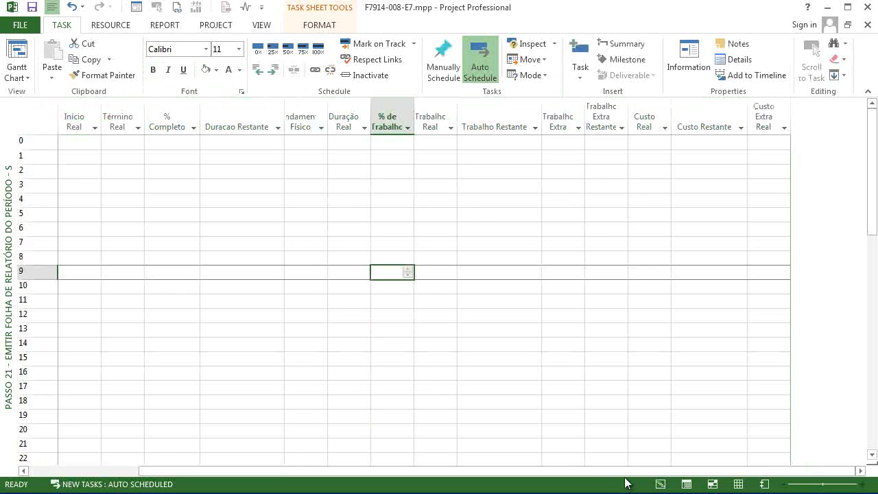
{"action": "left_click_drag", "start_coordinate": [625, 472], "coordinate": [467, 472]}
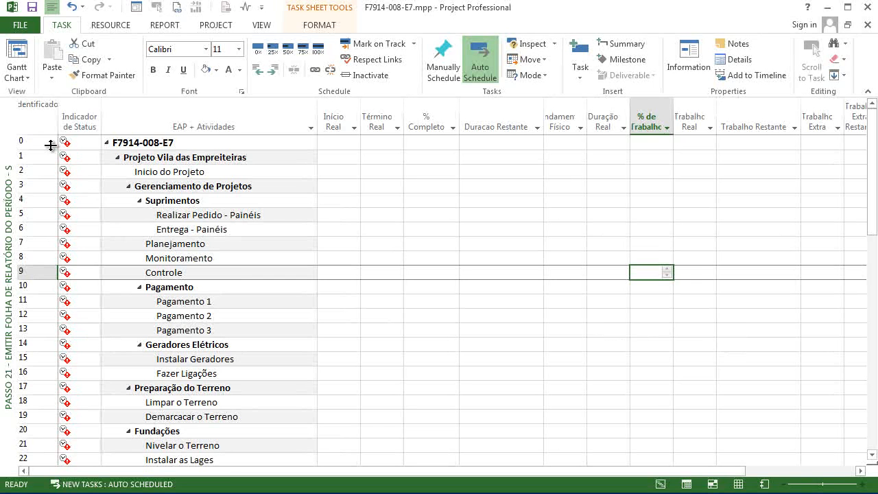
- Review the scheduling and calculation settings for F7914-008-E7.mpp in Project Options, leaving them as they are
{"action": "right_click", "coordinate": [10, 120]}
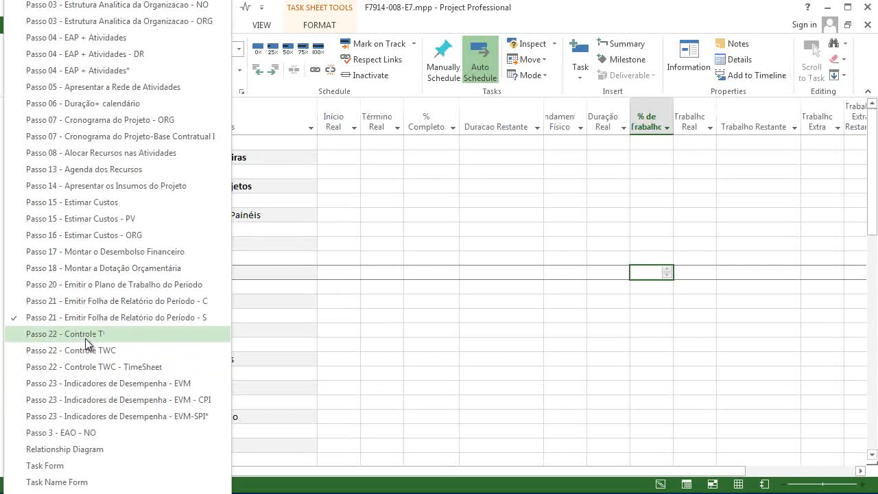
{"action": "left_click", "coordinate": [304, 300]}
{"action": "left_click", "coordinate": [22, 20]}
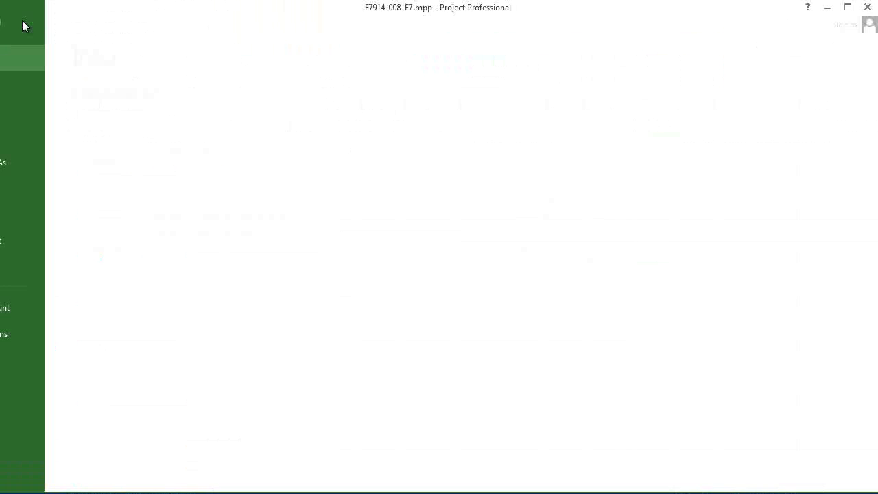
{"action": "left_click", "coordinate": [32, 335]}
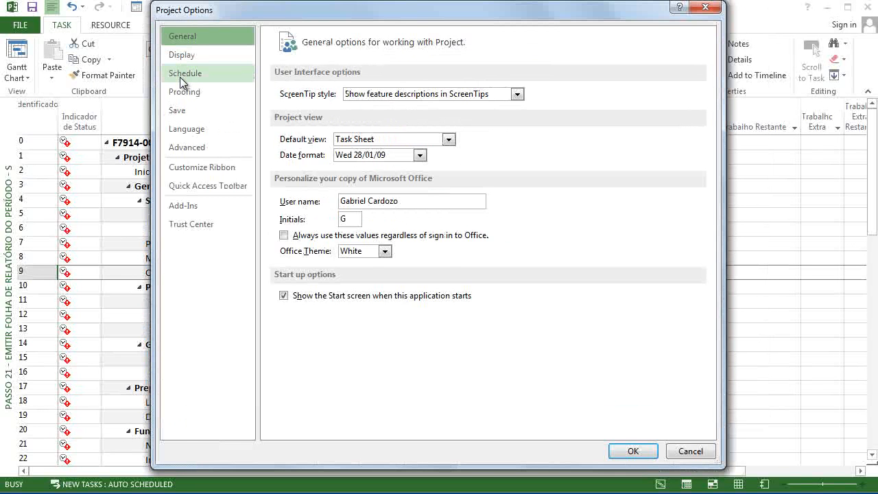
{"action": "left_click", "coordinate": [183, 77]}
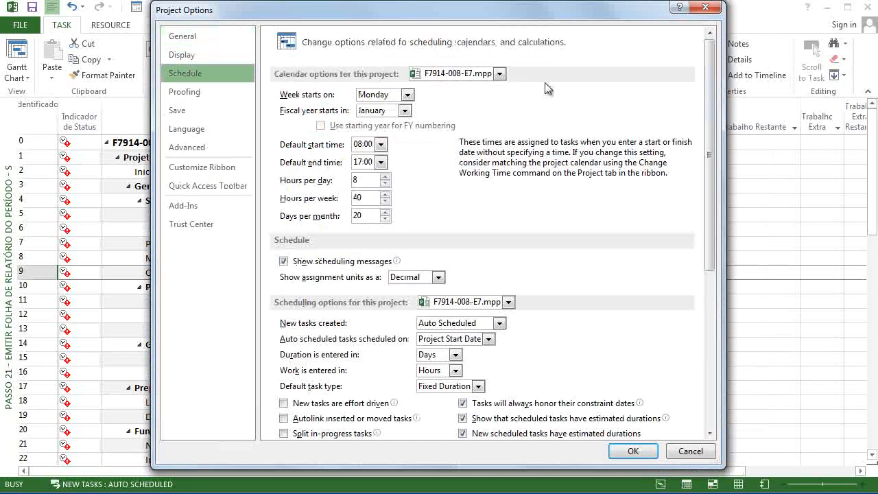
{"action": "scroll", "coordinate": [546, 87], "scroll_direction": "down", "scroll_amount": 6}
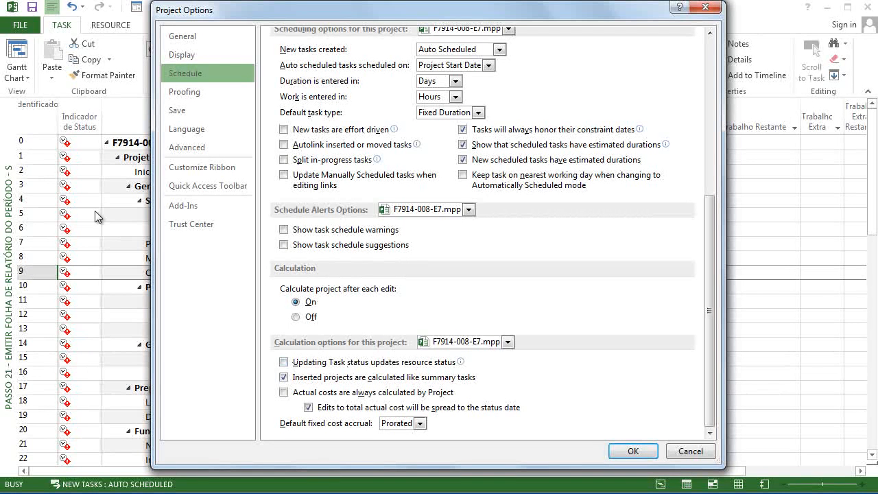
{"action": "left_click", "coordinate": [633, 452]}
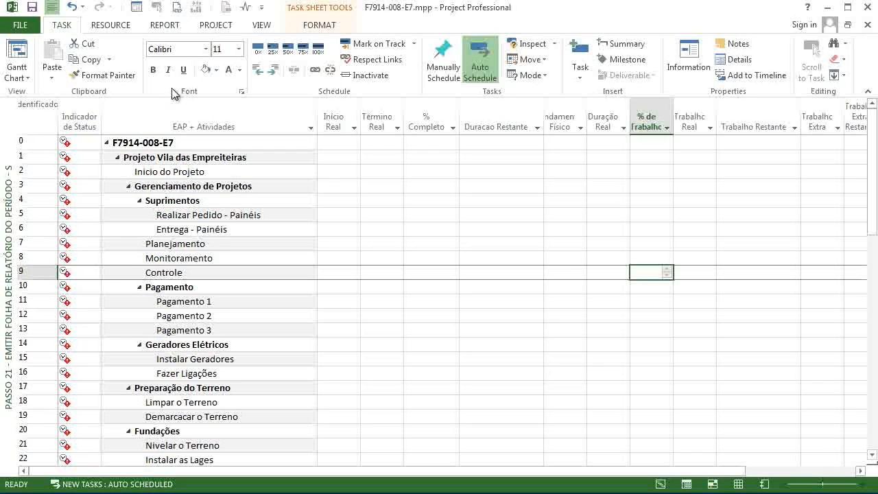
- Switch to the view "Passo 22 - Controle T" and look over the other Passo 22 entries in the view list
{"action": "right_click", "coordinate": [10, 109]}
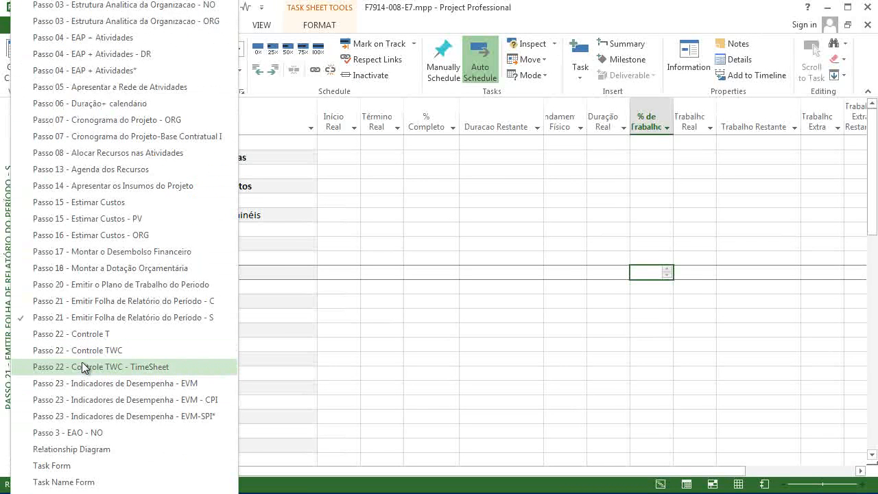
{"action": "left_click", "coordinate": [473, 328]}
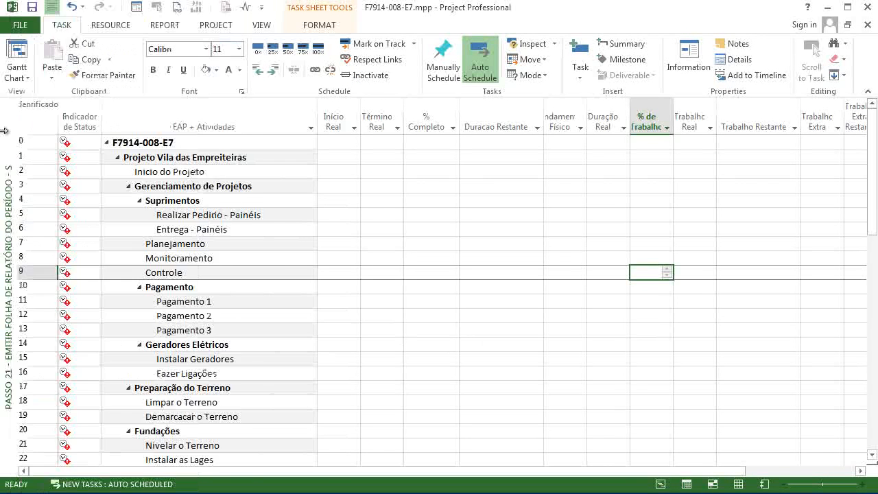
{"action": "right_click", "coordinate": [5, 118]}
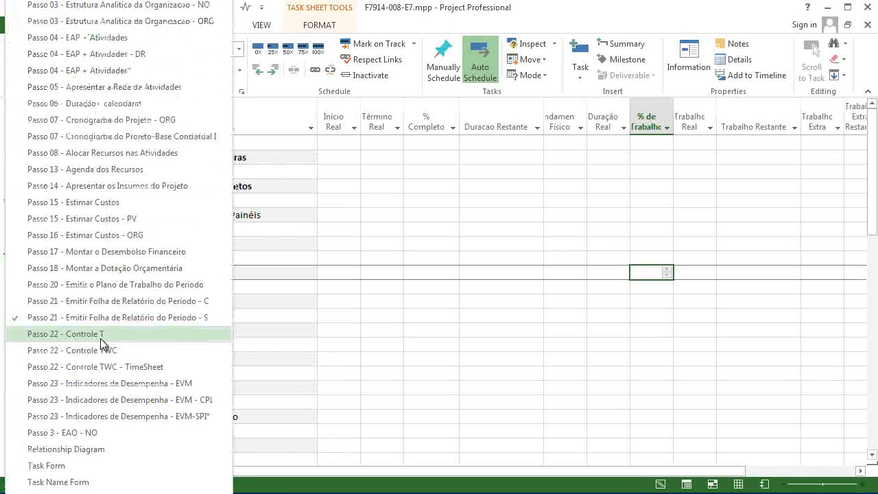
{"action": "left_click", "coordinate": [100, 334]}
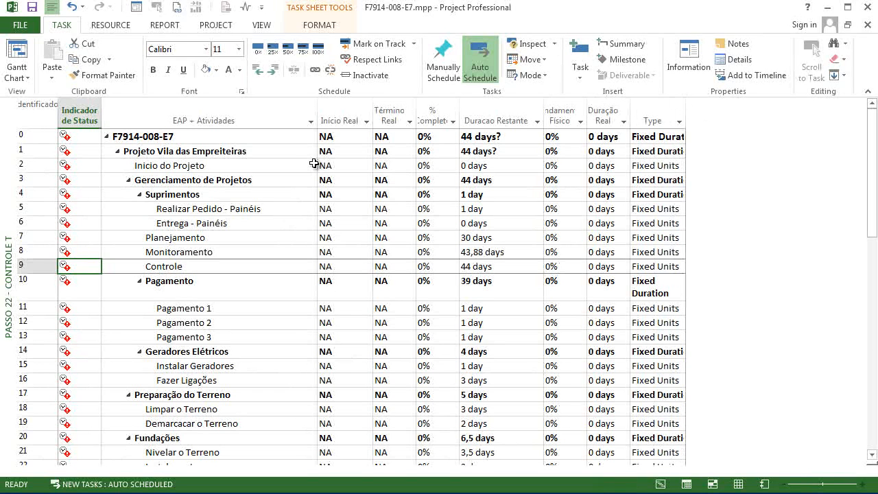
{"action": "right_click", "coordinate": [9, 152]}
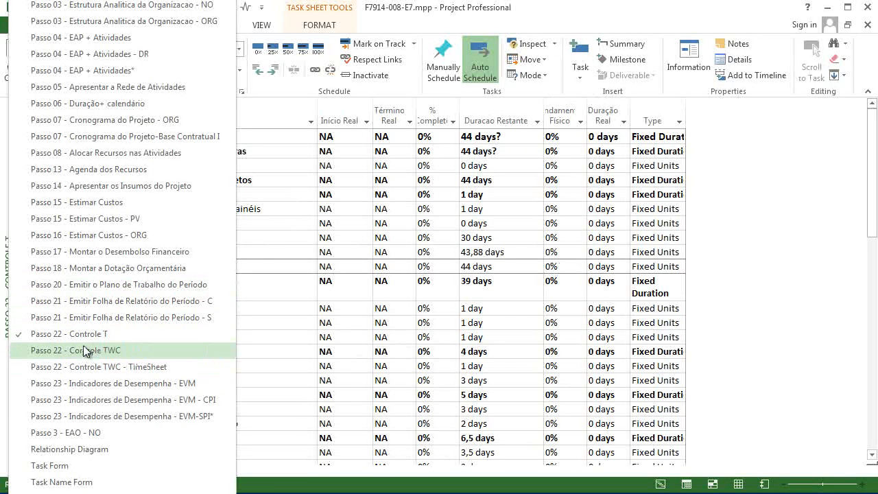
{"action": "left_click", "coordinate": [321, 133]}
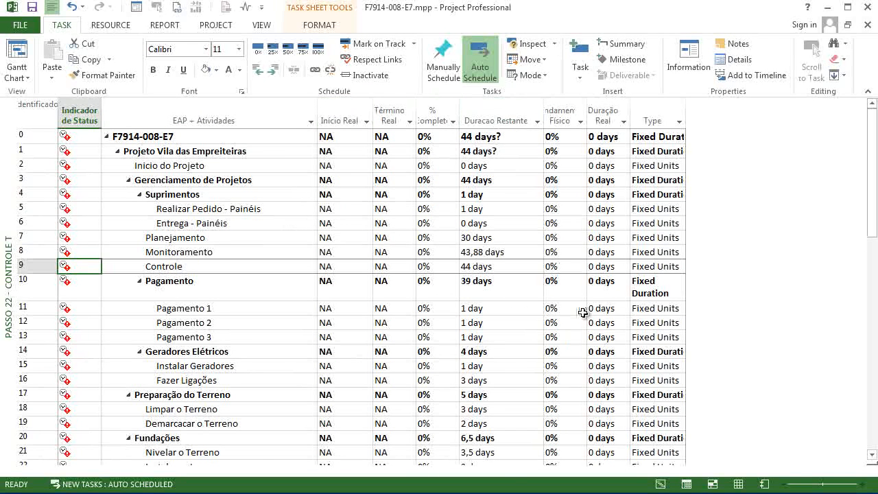
- Widen the Andamento Físico and % Completo columns to fit their headings in the Passo 22 - Controle T view
{"action": "double_click", "coordinate": [588, 113]}
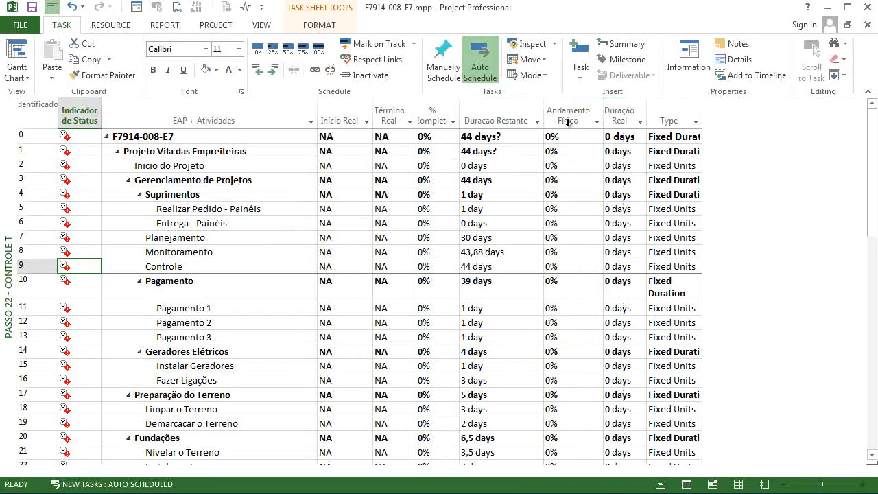
{"action": "double_click", "coordinate": [459, 114]}
{"action": "left_click", "coordinate": [435, 112]}
{"action": "left_click", "coordinate": [581, 111]}
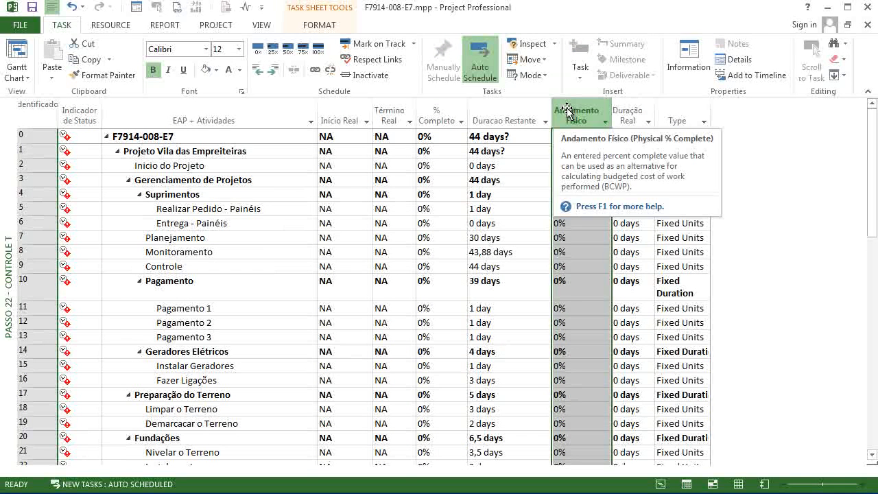
{"action": "left_click", "coordinate": [577, 267]}
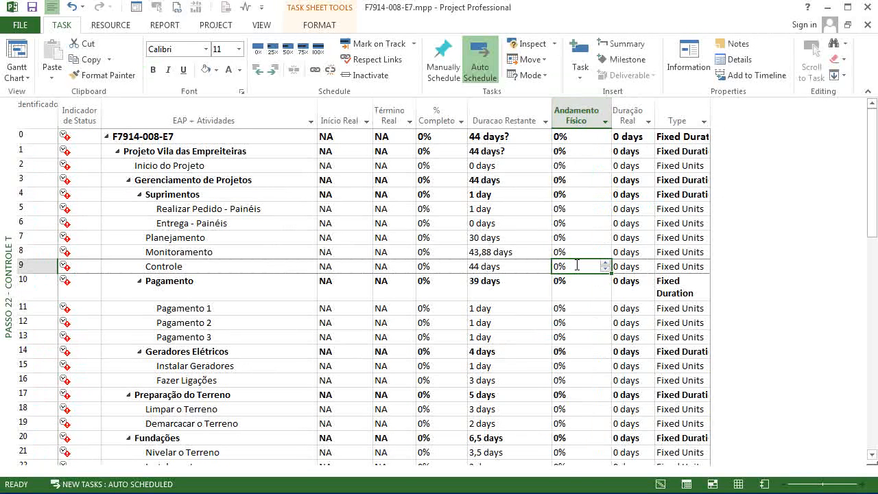
- Examine the choices for the default task Earned Value method in the advanced Project Options for F7914-008-E7.mpp
{"action": "left_click", "coordinate": [20, 25]}
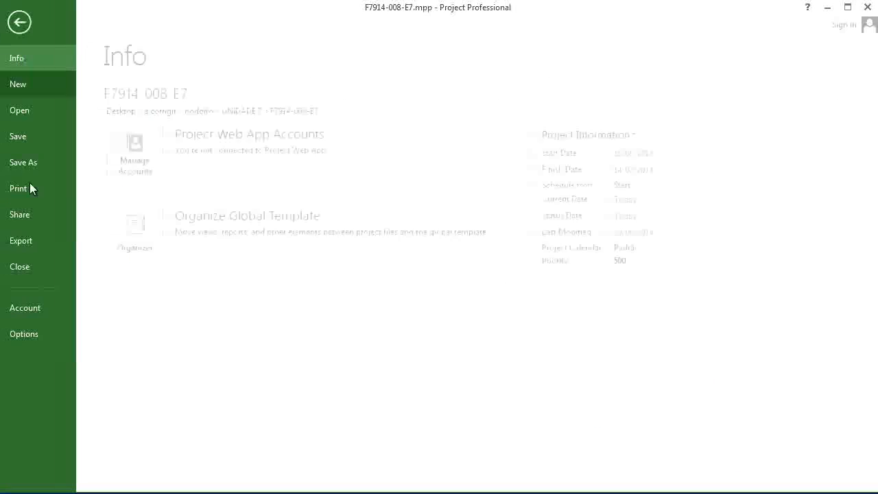
{"action": "left_click", "coordinate": [21, 308]}
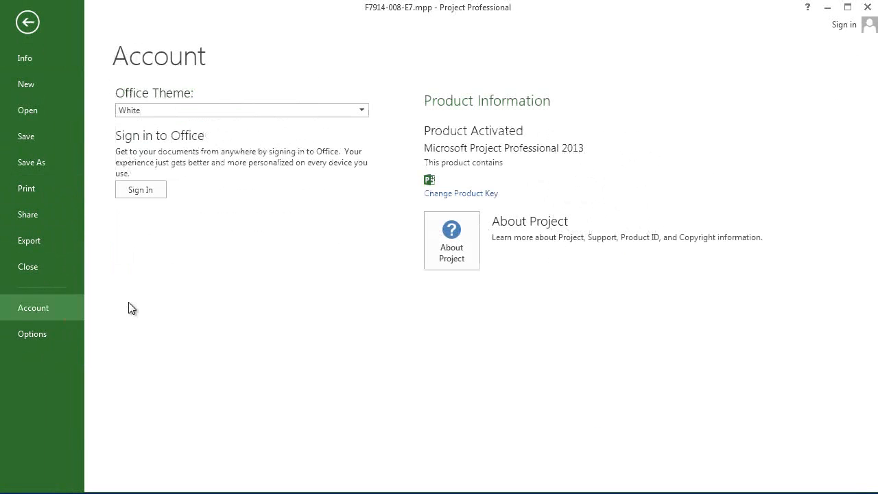
{"action": "left_click", "coordinate": [48, 335]}
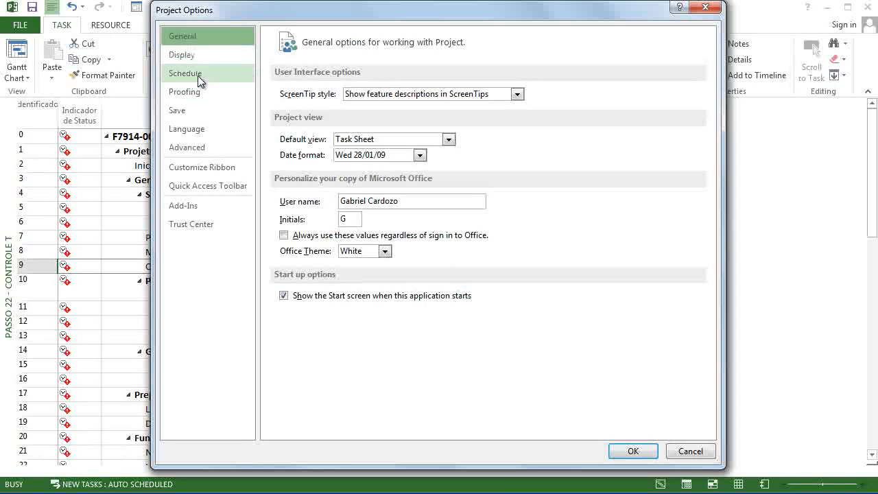
{"action": "left_click", "coordinate": [187, 149]}
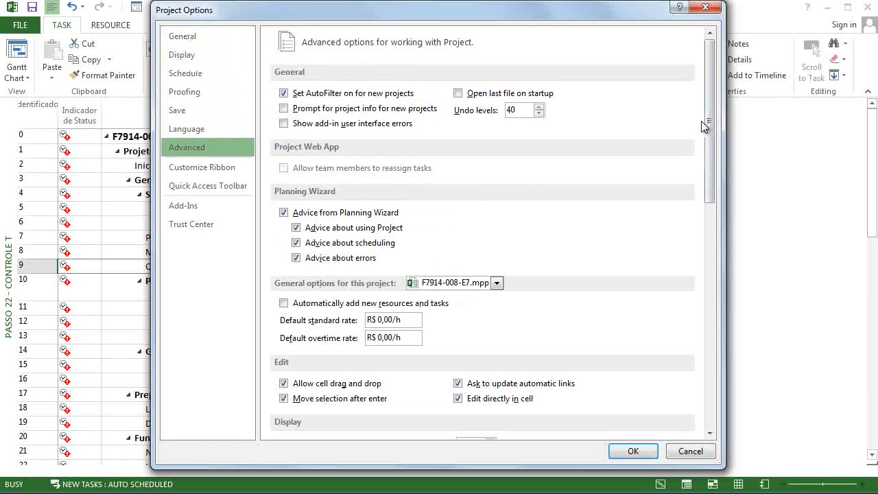
{"action": "left_click_drag", "start_coordinate": [706, 116], "coordinate": [709, 274]}
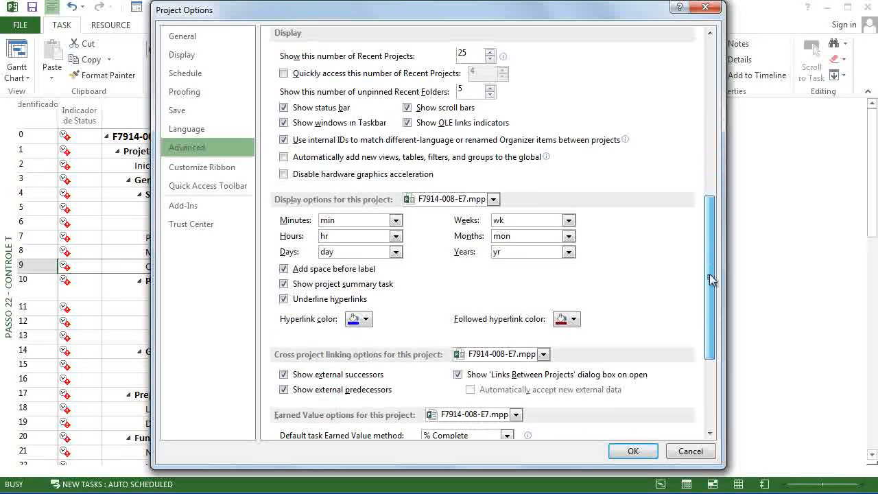
{"action": "scroll", "coordinate": [267, 325], "scroll_direction": "down", "scroll_amount": 5}
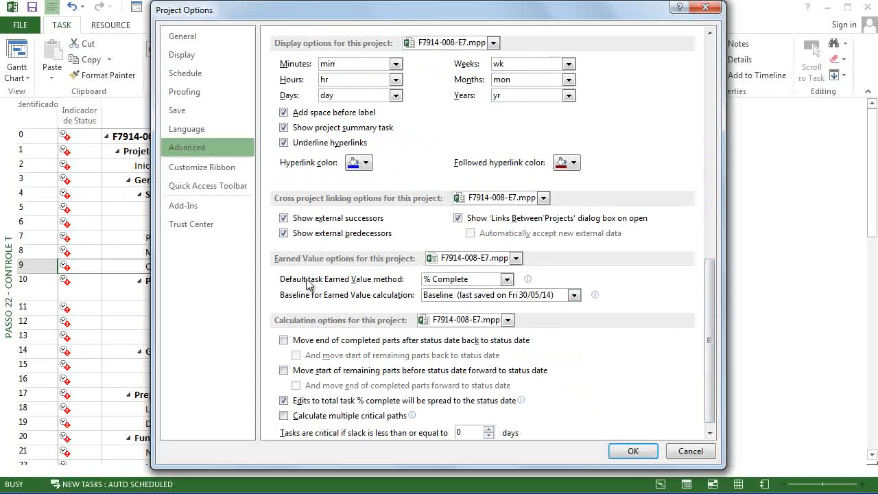
{"action": "left_click", "coordinate": [434, 280]}
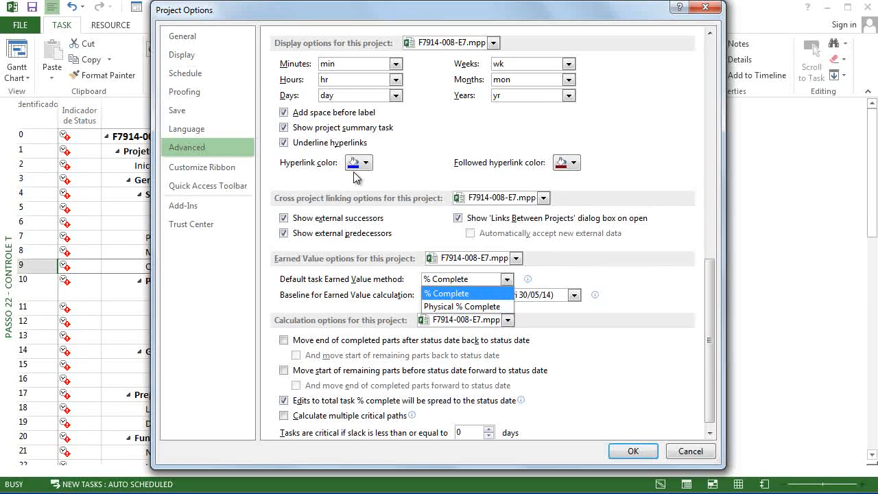
{"action": "left_click", "coordinate": [474, 317]}
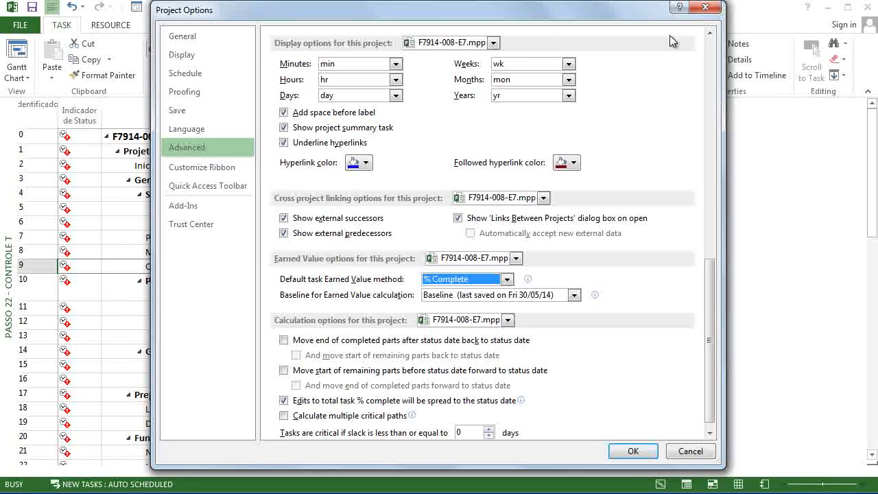
{"action": "left_click", "coordinate": [702, 8]}
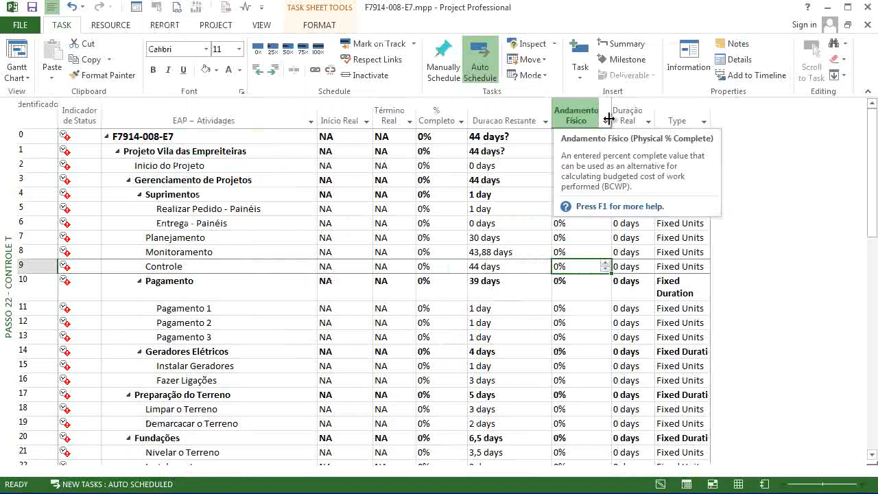
- Switch to the view "Passo 22 - Controle TWC" and select its whole table
{"action": "right_click", "coordinate": [14, 134]}
{"action": "left_click", "coordinate": [113, 351]}
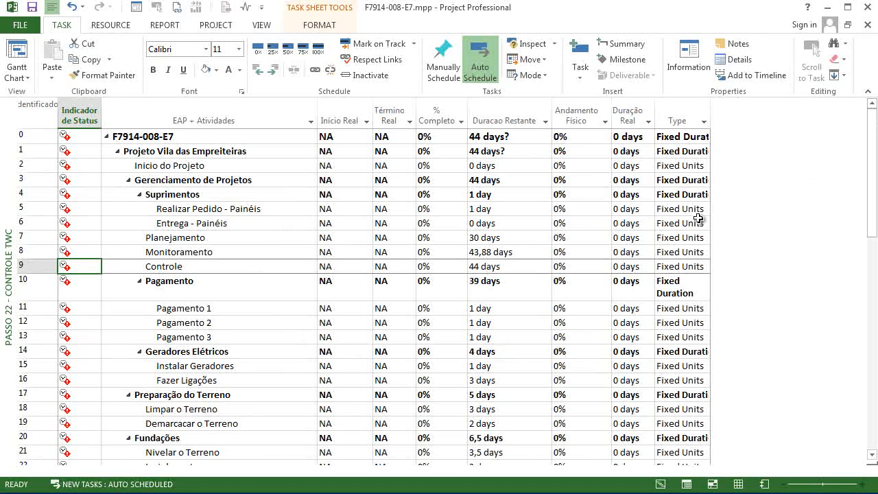
{"action": "right_click", "coordinate": [34, 113]}
{"action": "left_click", "coordinate": [85, 290]}
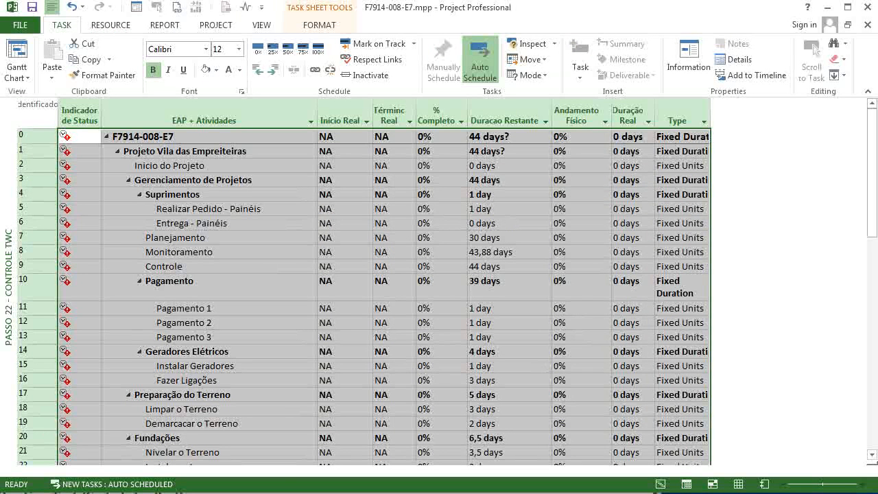
- Read the Passo 22 - Controle TWC criteria in the correction document and note 82 in the numeros text file
{"action": "key", "text": "alt+Tab"}
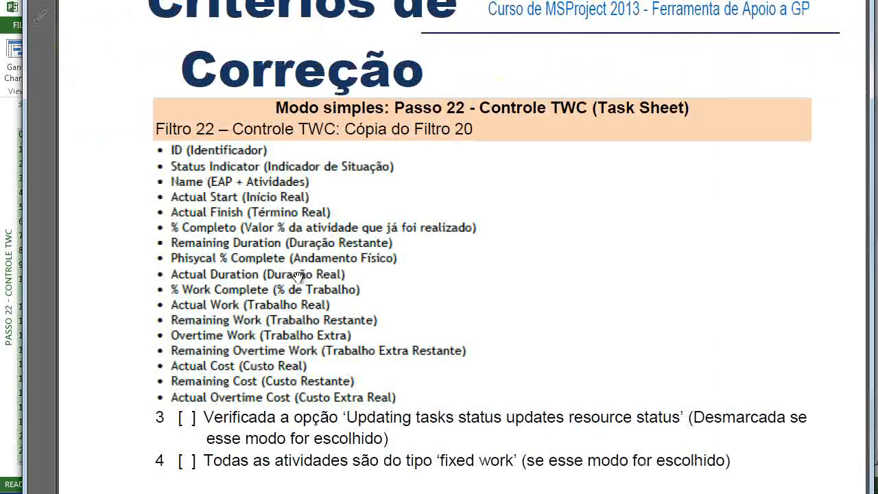
{"action": "scroll", "coordinate": [298, 275], "scroll_direction": "down", "scroll_amount": 2}
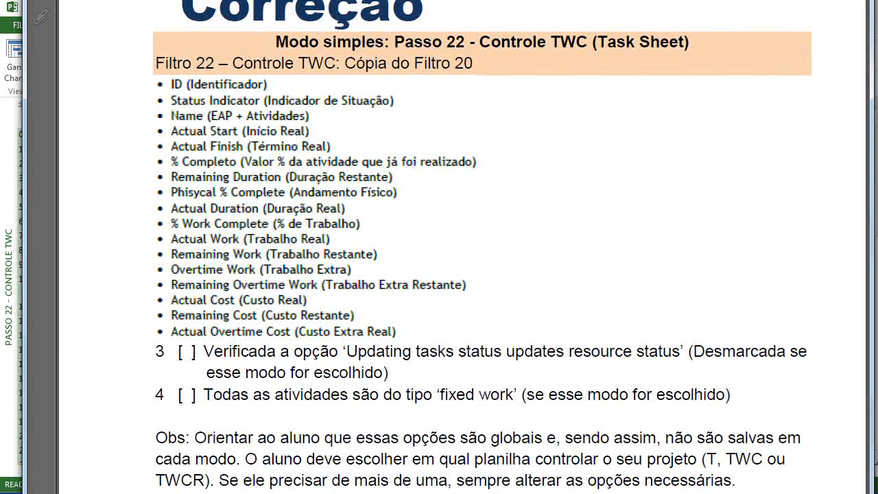
{"action": "key", "text": "alt+Tab"}
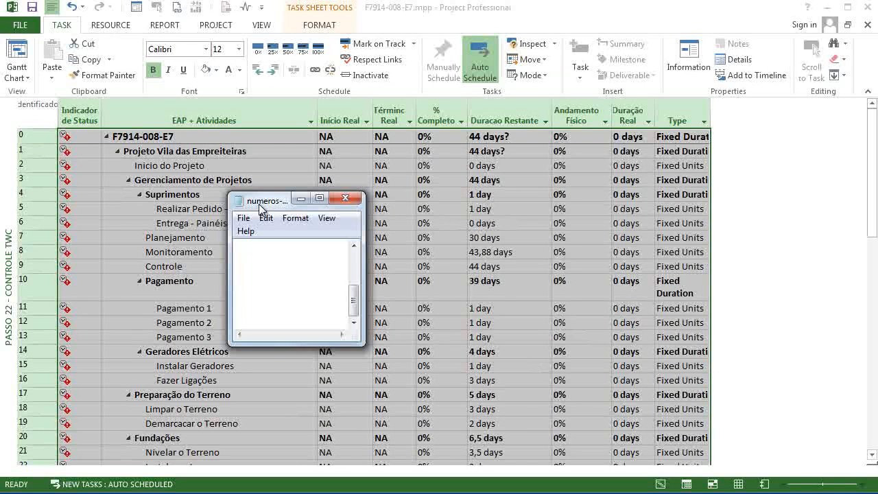
{"action": "type", "text": "82"}
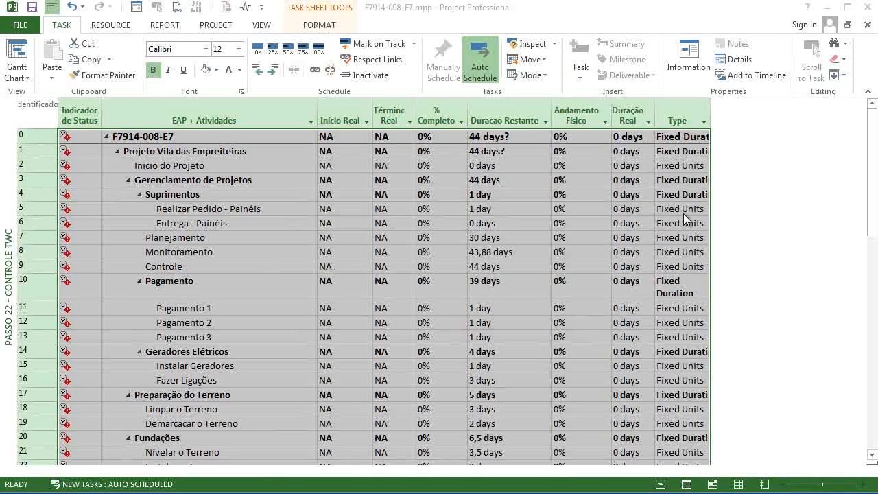
- Look over the tasks in the Controle TWC view, and switch to the view "Passo 22 - Controle TWC - TimeSheet"
{"action": "key", "text": "Page_Down"}
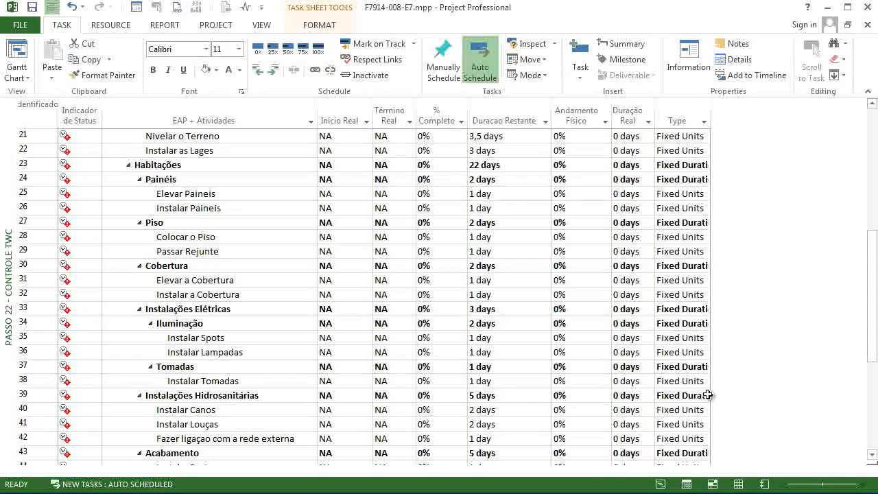
{"action": "key", "text": "Page_Up"}
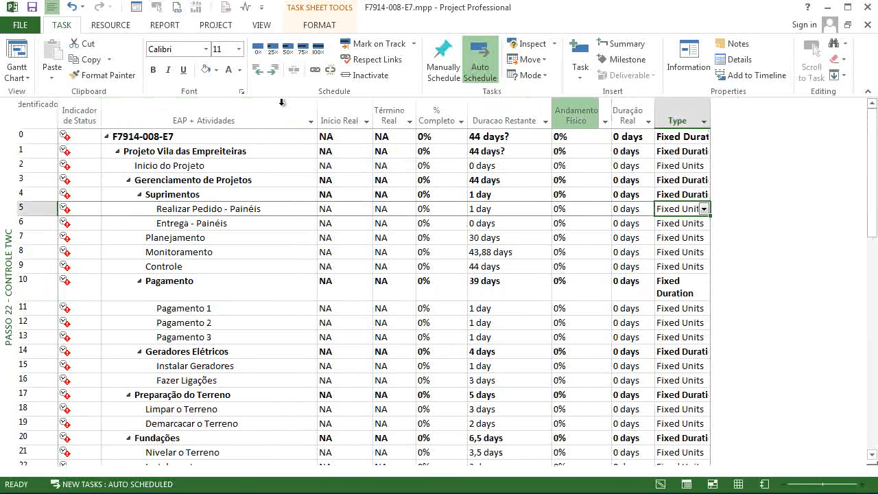
{"action": "right_click", "coordinate": [9, 357]}
{"action": "left_click", "coordinate": [137, 367]}
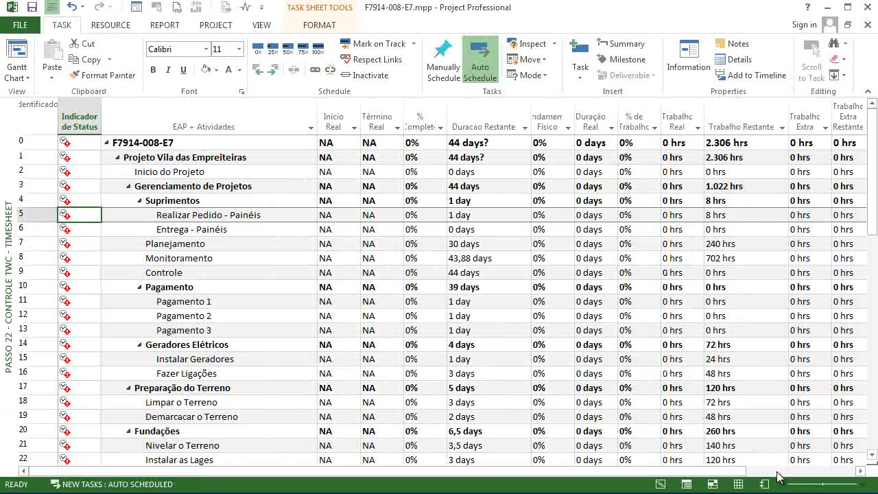
- Switch to the split Passo 23 - Indicadores de Desempenha view and enlarge its upper EVM-SPI* pane
{"action": "right_click", "coordinate": [8, 288]}
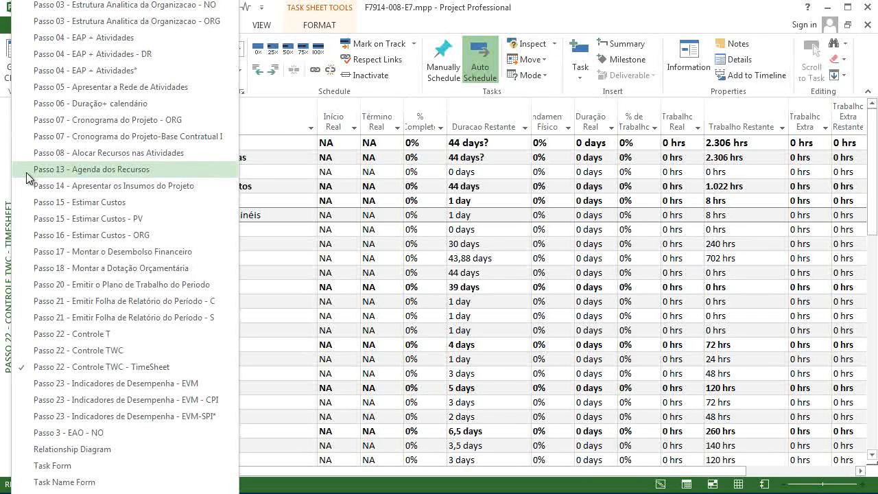
{"action": "left_click", "coordinate": [207, 401]}
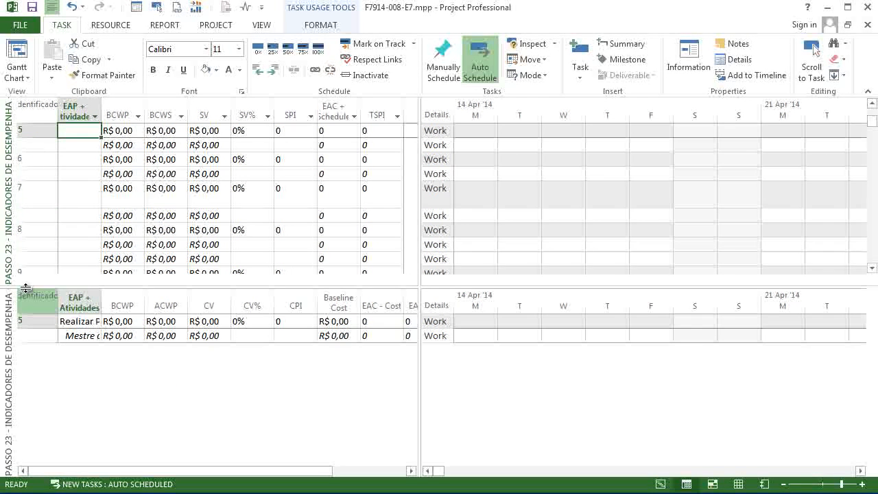
{"action": "left_click_drag", "start_coordinate": [26, 286], "coordinate": [95, 321]}
{"action": "left_click", "coordinate": [209, 215]}
{"action": "scroll", "coordinate": [233, 245], "scroll_direction": "up", "scroll_amount": 2}
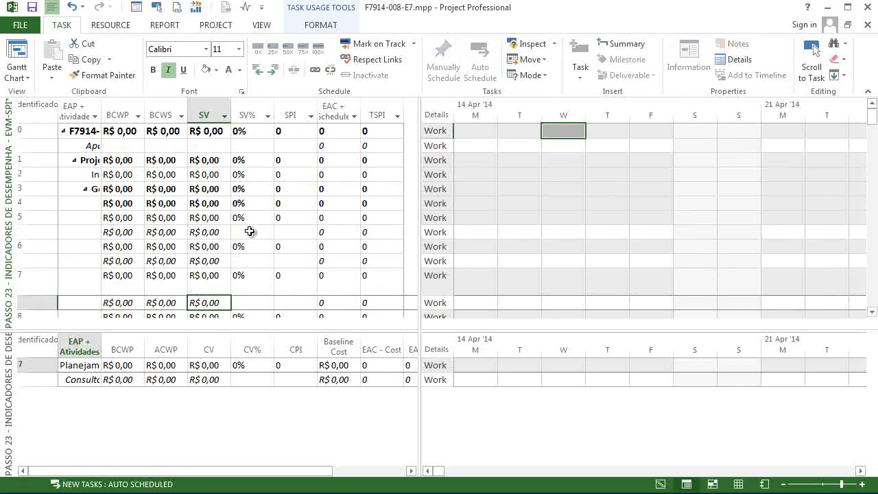
- Widen the upper pane's EAP + Atividades column to show full task names, and enlarge the table area over the timescale
{"action": "key", "text": "Left"}
{"action": "key", "text": "Left"}
{"action": "key", "text": "Left"}
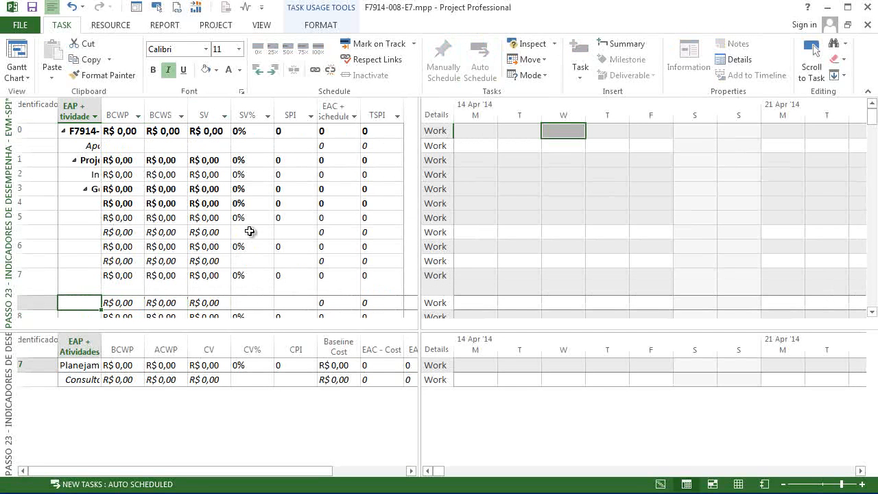
{"action": "left_click_drag", "start_coordinate": [101, 116], "coordinate": [242, 133]}
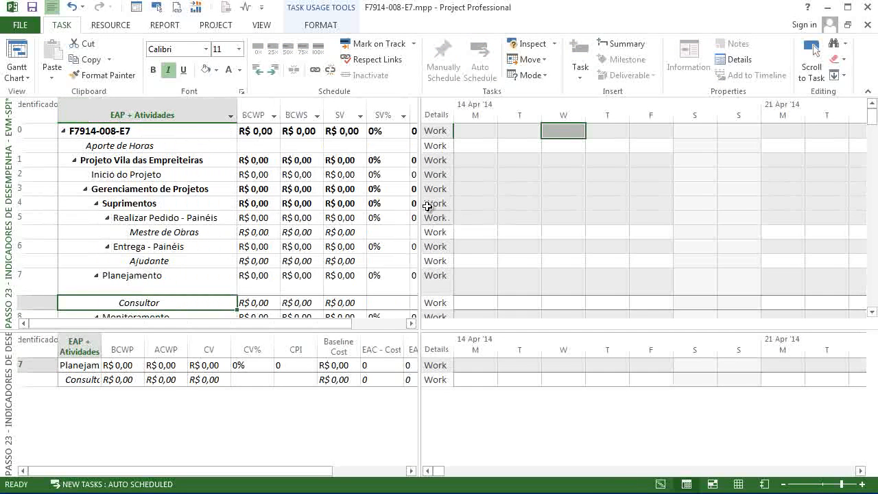
{"action": "left_click_drag", "start_coordinate": [433, 206], "coordinate": [766, 226]}
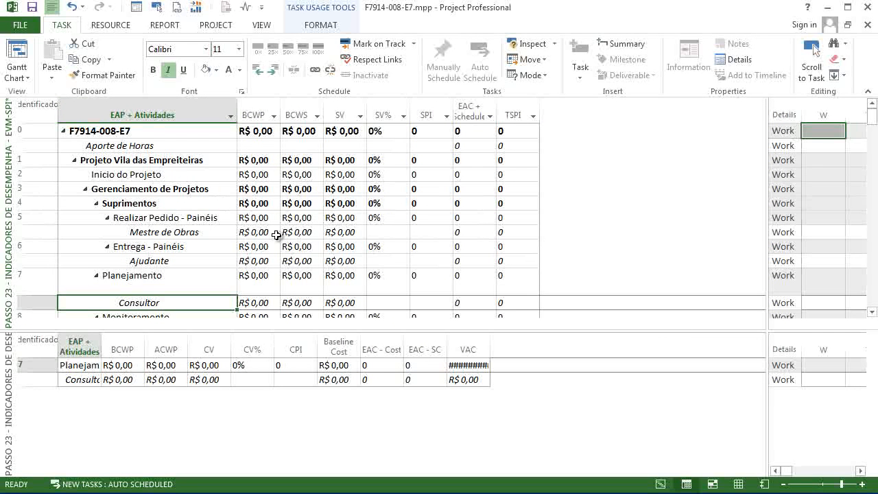
{"action": "left_click_drag", "start_coordinate": [239, 108], "coordinate": [290, 123]}
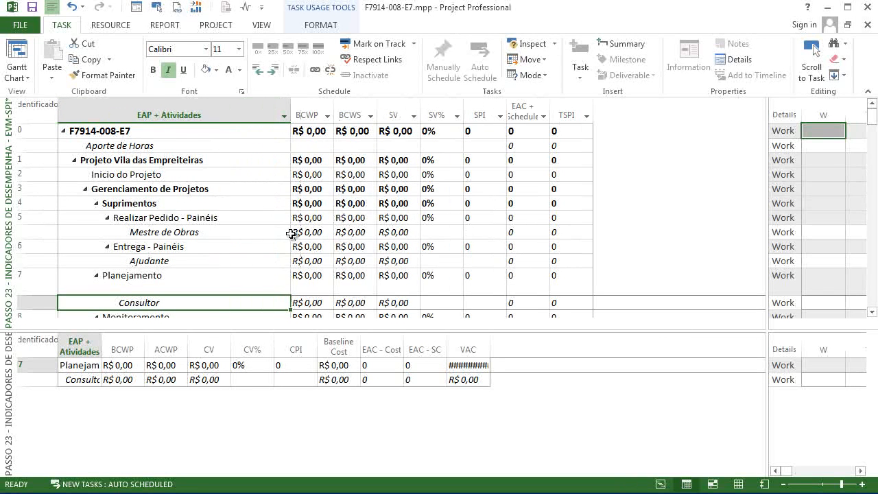
- Set the custom field Number1 behind the TSPI column to be calculated by formula
{"action": "left_click_drag", "start_coordinate": [312, 183], "coordinate": [590, 187]}
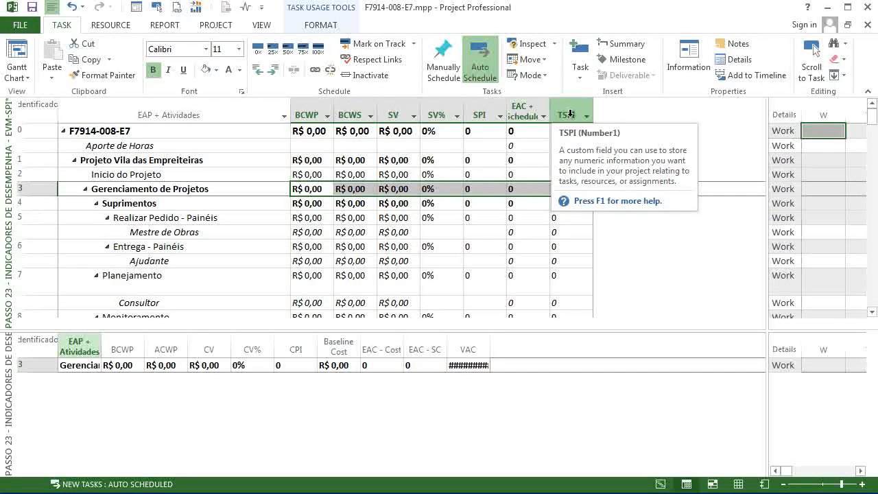
{"action": "double_click", "coordinate": [570, 115]}
{"action": "left_click", "coordinate": [514, 149]}
{"action": "right_click", "coordinate": [561, 109]}
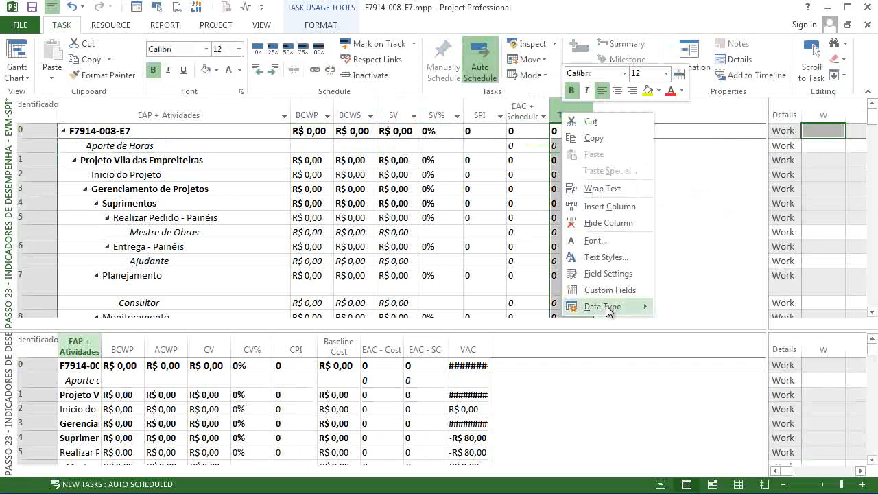
{"action": "left_click", "coordinate": [610, 289]}
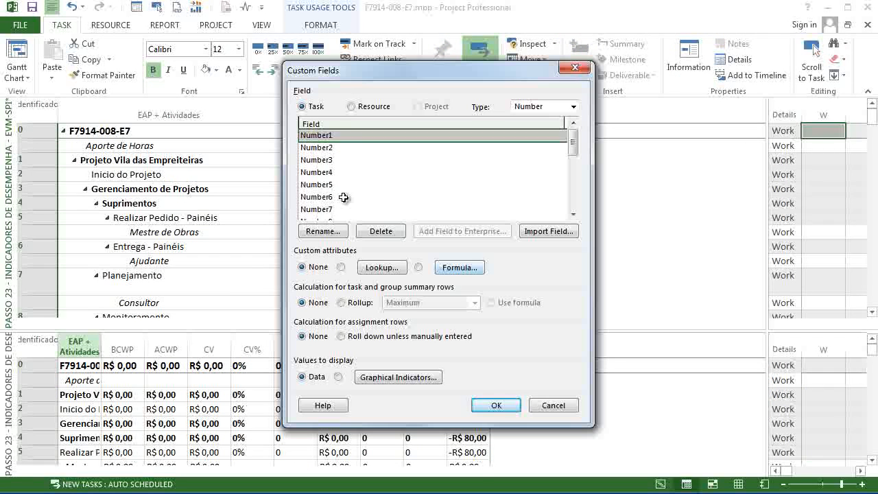
{"action": "left_click", "coordinate": [419, 269]}
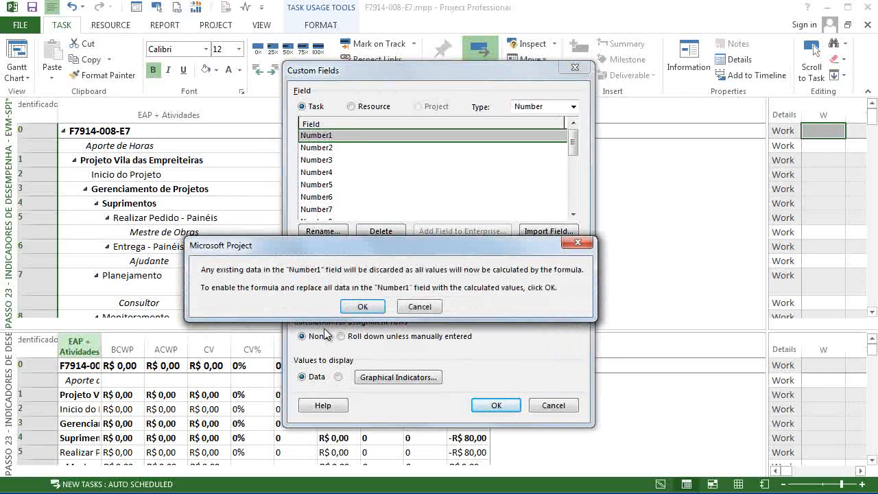
{"action": "left_click", "coordinate": [362, 306]}
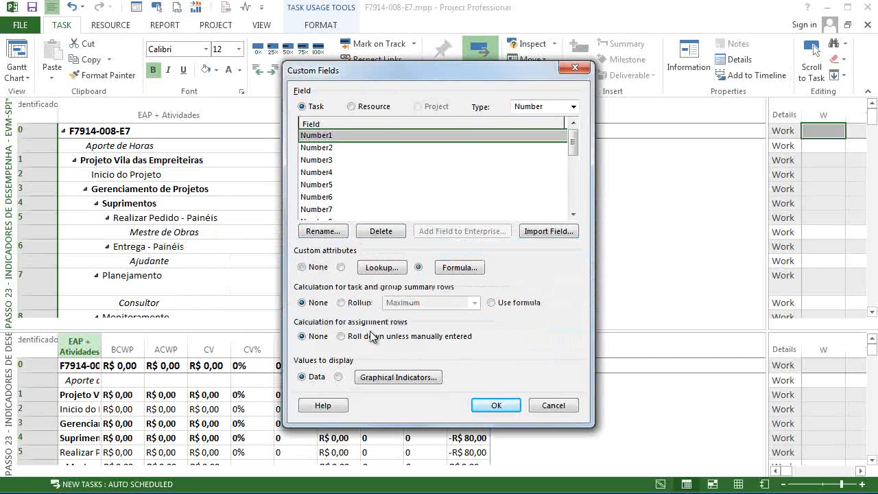
{"action": "key", "text": "Return"}
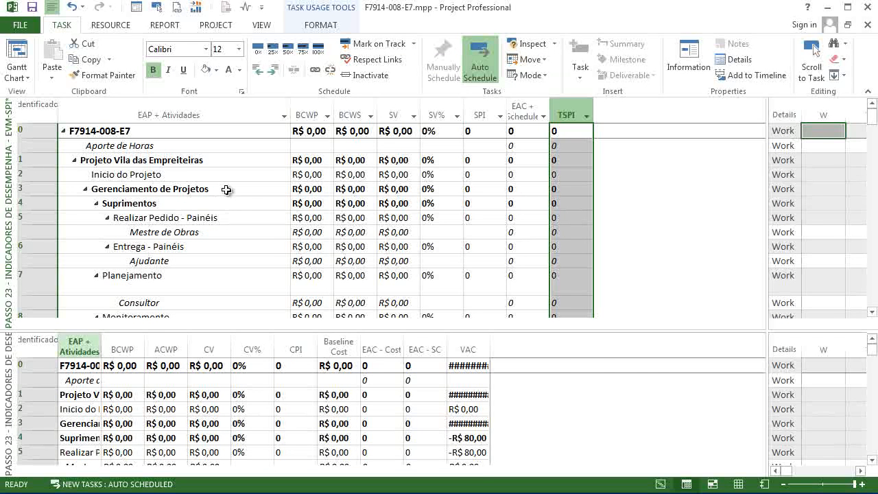
- Widen the VAC column in the lower Passo 23 pane so its cost values fit
{"action": "left_click_drag", "start_coordinate": [491, 360], "coordinate": [533, 352]}
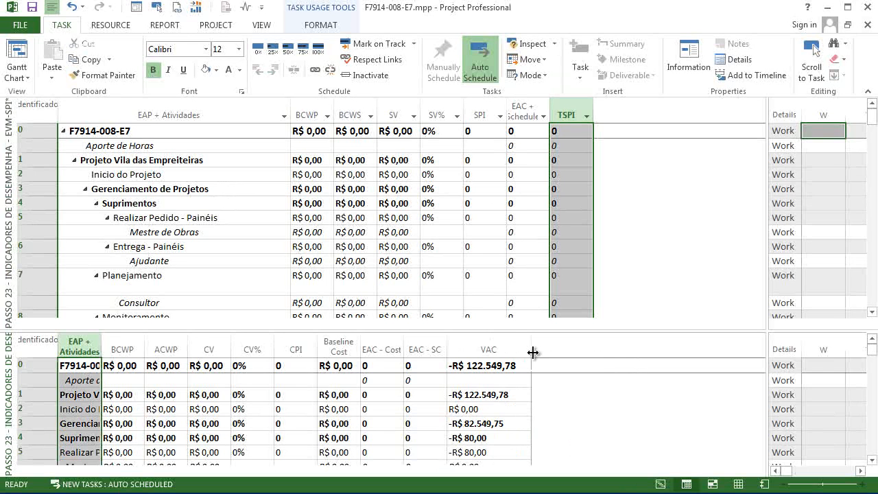
- Enlarge the upper Passo 23 pane and close the F7914-008-E7.mpp project without saving the changes
{"action": "left_click_drag", "start_coordinate": [358, 331], "coordinate": [354, 363]}
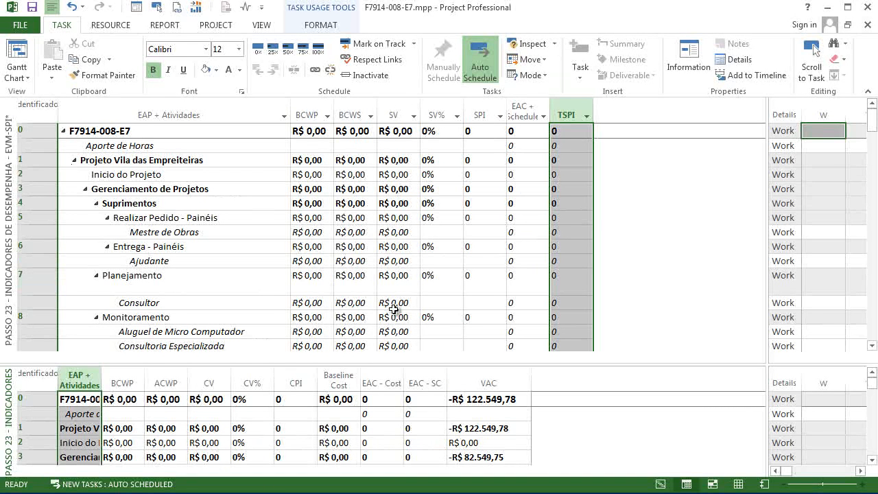
{"action": "left_click", "coordinate": [868, 6]}
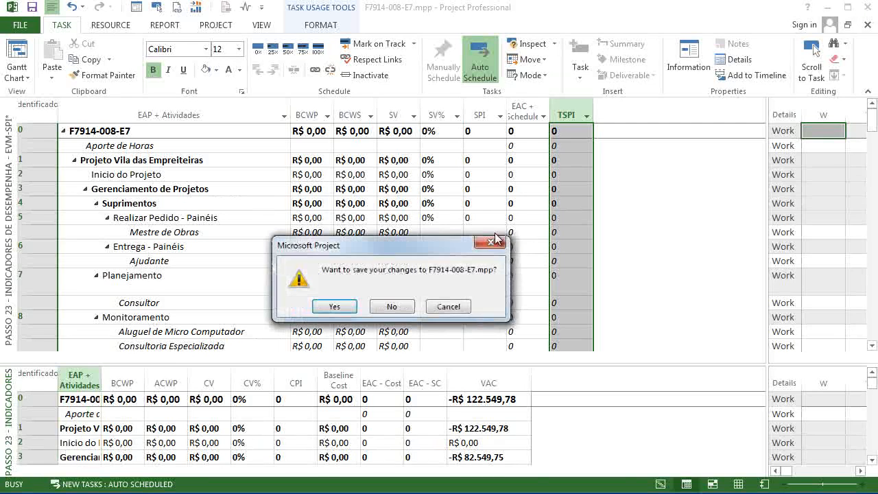
{"action": "left_click", "coordinate": [404, 308]}
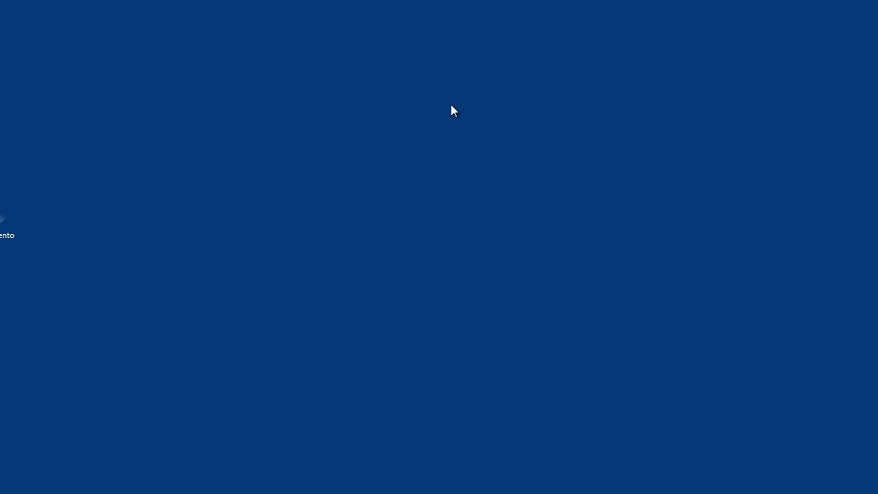
- Switch to Windows Explorer and open Projeto Master.mpp from the inner F7914-008-MIP folder under UNIDADE 7
{"action": "mouse_move", "coordinate": [70, 493]}
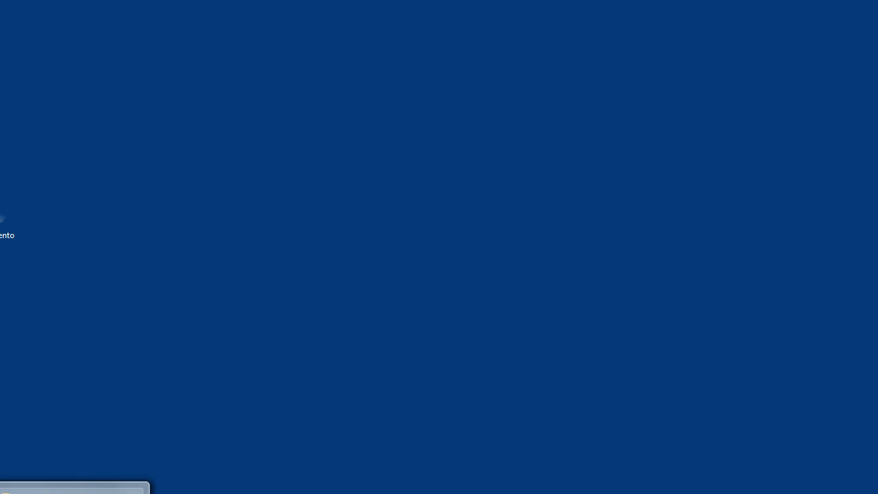
{"action": "left_click", "coordinate": [70, 488]}
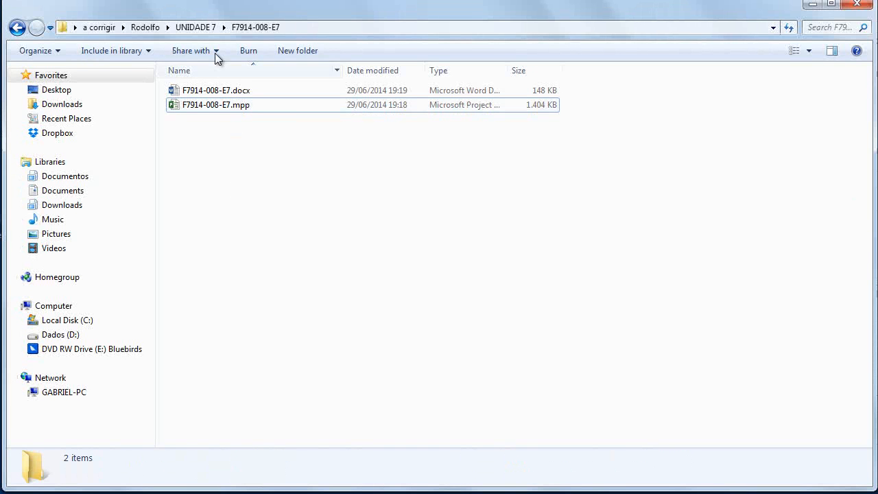
{"action": "left_click", "coordinate": [219, 27]}
{"action": "double_click", "coordinate": [194, 107]}
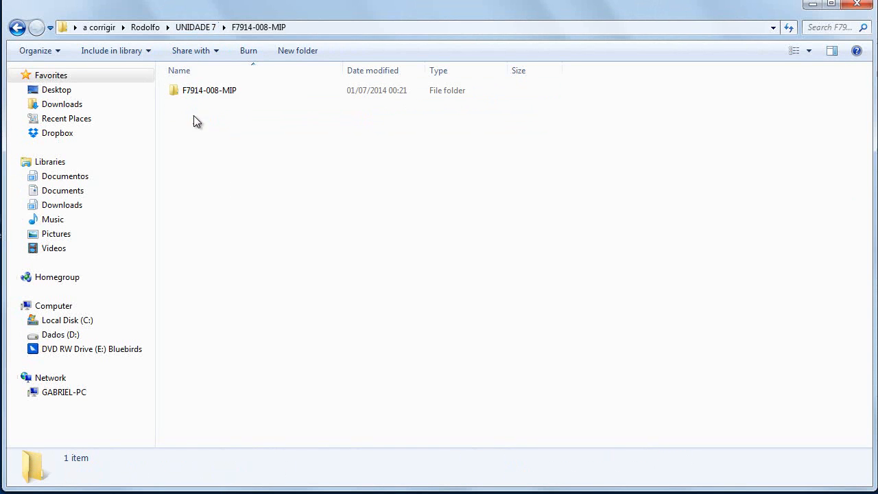
{"action": "double_click", "coordinate": [210, 90]}
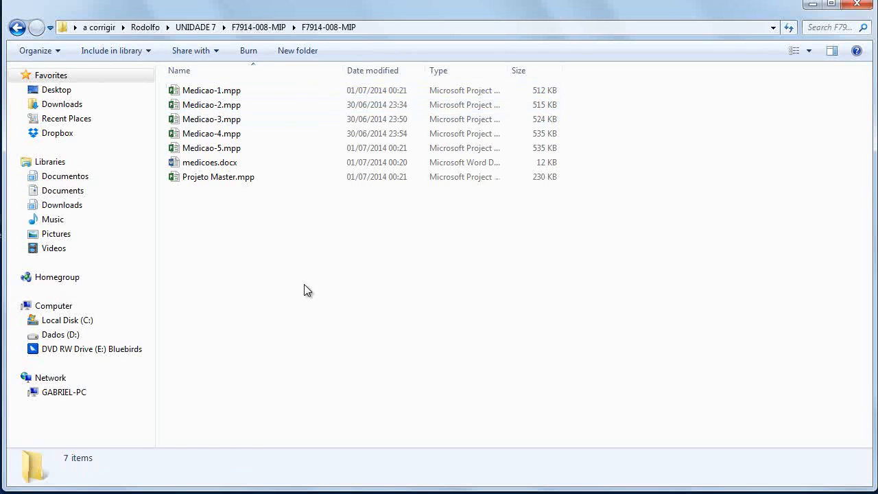
{"action": "double_click", "coordinate": [207, 178]}
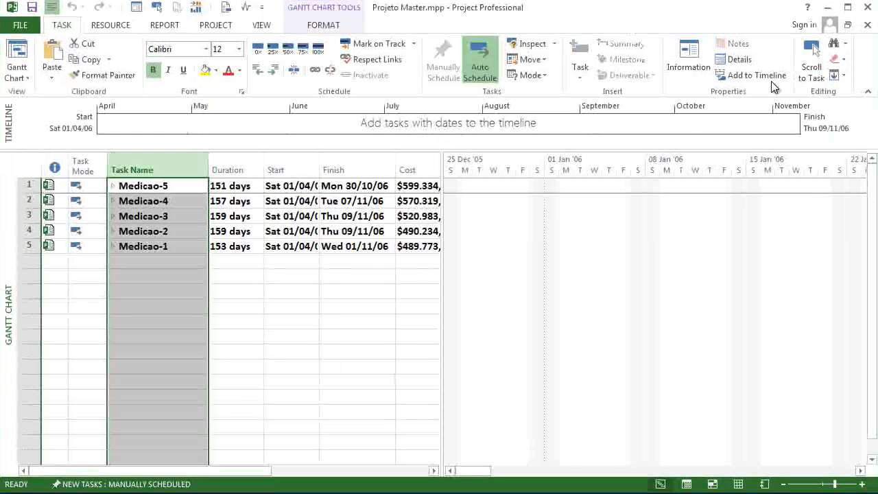
- Read the measurement comments in medicoes.docx, close the document and return to Projeto Master.mpp
{"action": "left_click", "coordinate": [826, 11]}
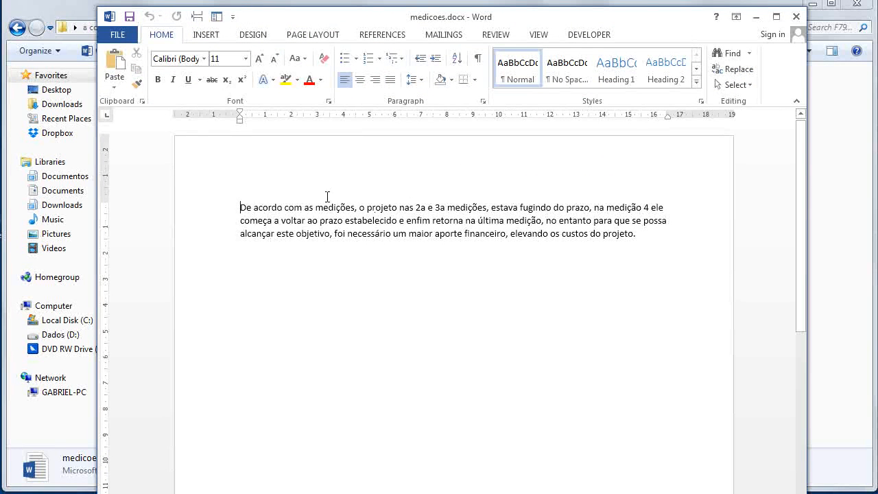
{"action": "left_click", "coordinate": [794, 17]}
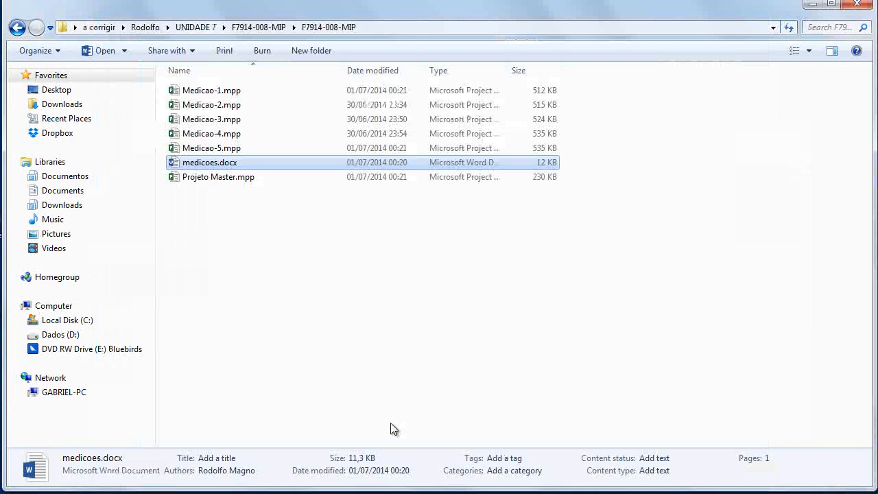
{"action": "left_click", "coordinate": [206, 493]}
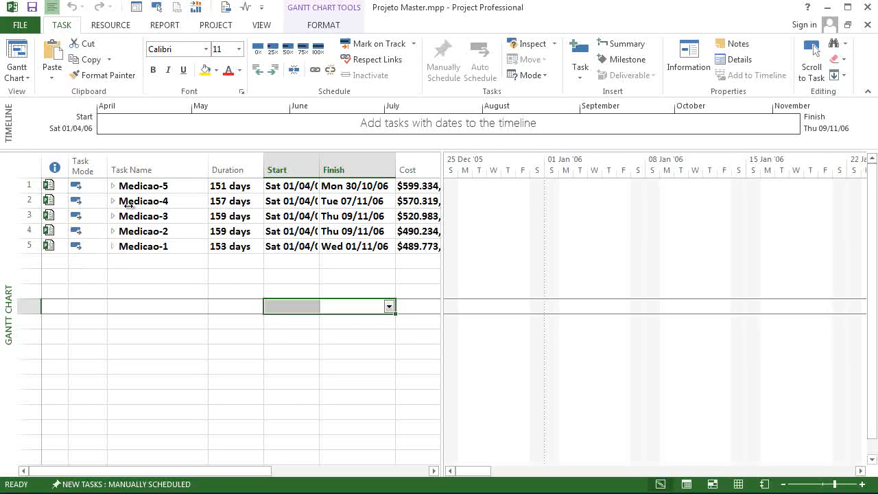
- Hide the timeline, check the Medicao-5 and Medicao-4 subtasks and collapse the whole outline to Level 1
{"action": "double_click", "coordinate": [162, 149]}
{"action": "left_click", "coordinate": [115, 189]}
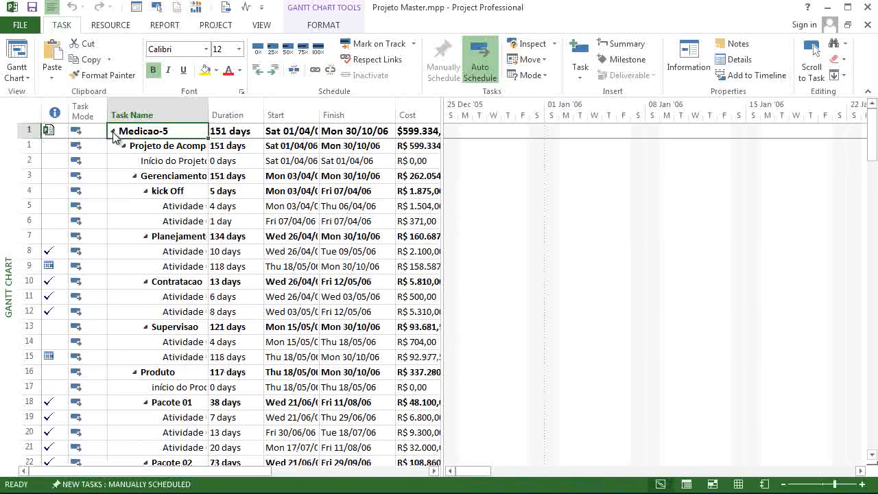
{"action": "left_click", "coordinate": [113, 131]}
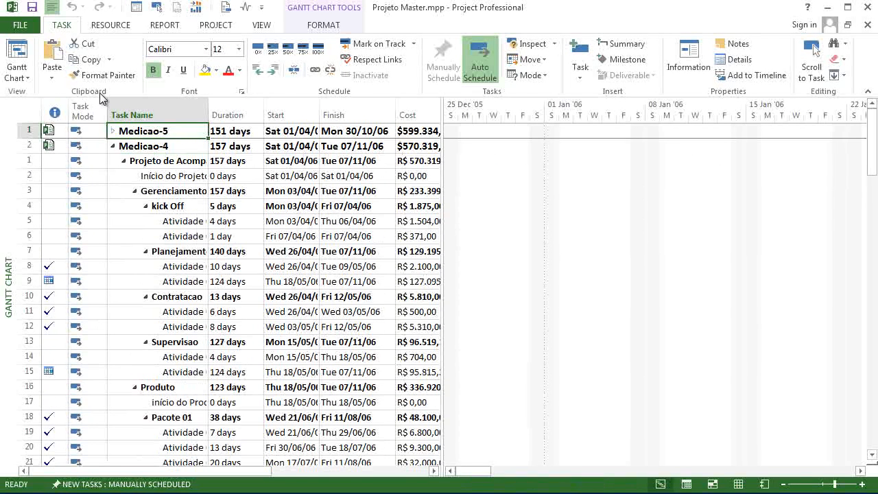
{"action": "left_click", "coordinate": [25, 113]}
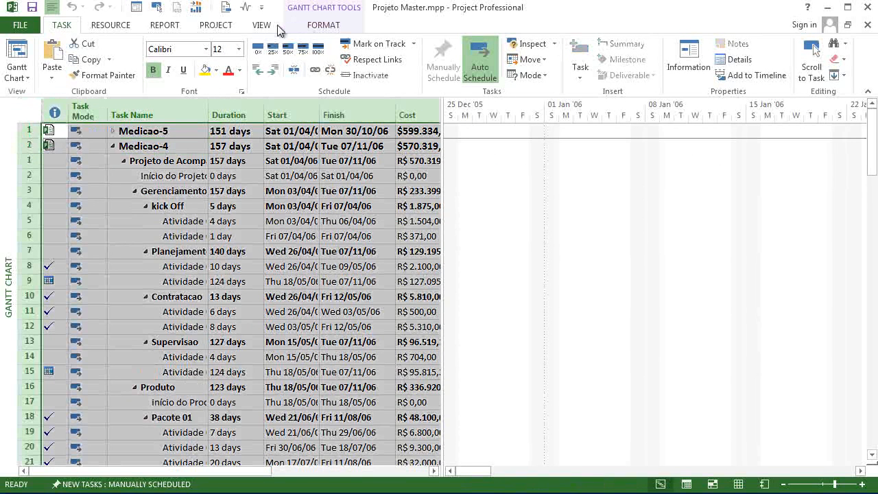
{"action": "left_click", "coordinate": [277, 25]}
{"action": "left_click", "coordinate": [316, 59]}
{"action": "left_click", "coordinate": [326, 126]}
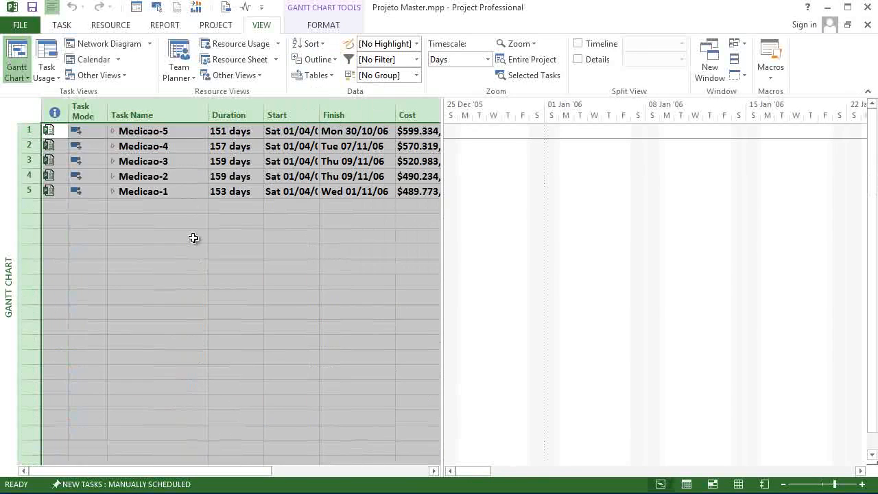
- Expand the outline of all five Medicao subprojects to Level 9 and fit the Task Name column to its text
{"action": "left_click", "coordinate": [150, 208]}
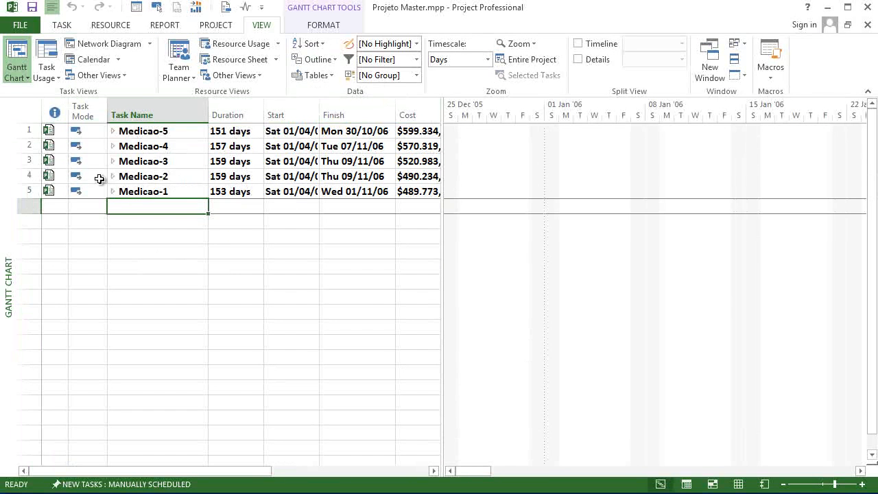
{"action": "left_click", "coordinate": [116, 195]}
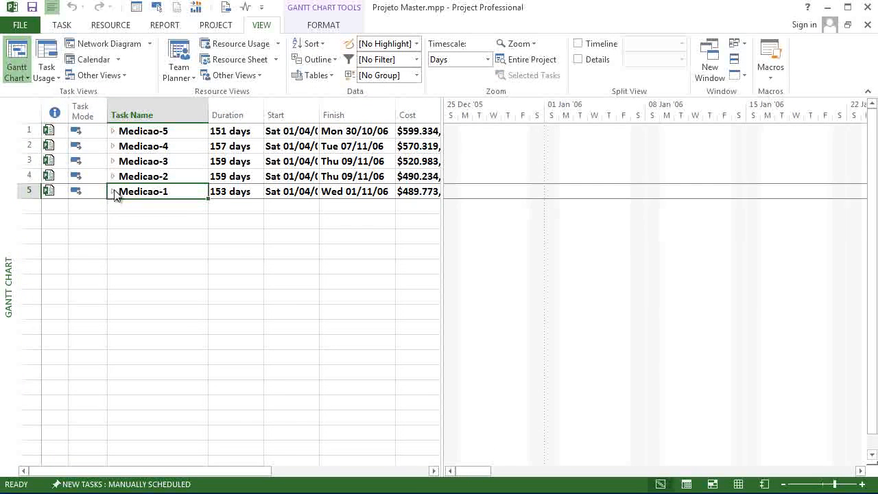
{"action": "left_click", "coordinate": [114, 193]}
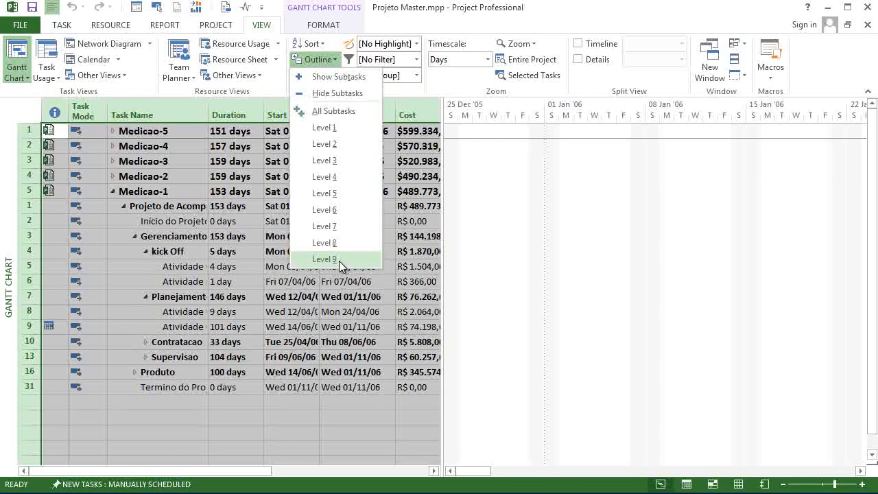
{"action": "left_click", "coordinate": [339, 260]}
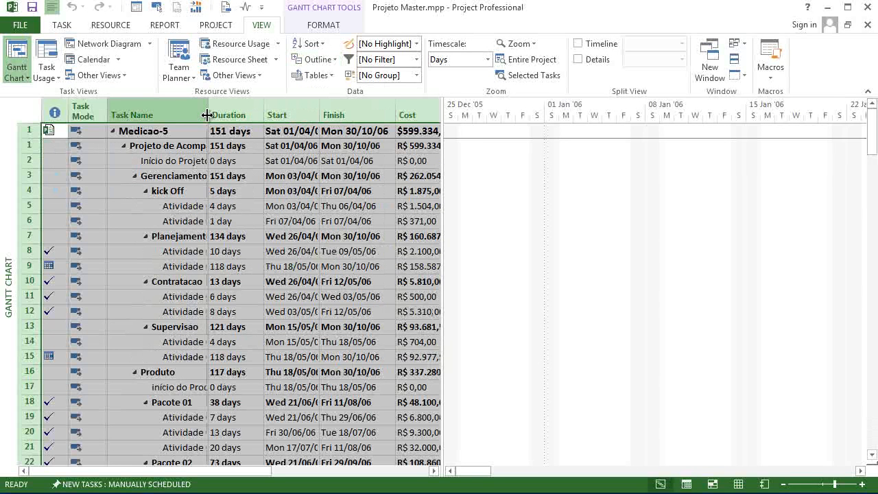
{"action": "double_click", "coordinate": [207, 115]}
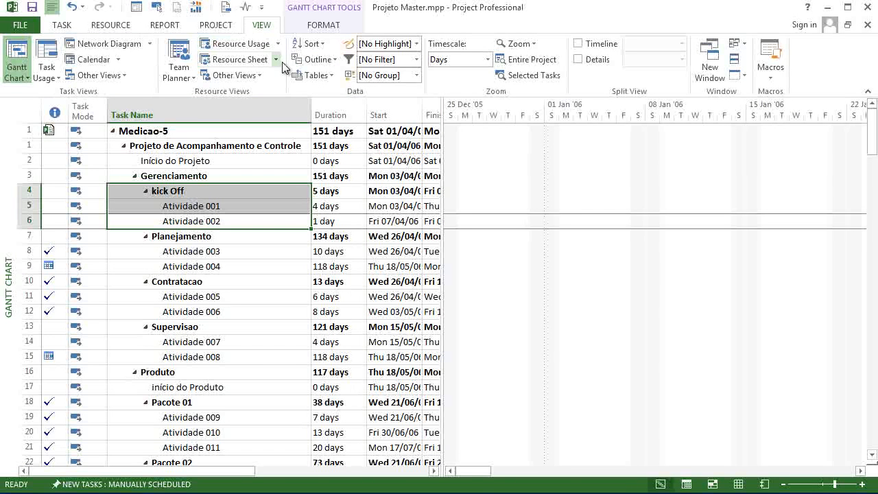
- Turn on AutoFilter and filter the Task Name column to show only Termino do Projeto with its parent tasks
{"action": "left_click", "coordinate": [416, 59]}
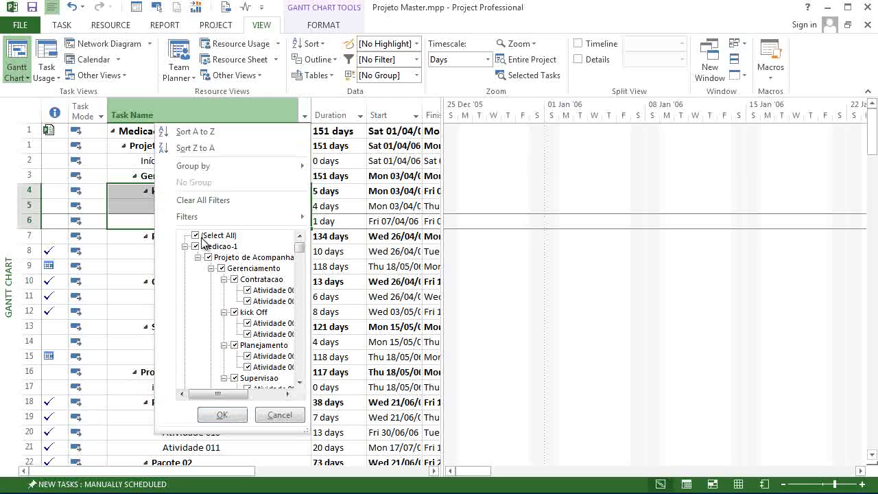
{"action": "left_click", "coordinate": [196, 235]}
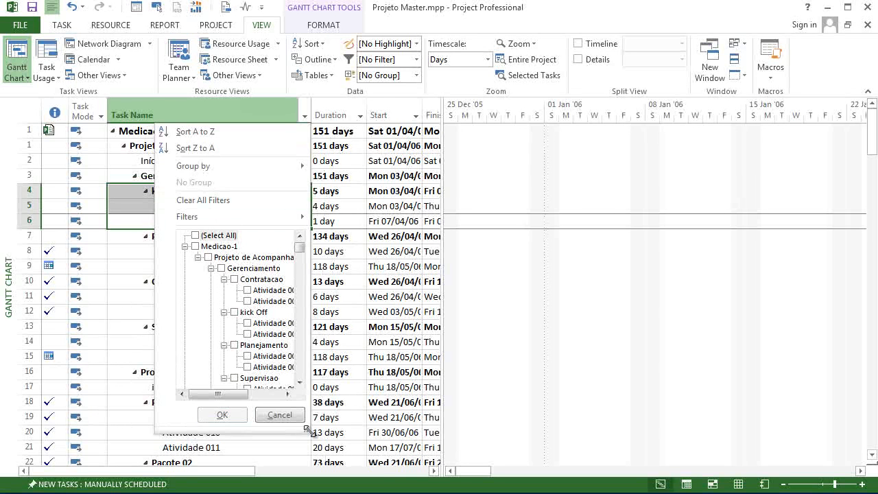
{"action": "left_click_drag", "start_coordinate": [307, 430], "coordinate": [436, 455]}
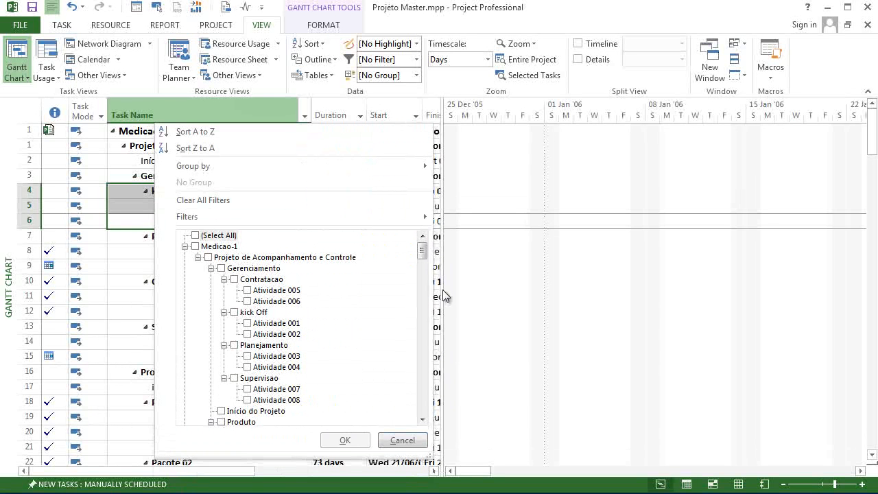
{"action": "scroll", "coordinate": [442, 290], "scroll_direction": "down", "scroll_amount": 5}
{"action": "left_click", "coordinate": [221, 411]}
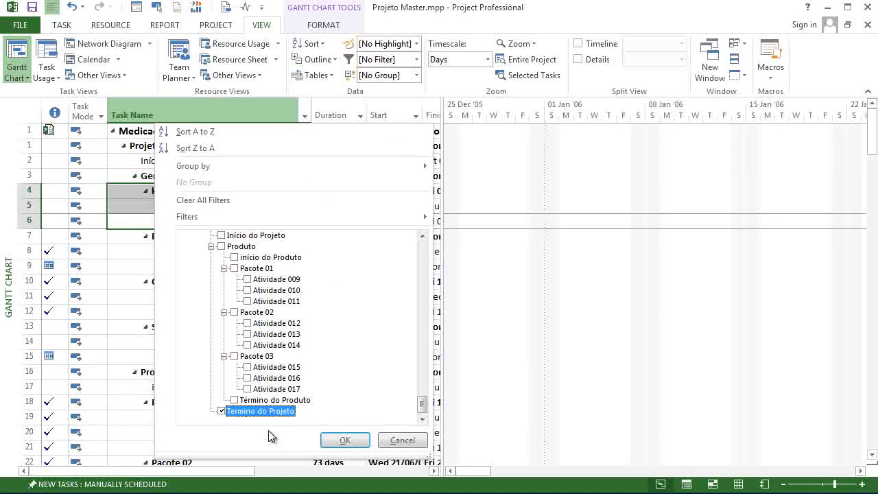
{"action": "left_click", "coordinate": [345, 440]}
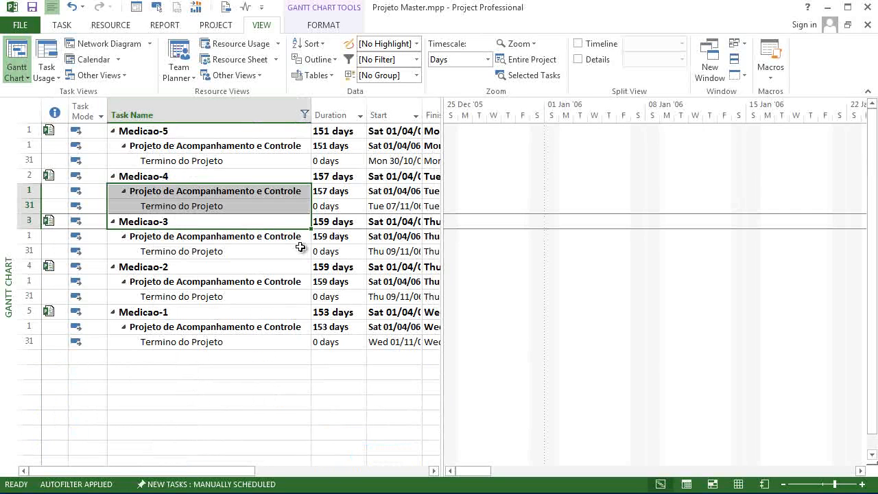
- Enlarge the Gantt chart area and compare the Termino do Projeto milestones and summary bars across the five Medicao subprojects
{"action": "left_click", "coordinate": [230, 161]}
{"action": "left_click", "coordinate": [157, 7]}
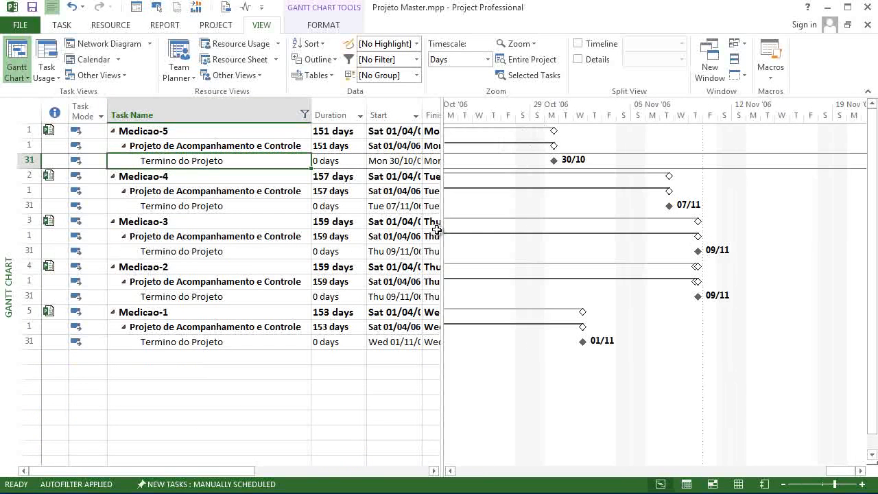
{"action": "left_click_drag", "start_coordinate": [438, 203], "coordinate": [244, 203]}
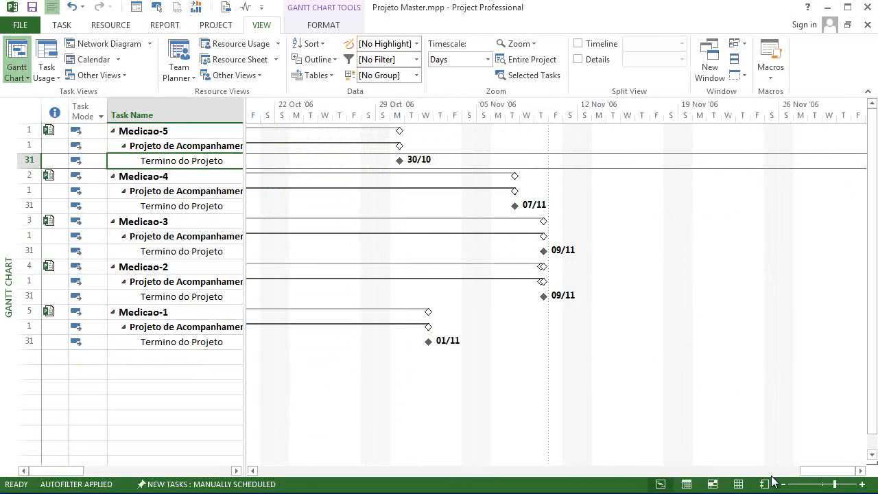
{"action": "left_click_drag", "start_coordinate": [799, 472], "coordinate": [532, 474]}
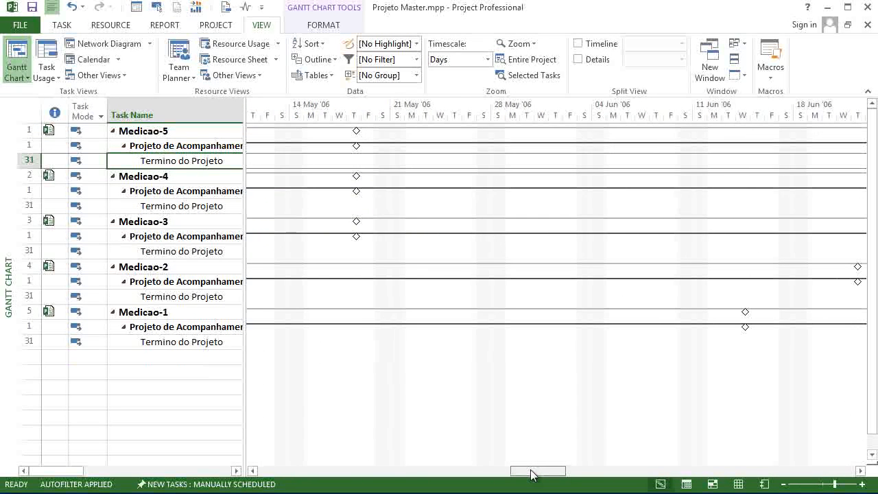
{"action": "left_click_drag", "start_coordinate": [533, 473], "coordinate": [834, 488]}
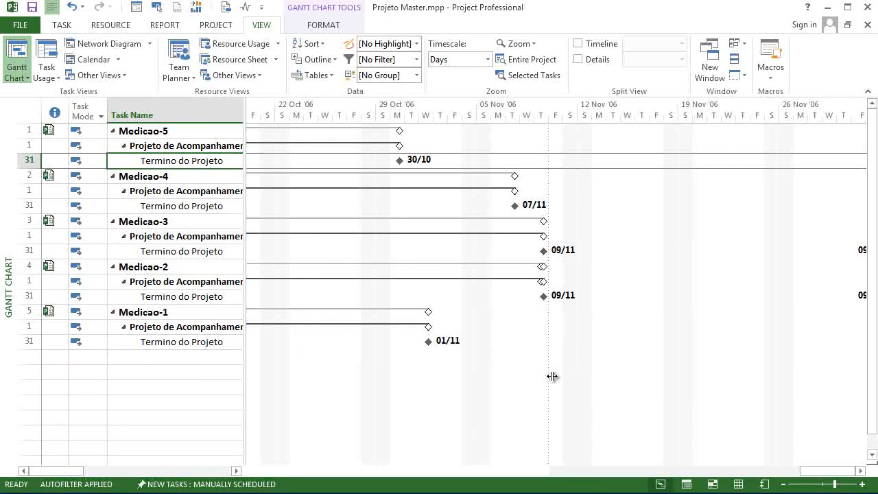
- Widen the table area to show the Finish and Cost columns, and restore all tasks in the Task Name filter
{"action": "left_click_drag", "start_coordinate": [552, 376], "coordinate": [551, 376]}
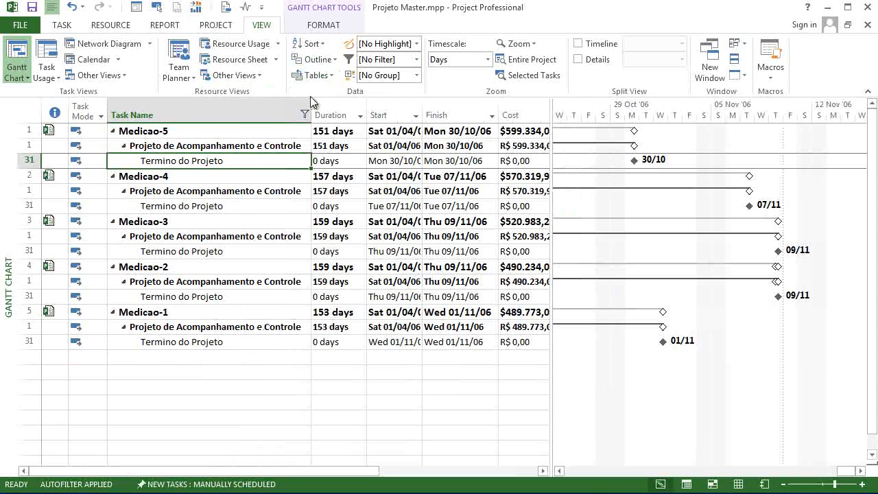
{"action": "left_click", "coordinate": [305, 114]}
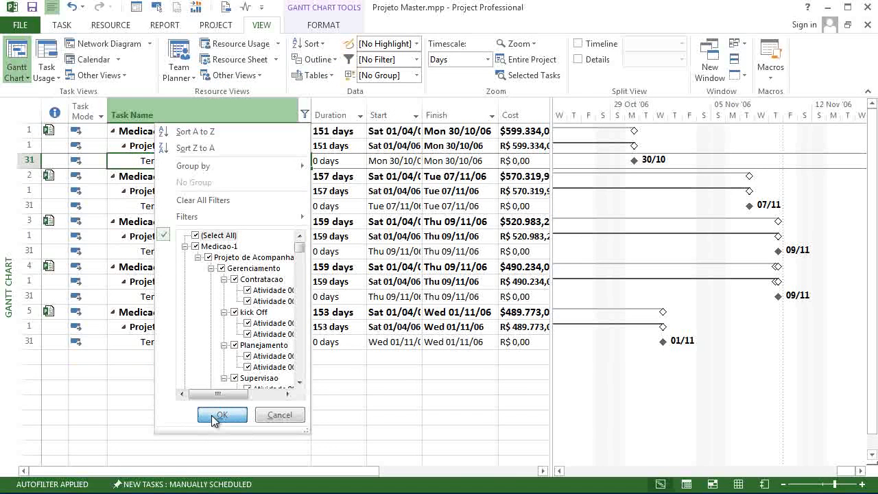
{"action": "left_click", "coordinate": [218, 415]}
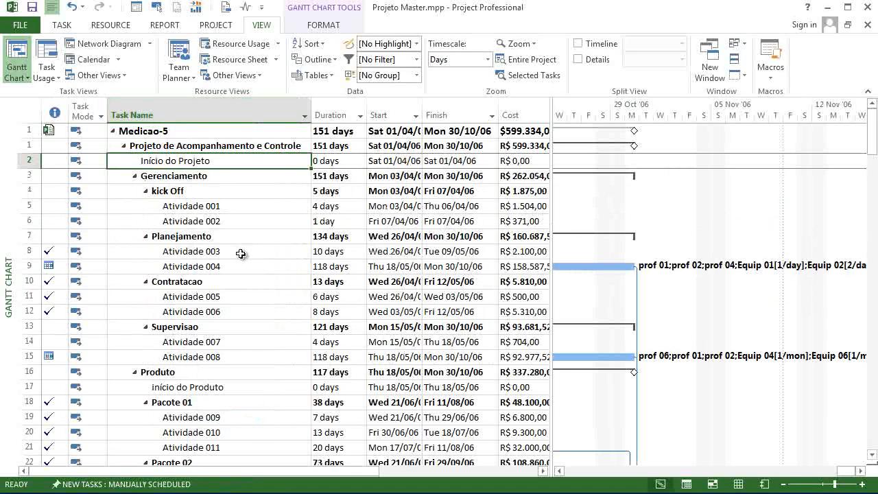
- Replace the Task Mode column with WBS, widen the Cost column and review the subproject tasks
{"action": "left_click", "coordinate": [240, 253]}
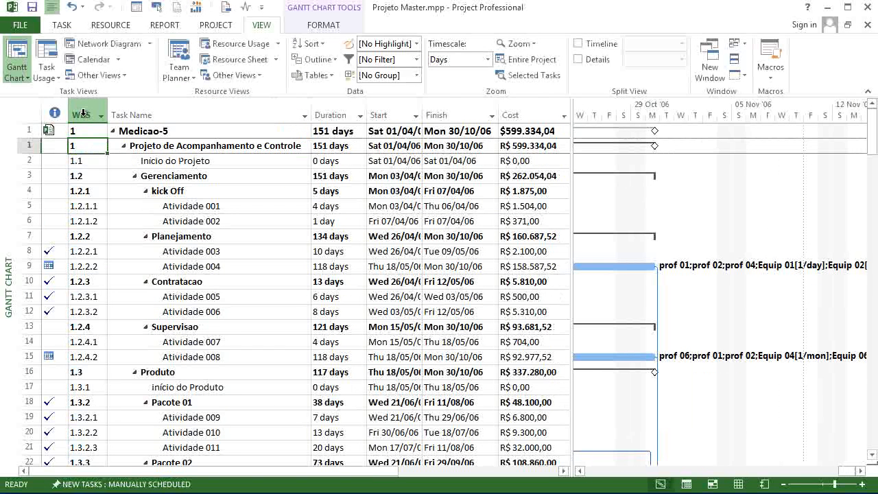
{"action": "left_click", "coordinate": [87, 299]}
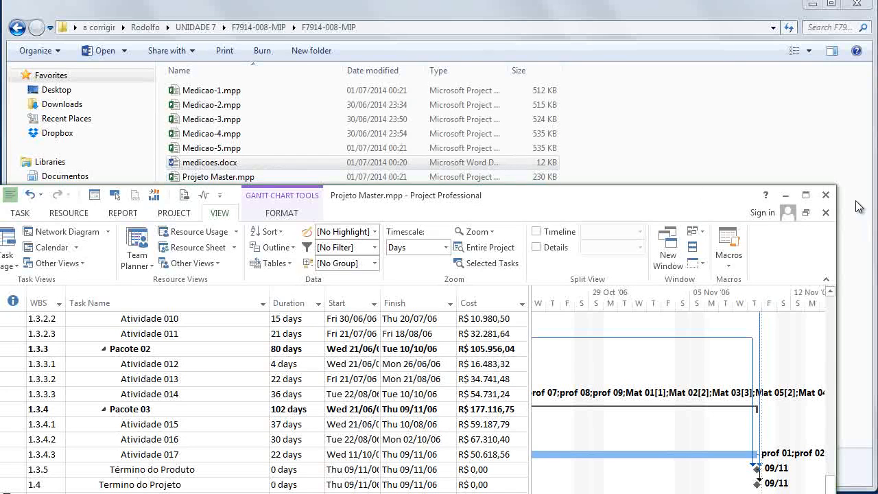
- Close Projeto Master.mpp and decline saving changes for all its files
{"action": "left_click", "coordinate": [825, 195]}
{"action": "left_click", "coordinate": [452, 308]}
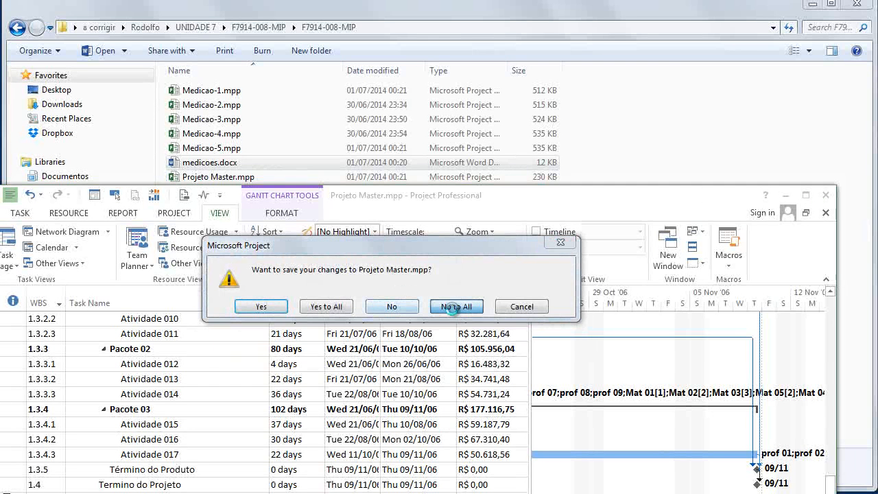